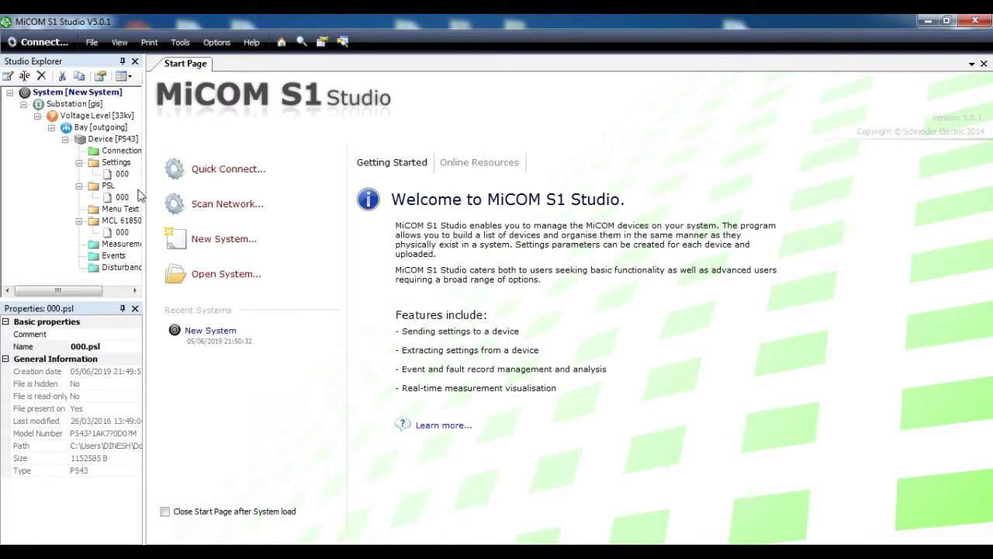
Open the 000.psl logic in PSL-Courier full-screen and zoom in until signal labels are readable.
double_click(124, 200)
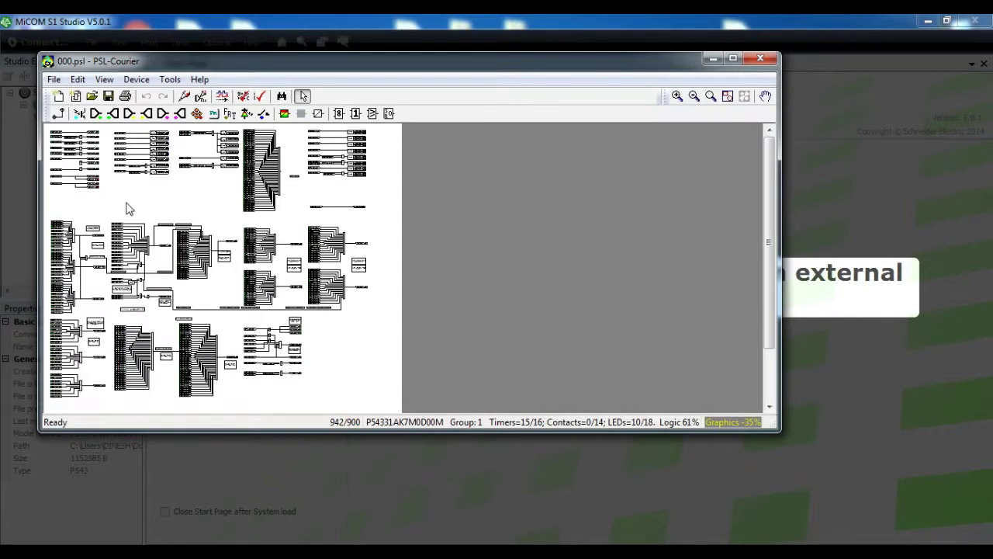
click(732, 62)
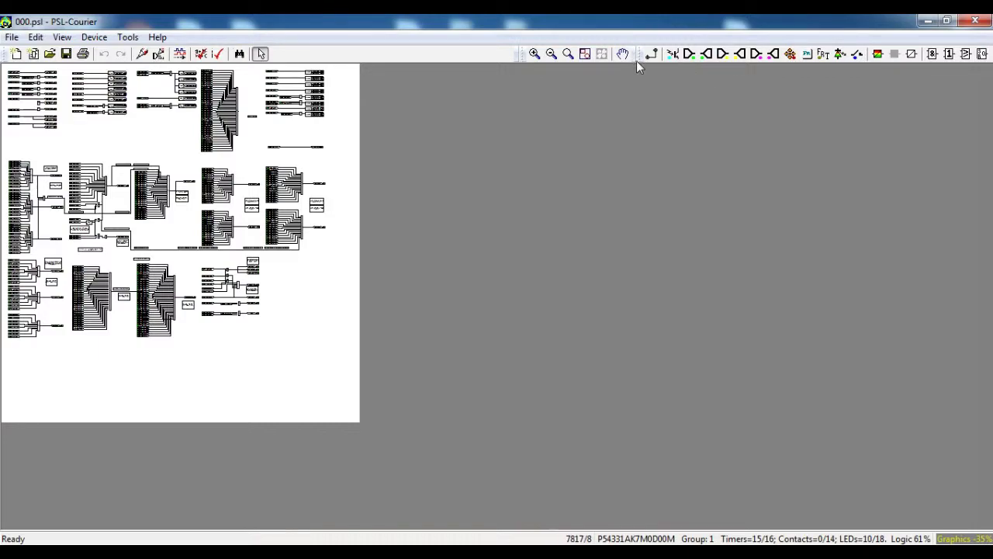
click(535, 55)
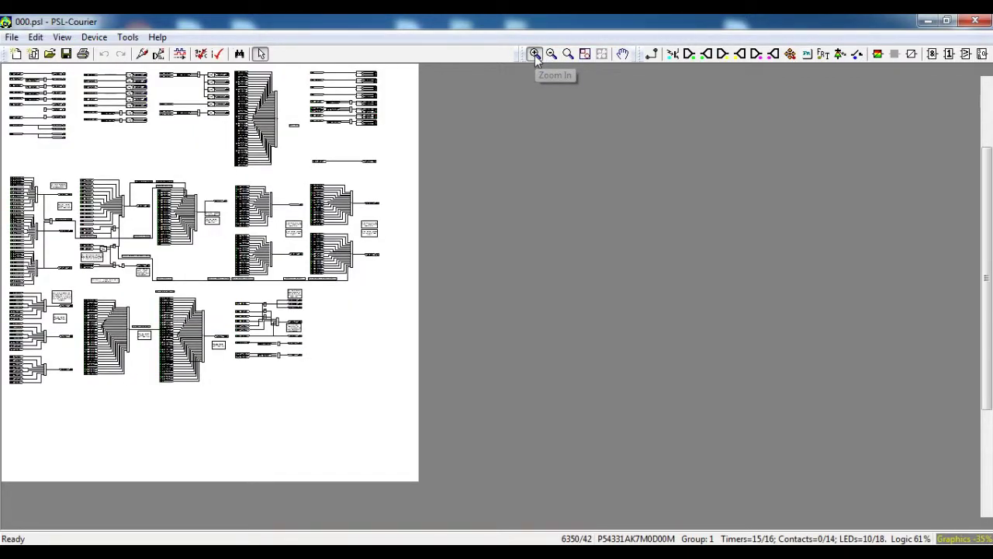
click(535, 54)
click(535, 54)
click(534, 54)
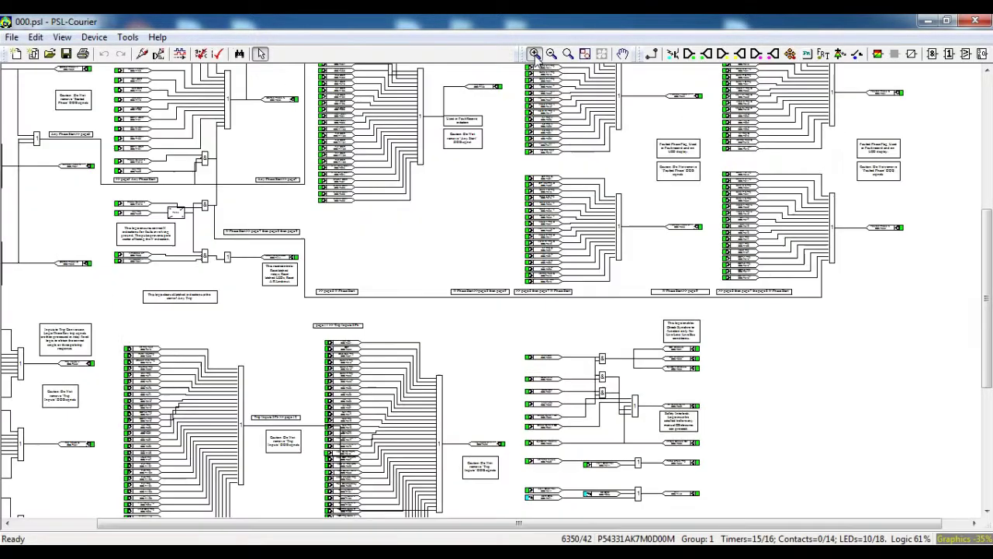
click(535, 54)
click(535, 55)
click(535, 54)
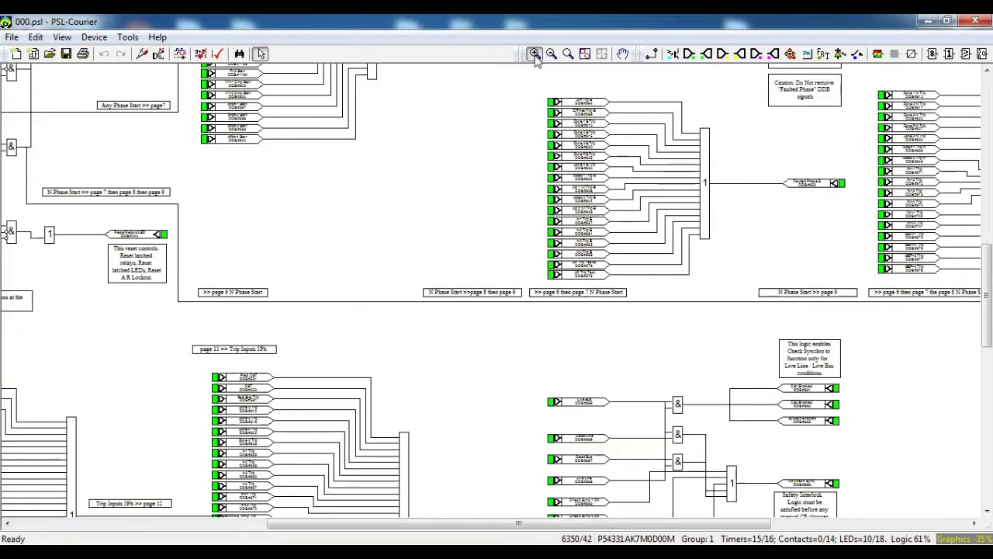
click(535, 55)
click(534, 55)
click(534, 55)
click(534, 54)
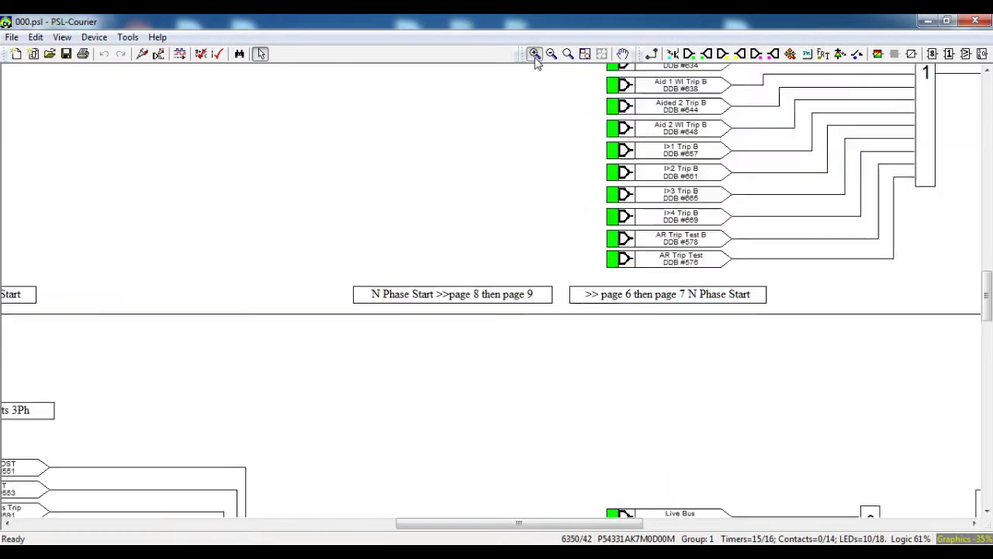
Bring the LF Q87-DS Opn and LF Q86-ES Opn input rows and IM64 outputs into close view.
drag(521, 524, 118, 483)
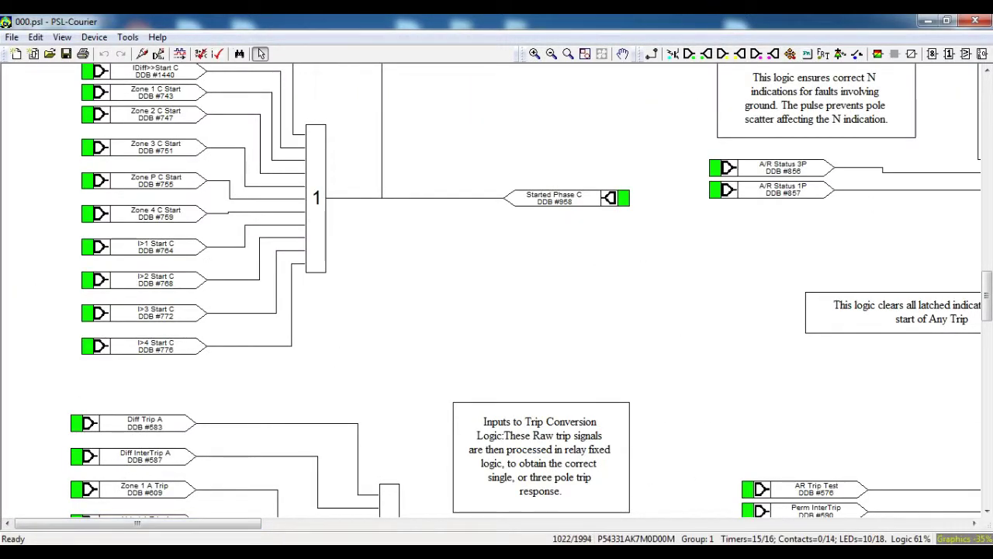
drag(988, 283, 988, 145)
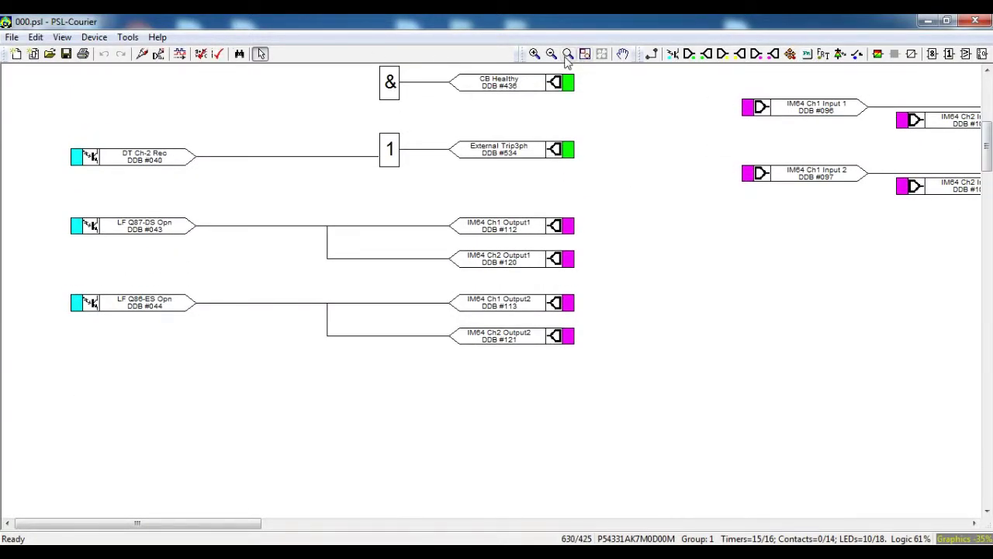
click(537, 55)
click(537, 54)
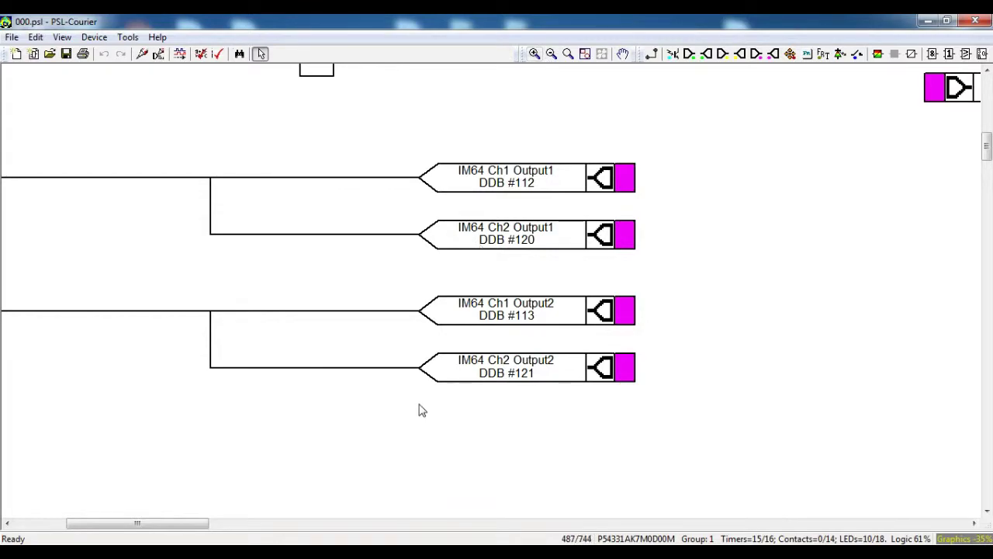
drag(161, 523, 108, 523)
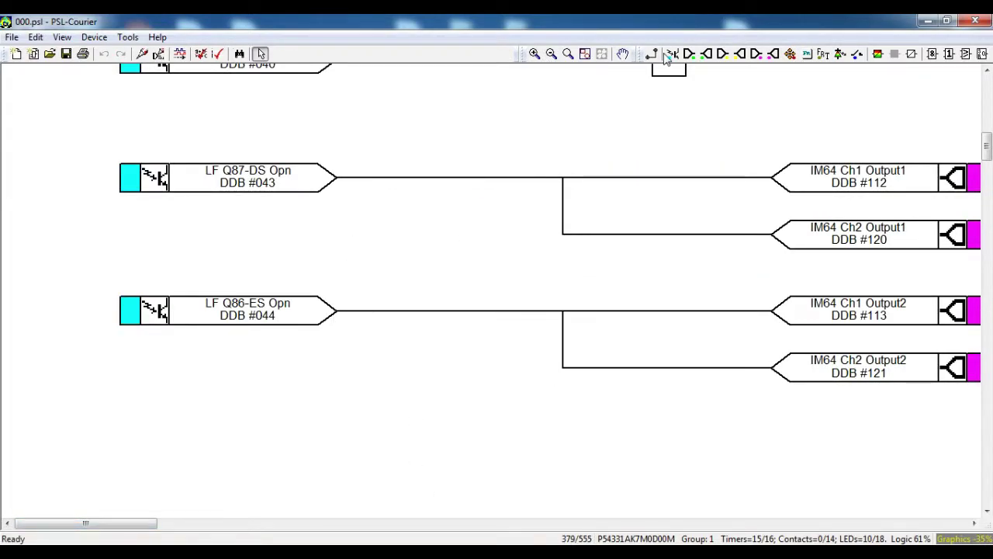
Place GOOSE Virtual Output 1 and Virtual Output 2 beside the LF Q87 and Q86 rows.
click(739, 54)
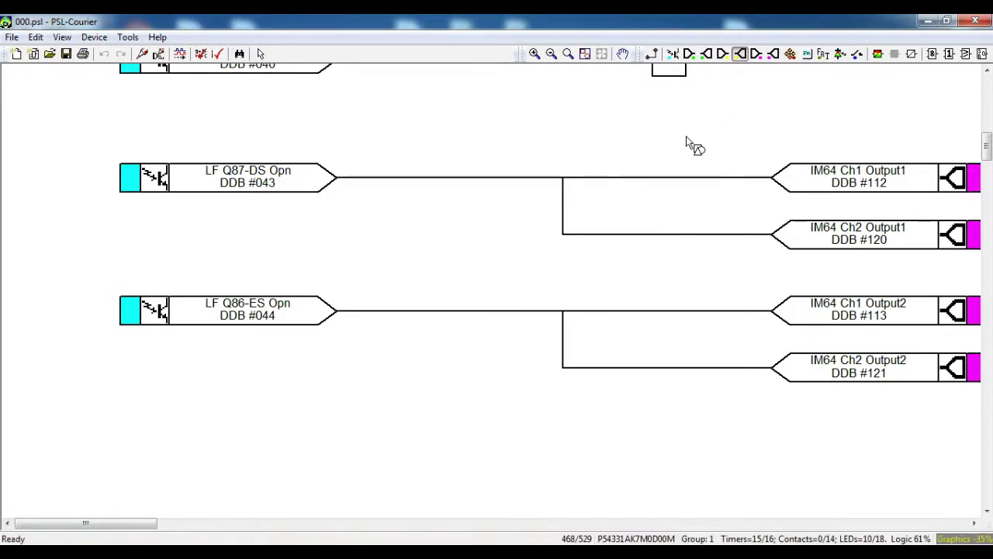
click(682, 149)
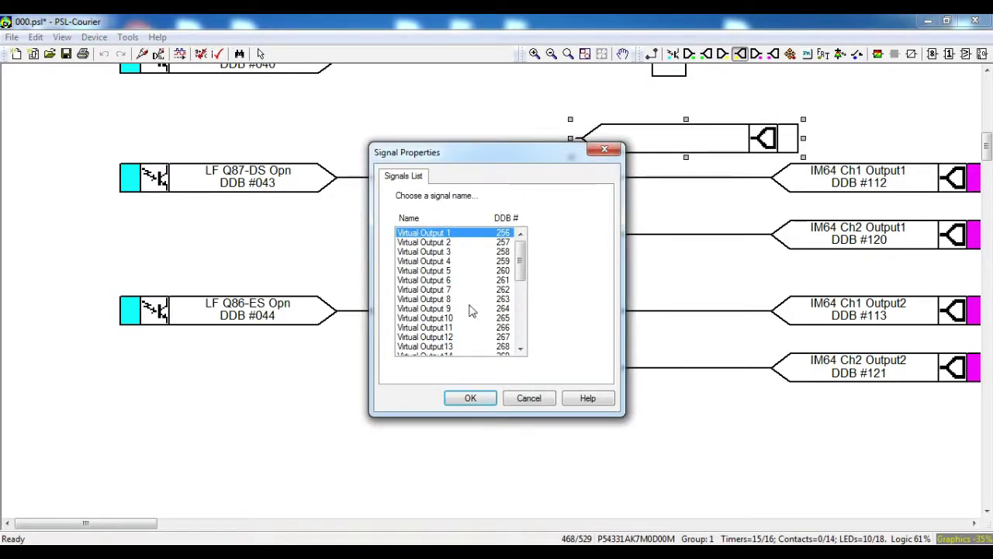
click(470, 398)
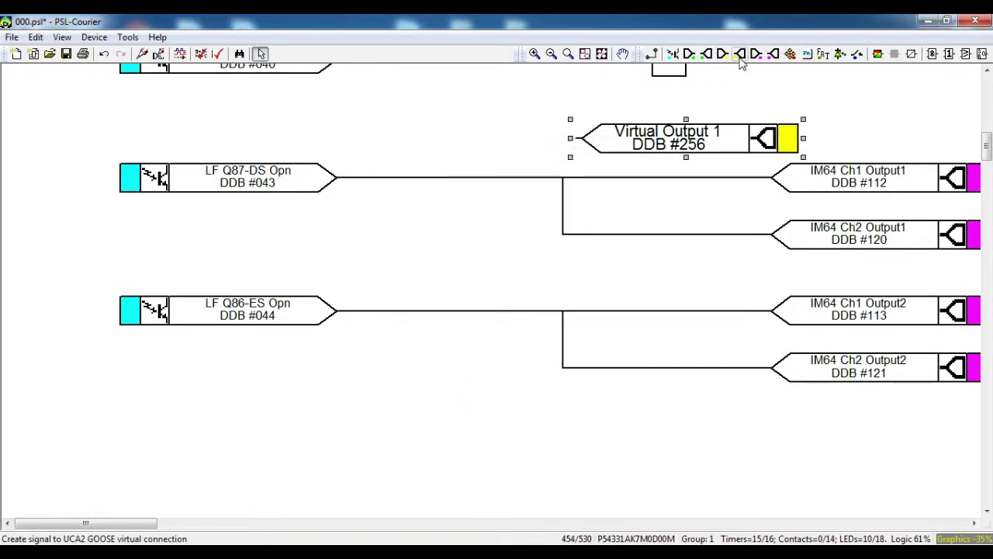
click(532, 277)
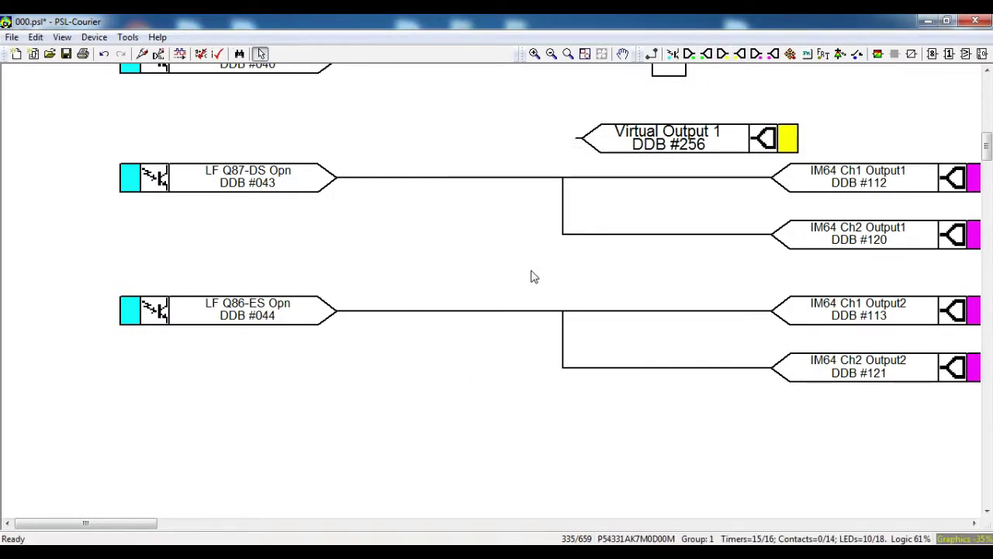
click(740, 53)
click(532, 271)
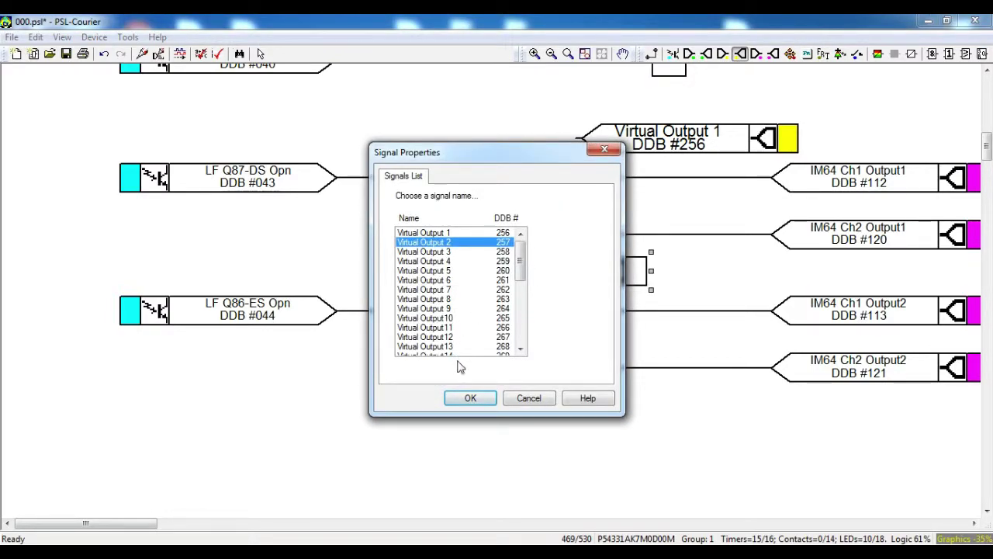
click(470, 398)
click(542, 129)
Link LF Q87-DS Opn to Virtual Output 1 and LF Q86-ES Opn to Virtual Output 2.
click(656, 59)
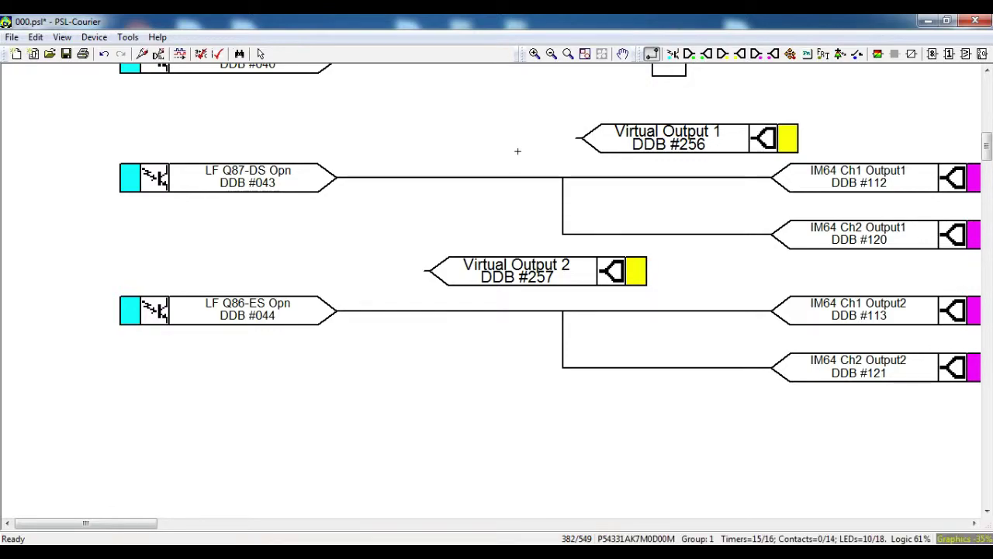
drag(337, 176, 568, 137)
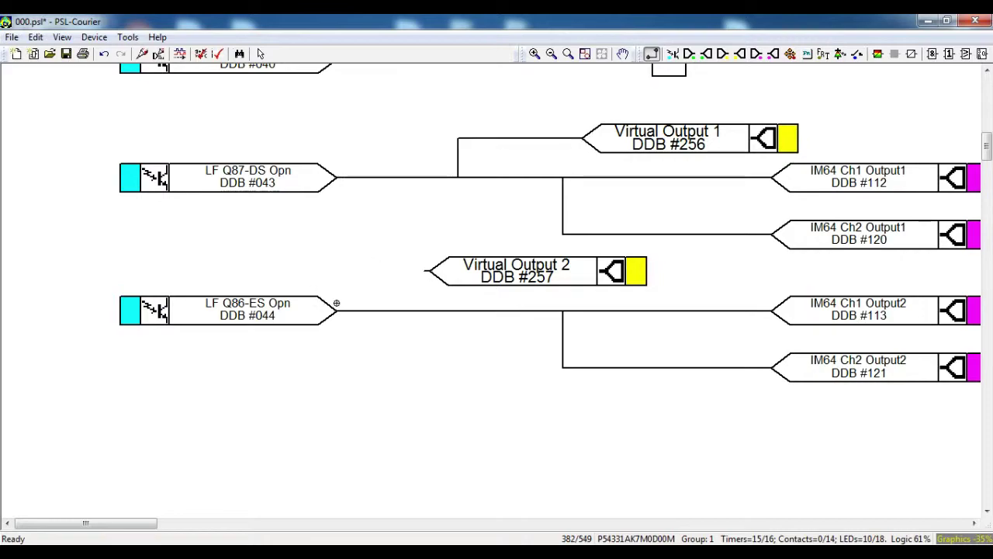
drag(370, 286, 416, 271)
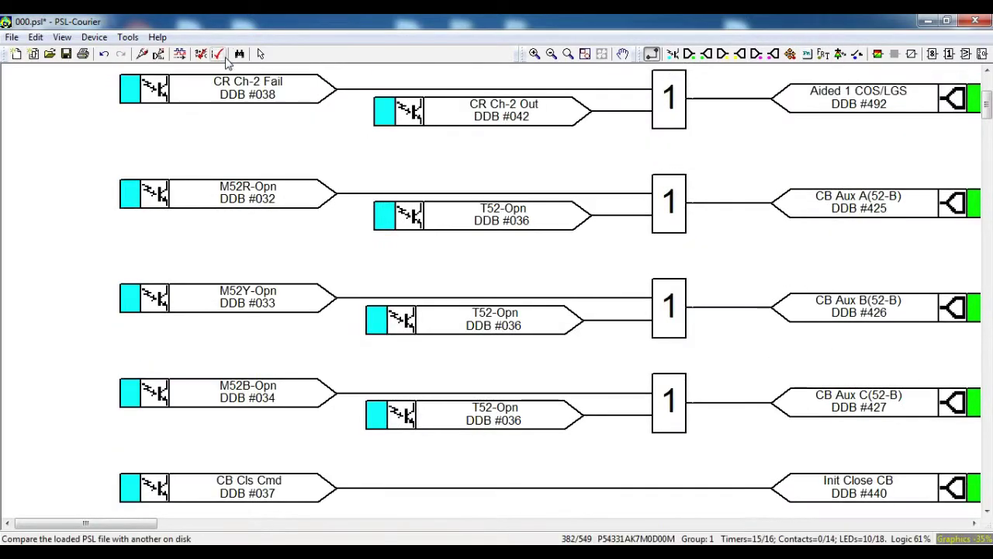
Scroll across the edited logic diagram to review the new links.
scroll(219, 56, up, 3)
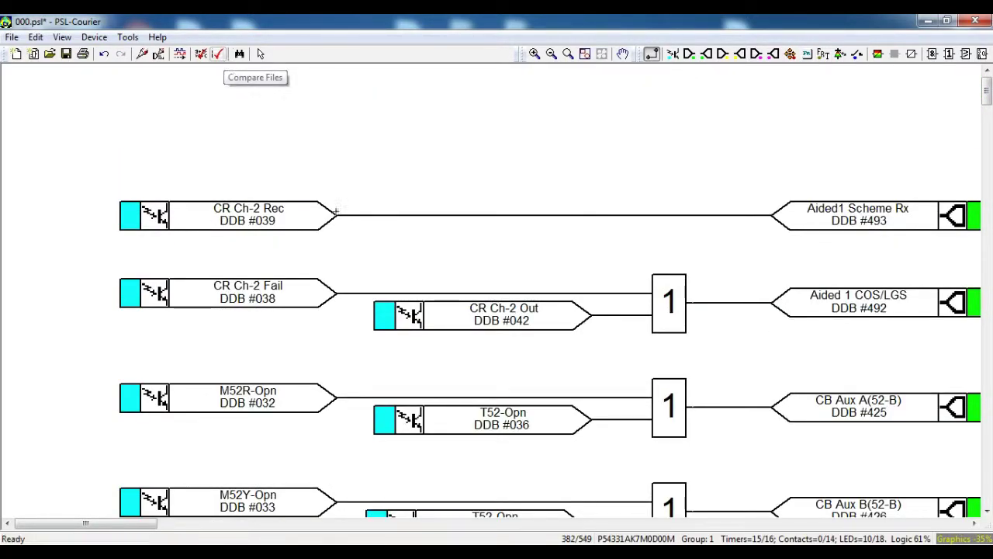
scroll(734, 313, right, 10)
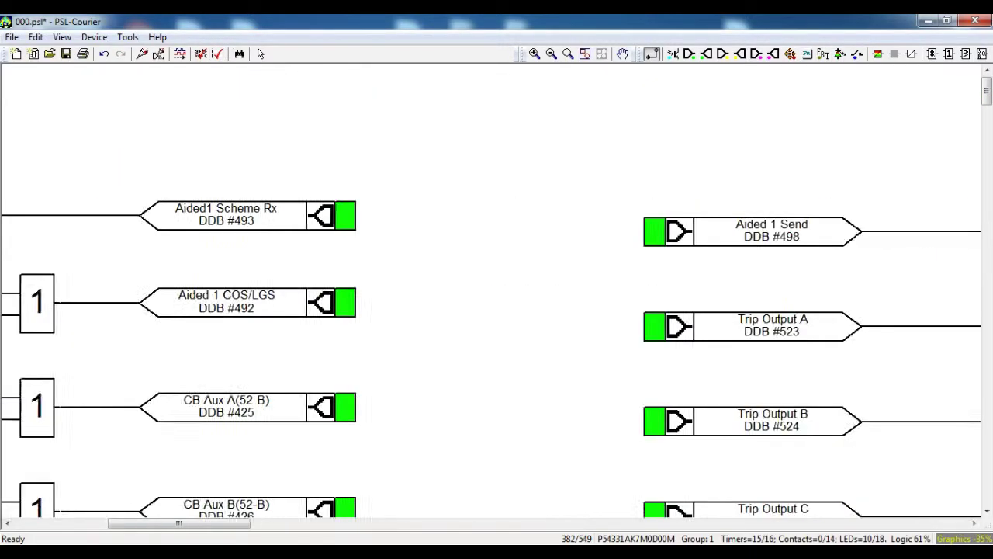
scroll(988, 140, down, 3)
scroll(988, 139, up, 2)
scroll(508, 518, right, 10)
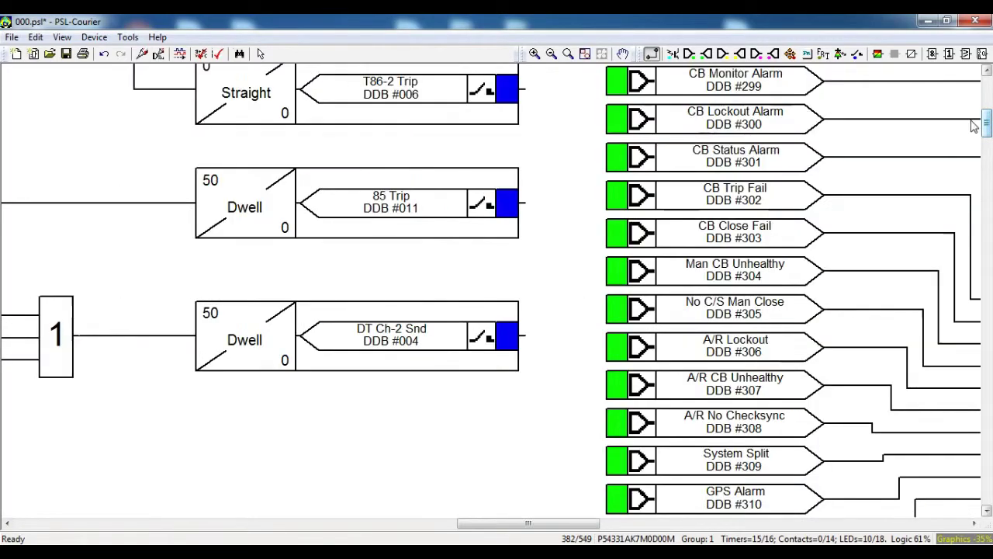
scroll(508, 523, down, 10)
drag(508, 522, 256, 151)
scroll(549, 66, up, 10)
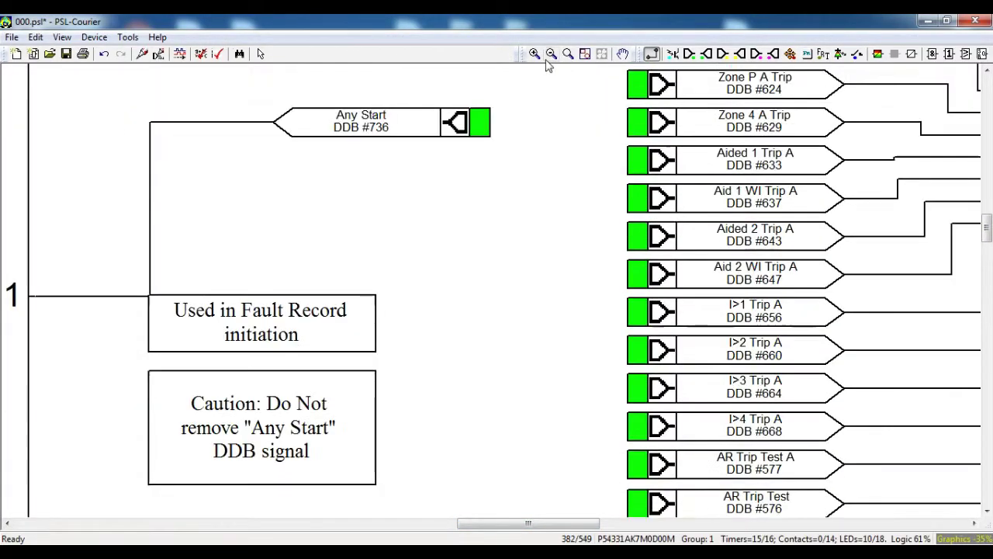
scroll(548, 66, up, 5)
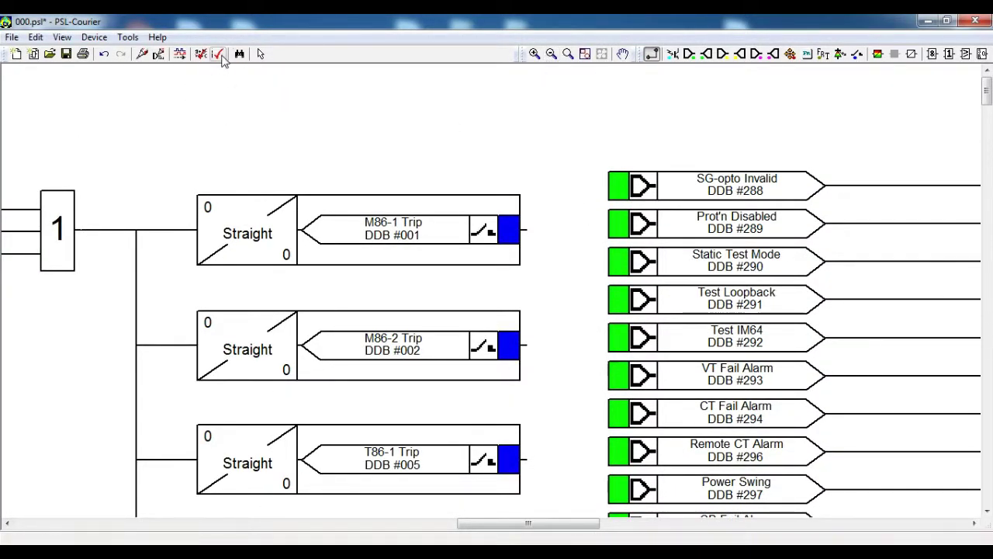
Cancel a started file comparison, save 000.psl, and close PSL-Courier.
click(221, 59)
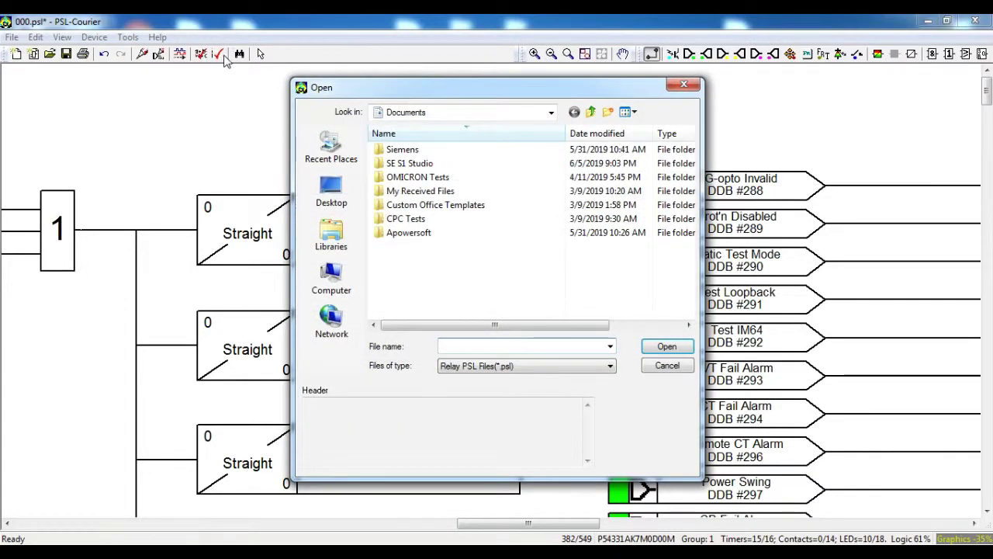
click(683, 84)
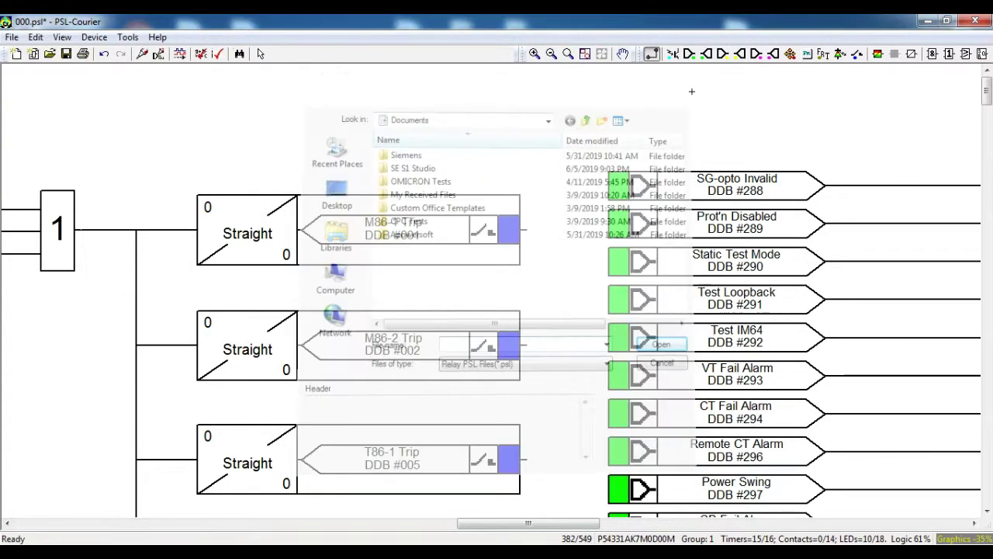
click(66, 54)
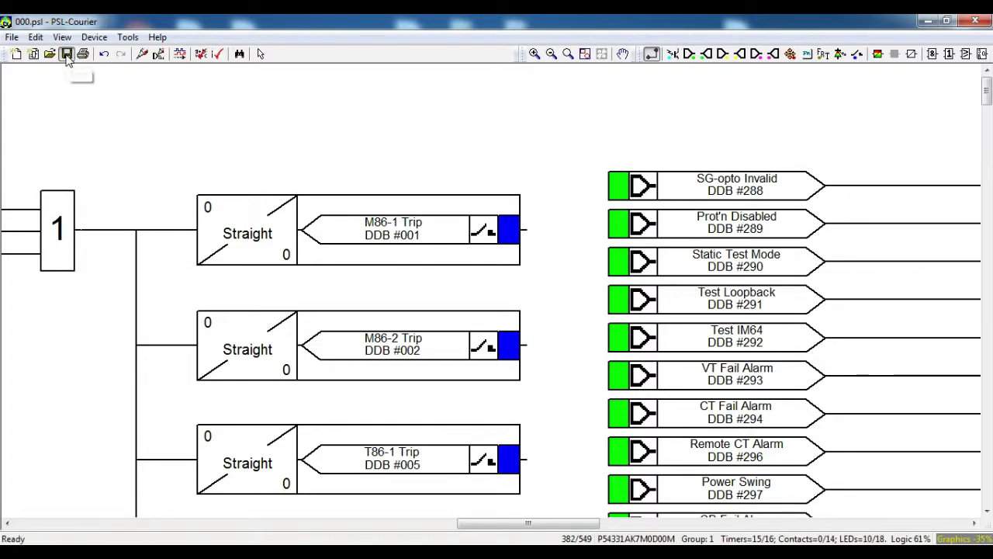
click(976, 21)
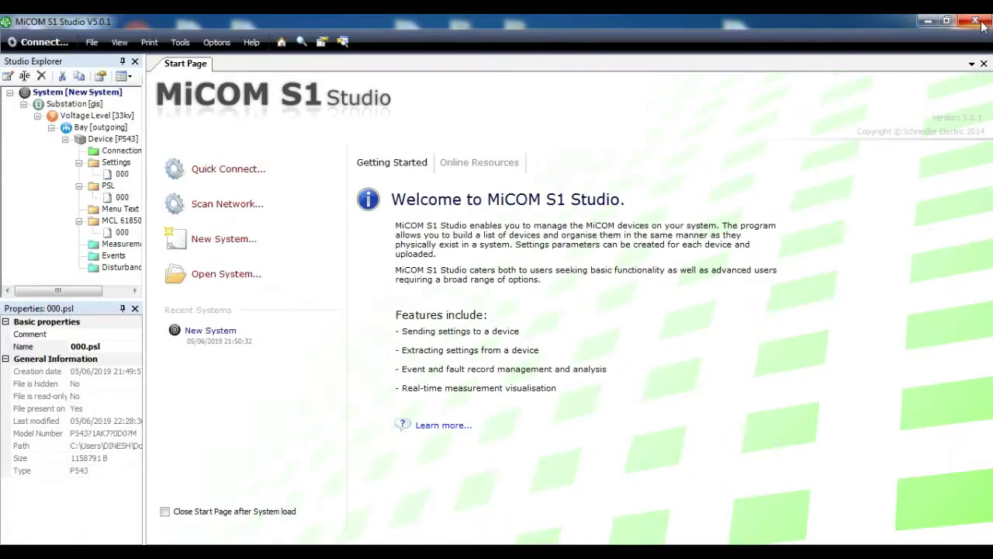
Open the 000 MCL 61850 file in the IEC61850 IED Configurator.
double_click(120, 232)
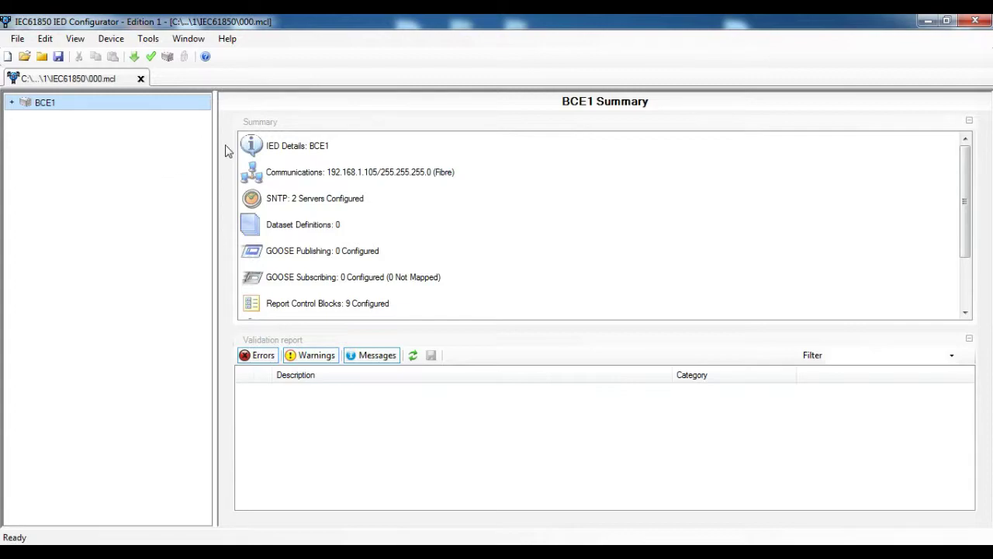
Add a new dataset to BCE1 located at System\LLN0 from Dataset Definitions.
click(15, 102)
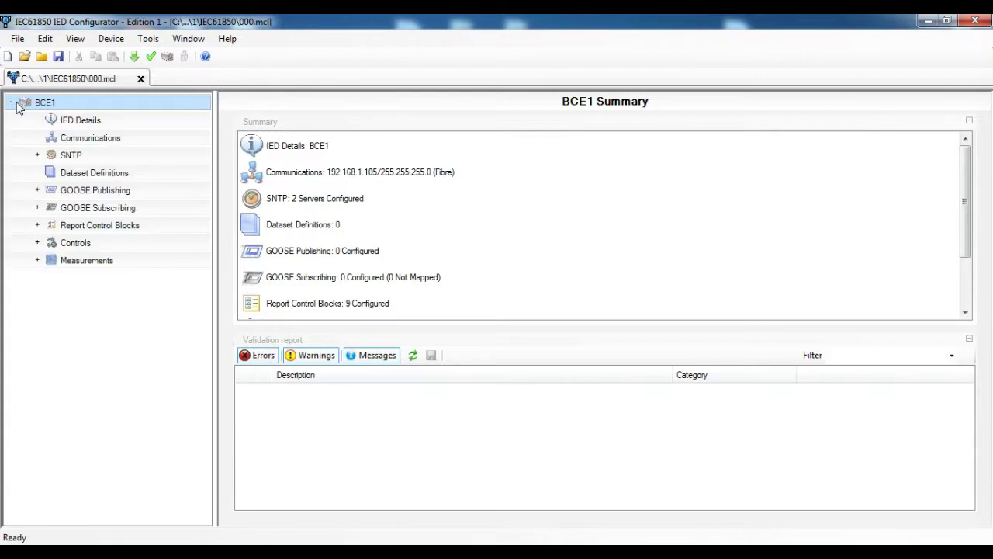
click(91, 174)
click(300, 145)
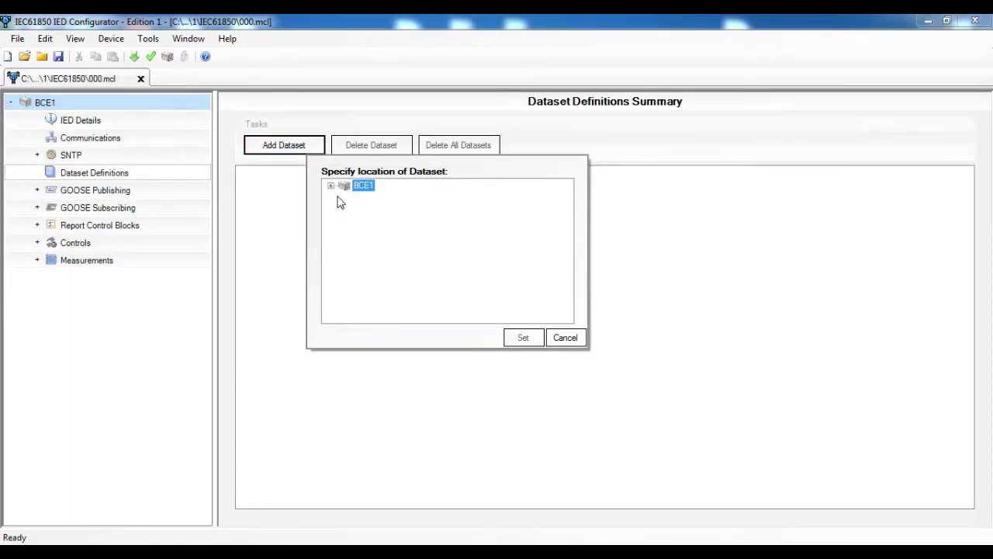
click(333, 187)
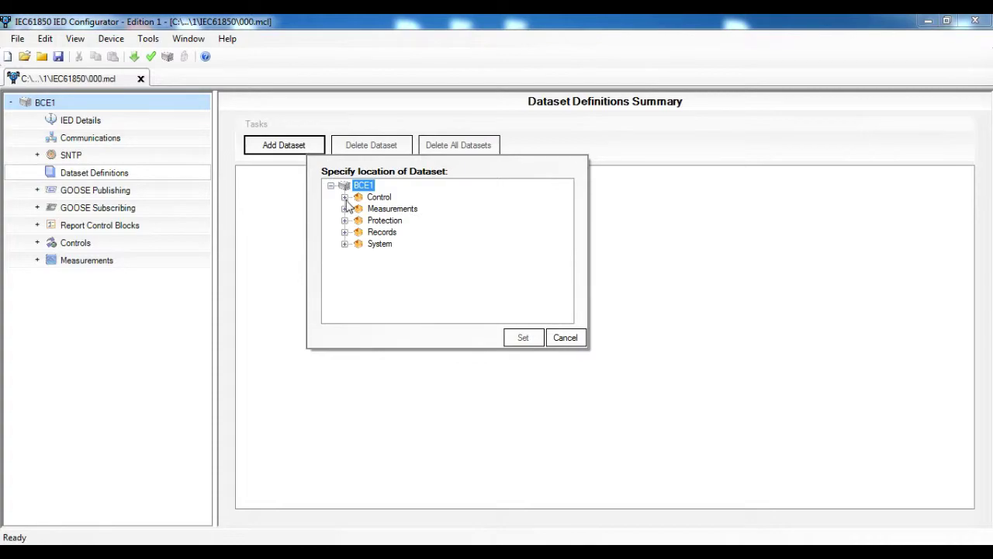
click(345, 244)
click(380, 198)
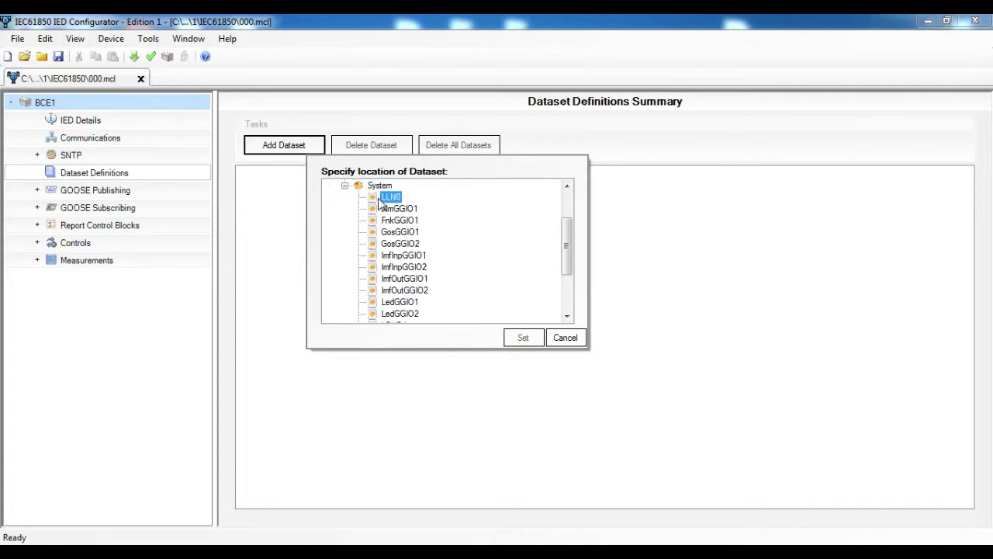
click(513, 339)
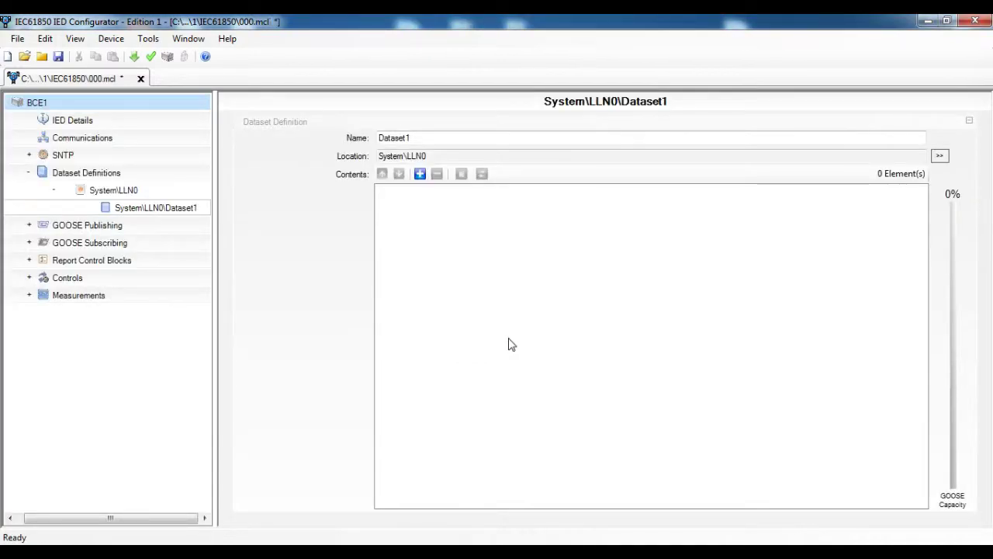
In the Dataset1 item picker, expand BCE1 > System > GosGGIO1 to its ST branch.
click(420, 174)
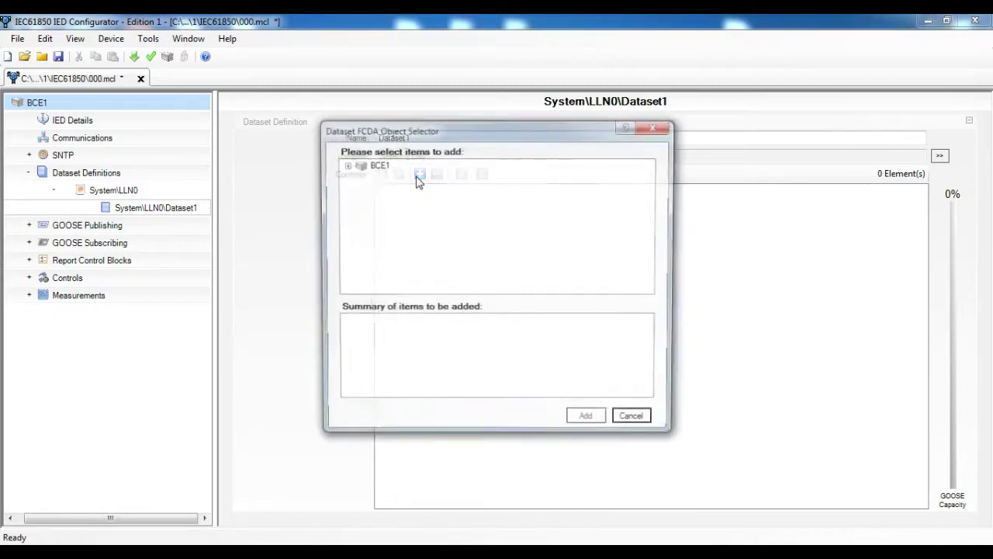
click(346, 166)
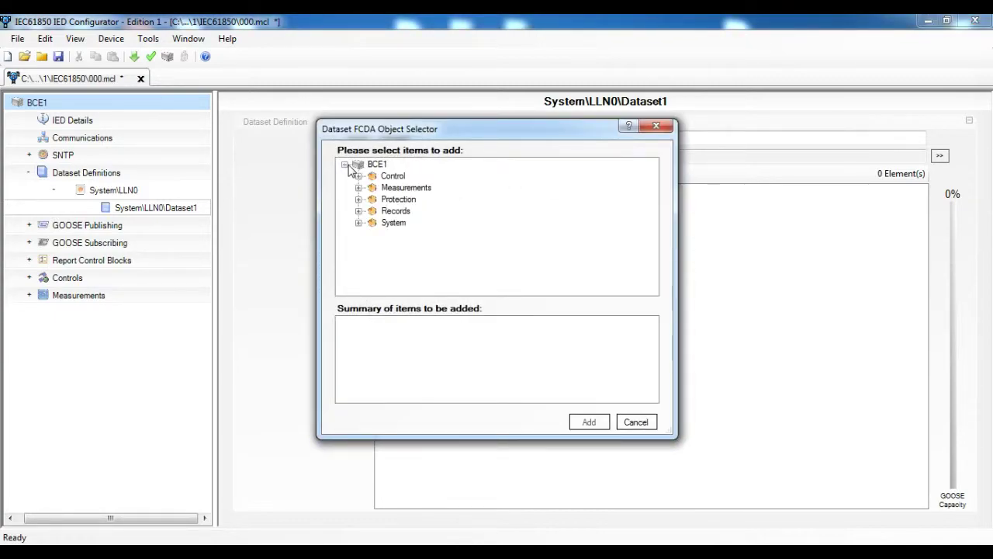
click(360, 223)
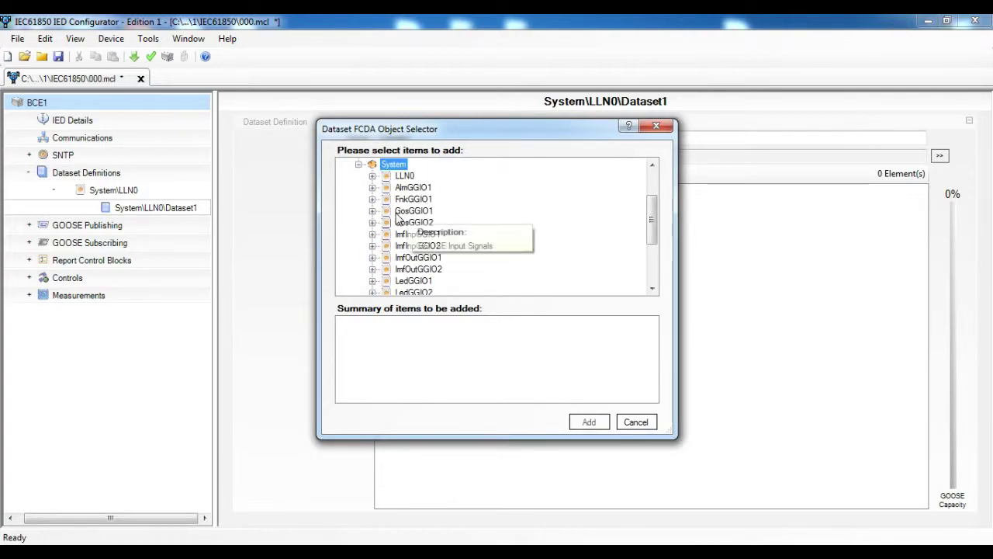
click(404, 211)
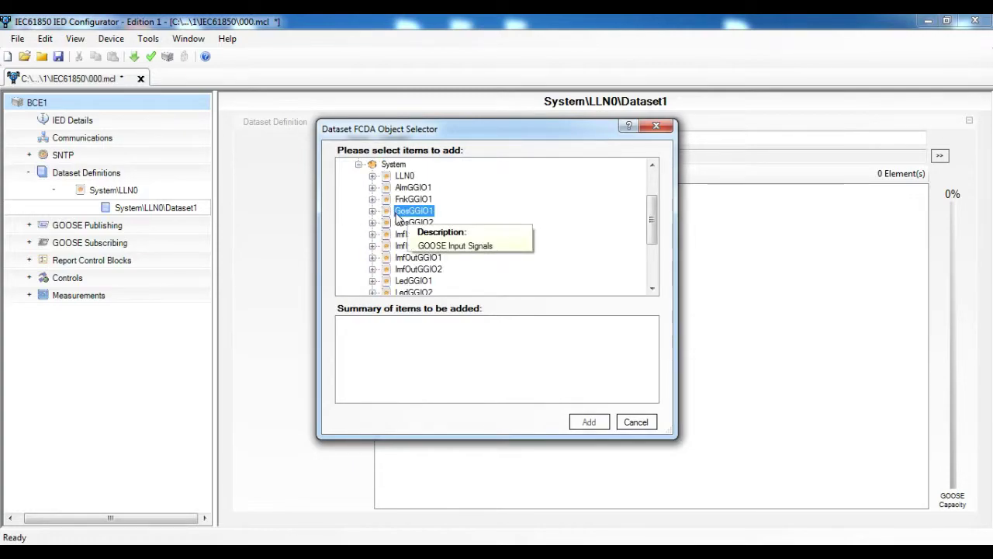
click(373, 211)
click(387, 235)
click(400, 246)
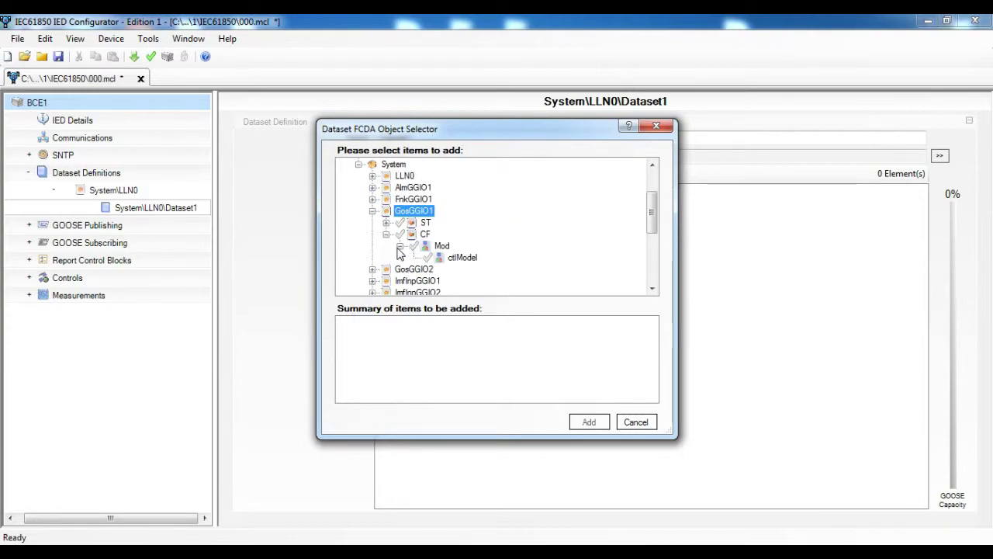
click(386, 235)
click(386, 222)
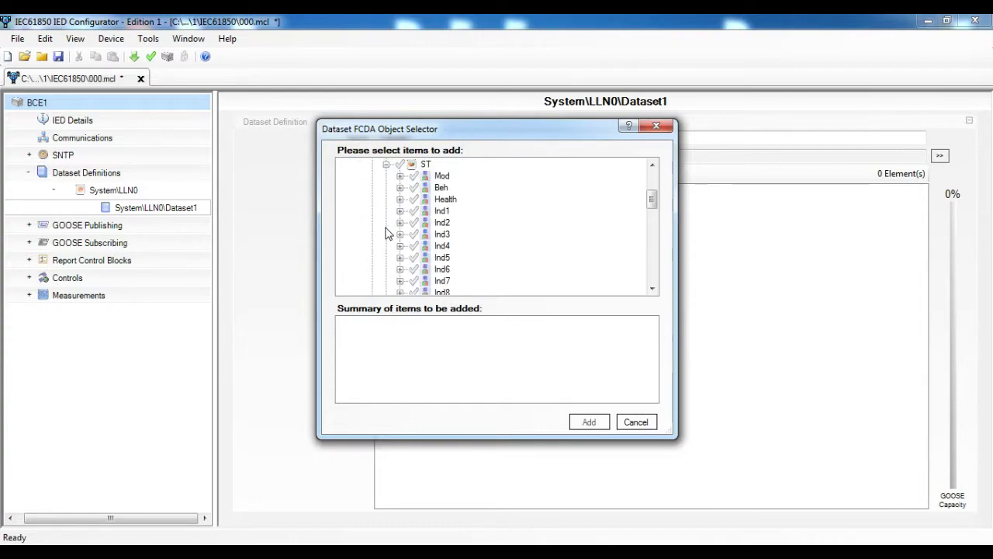
Add GosGGIO1.ST Ind1 through Ind7 to Dataset1.
click(414, 211)
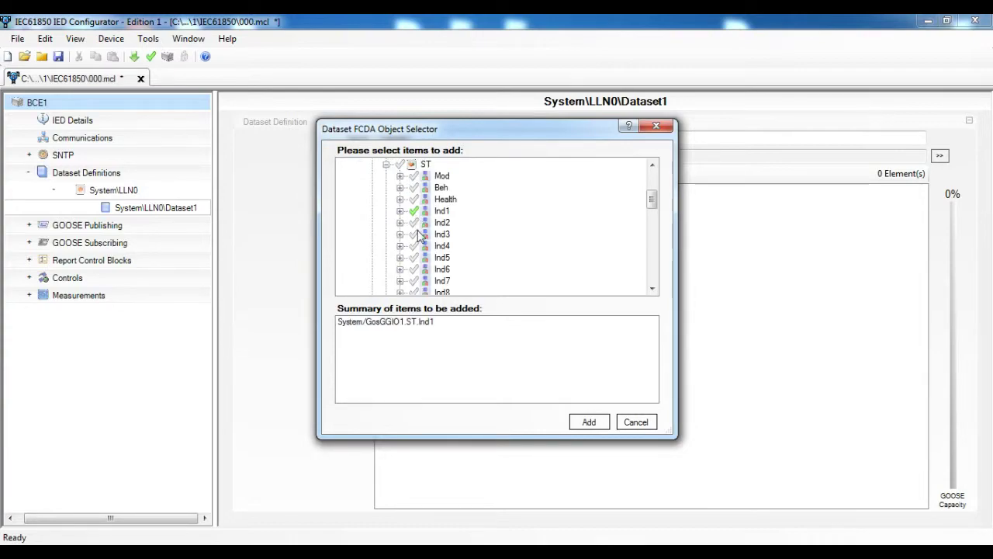
click(415, 224)
click(414, 234)
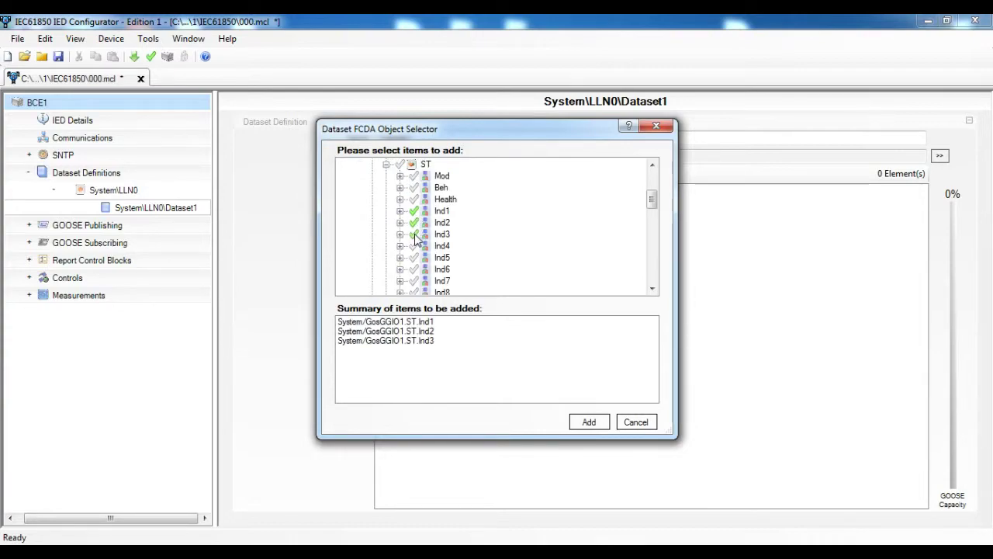
click(414, 246)
click(415, 257)
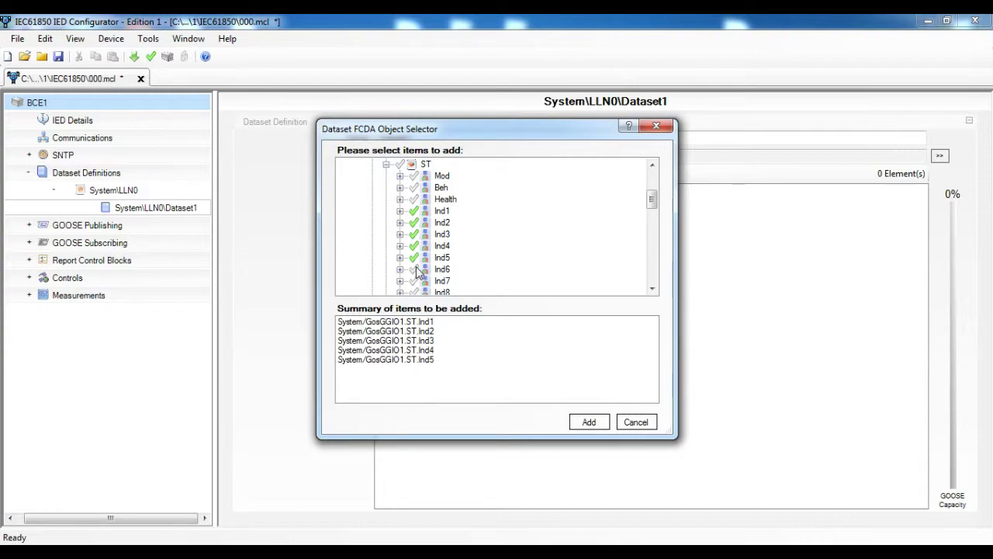
click(415, 269)
click(415, 269)
click(415, 269)
click(415, 281)
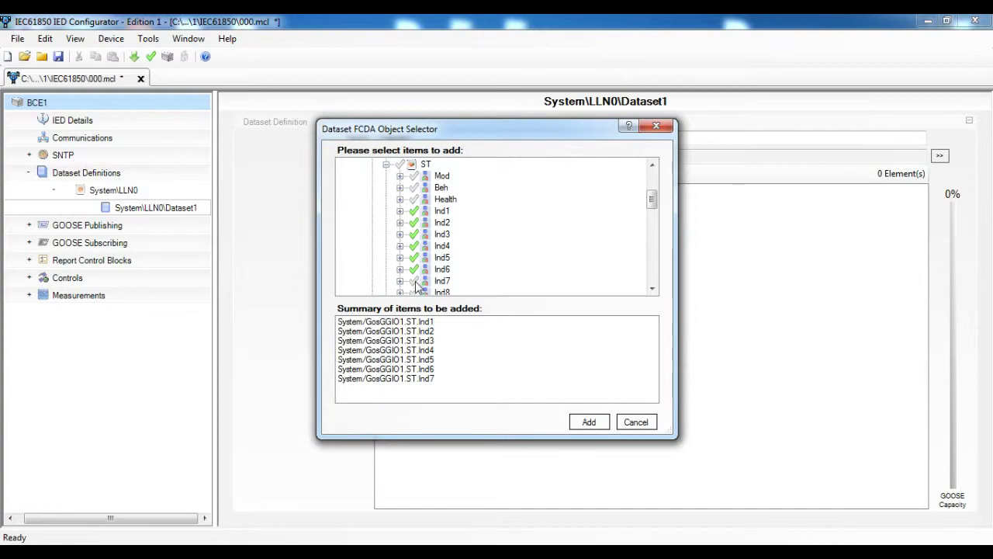
click(414, 281)
click(414, 281)
click(587, 422)
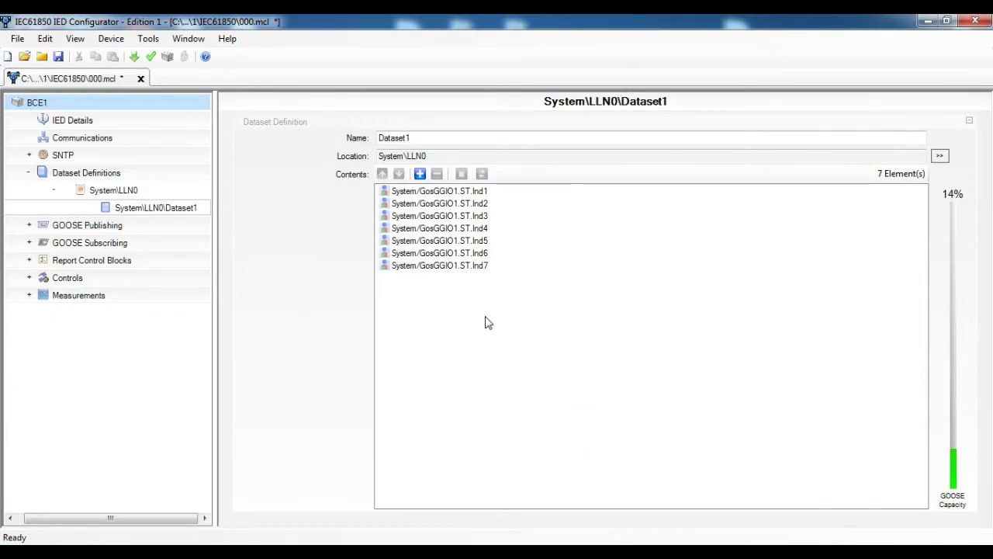
Return to Dataset Definitions and start adding another dataset.
click(140, 191)
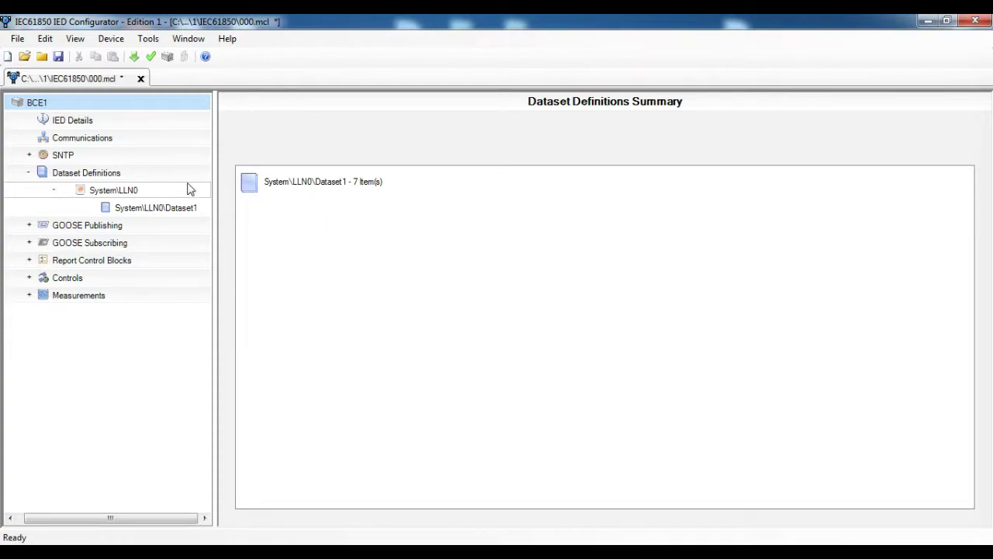
click(124, 175)
click(319, 152)
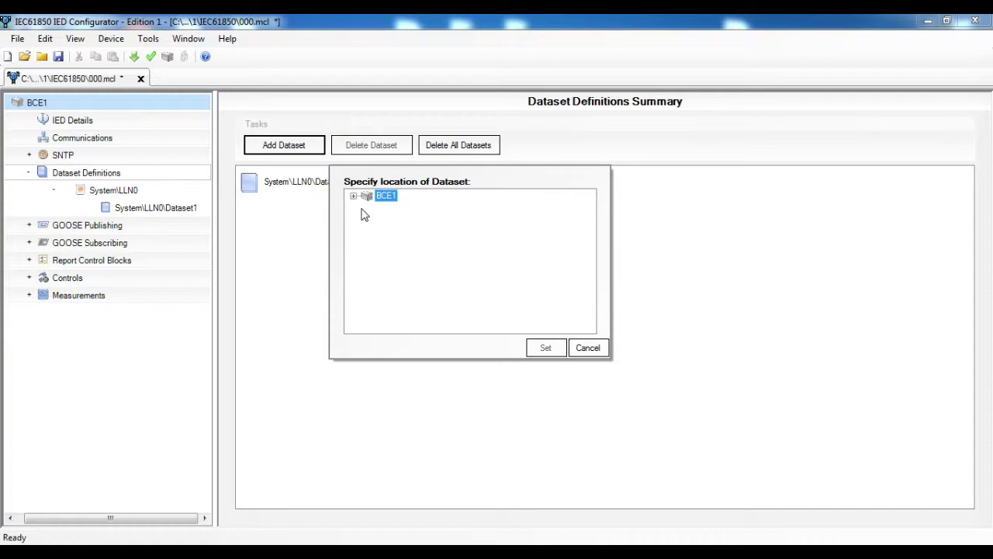
Set the new Dataset2 location to BCE1 System\LLN0.
click(354, 196)
click(368, 255)
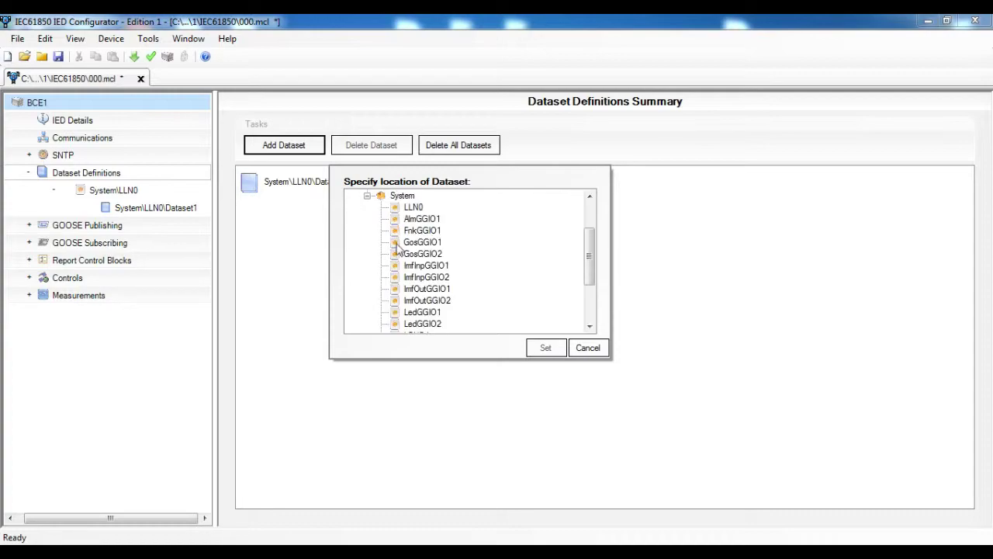
click(412, 207)
click(545, 347)
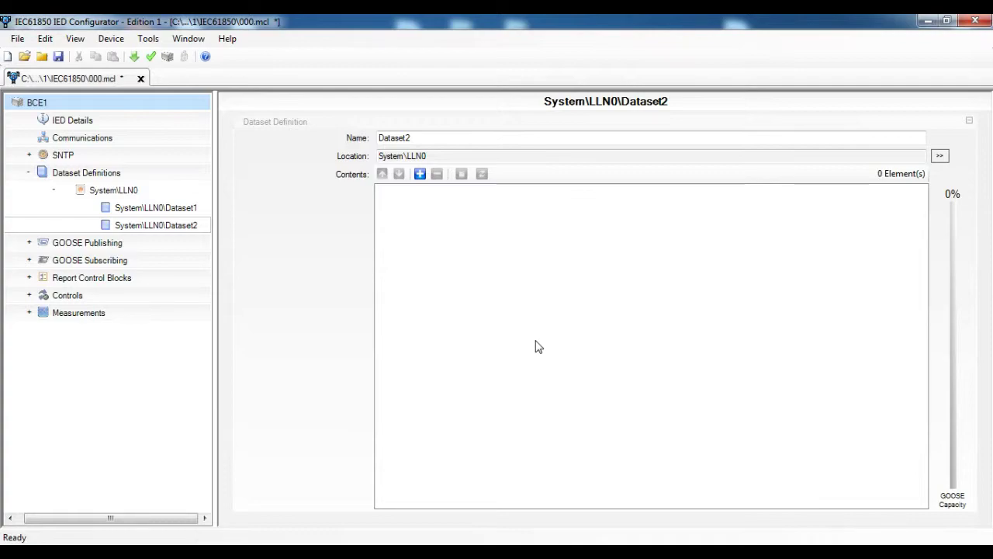
Open the Dataset2 object selector, browse BCE1's System group, then expand Protection.
click(420, 174)
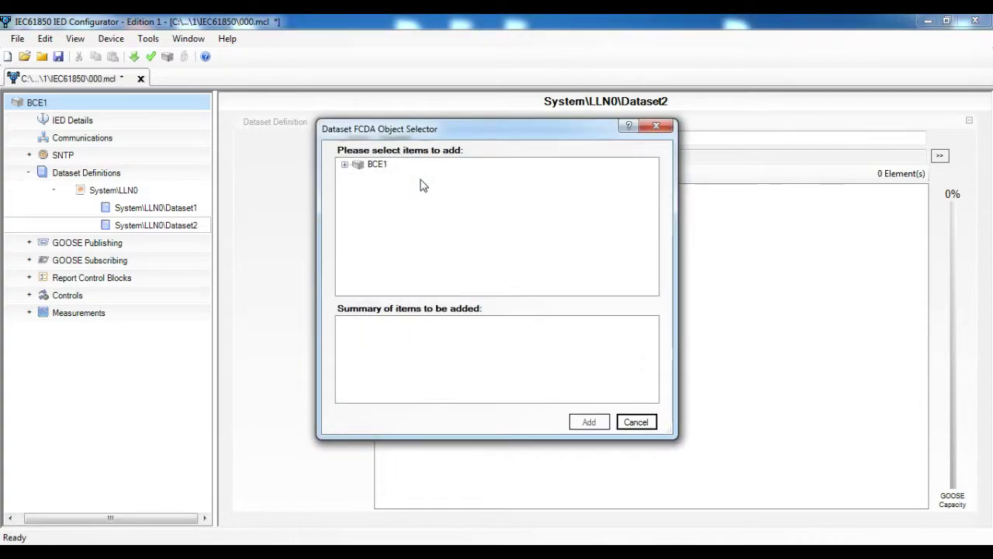
click(344, 165)
click(358, 223)
click(355, 166)
click(358, 165)
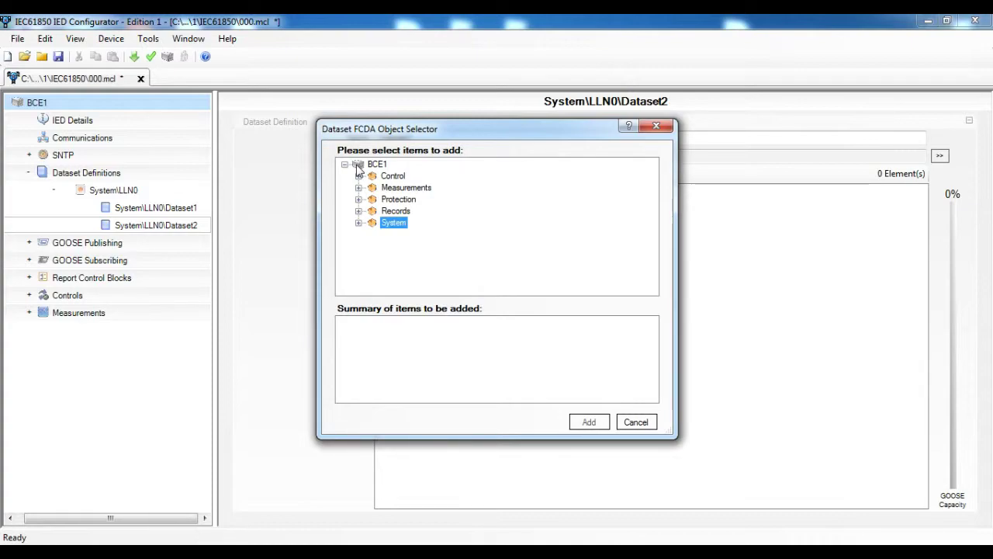
click(359, 223)
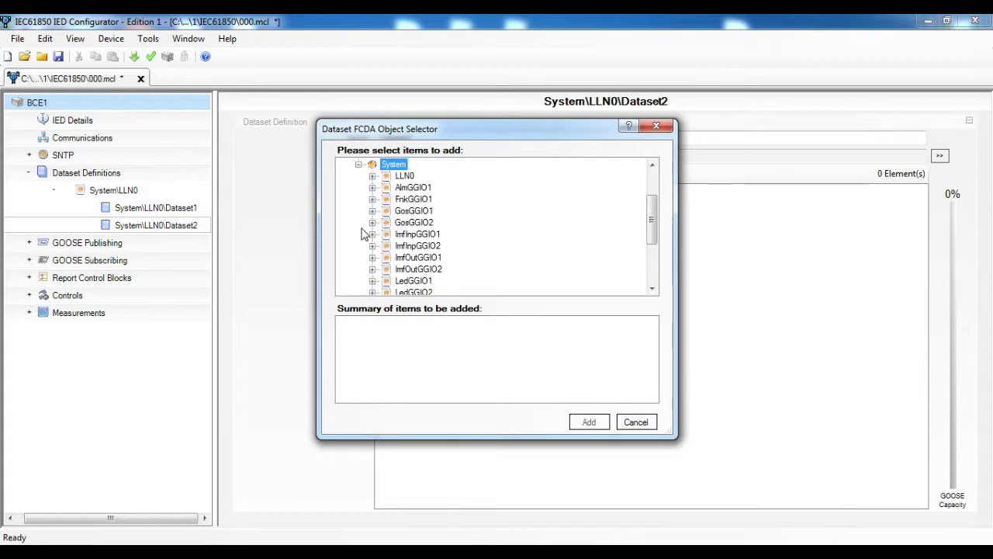
click(358, 164)
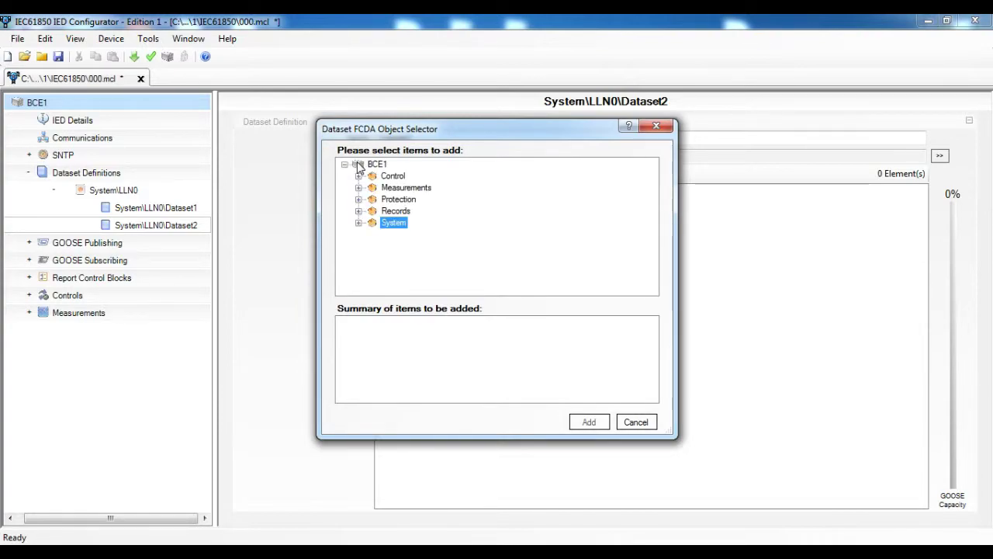
click(359, 223)
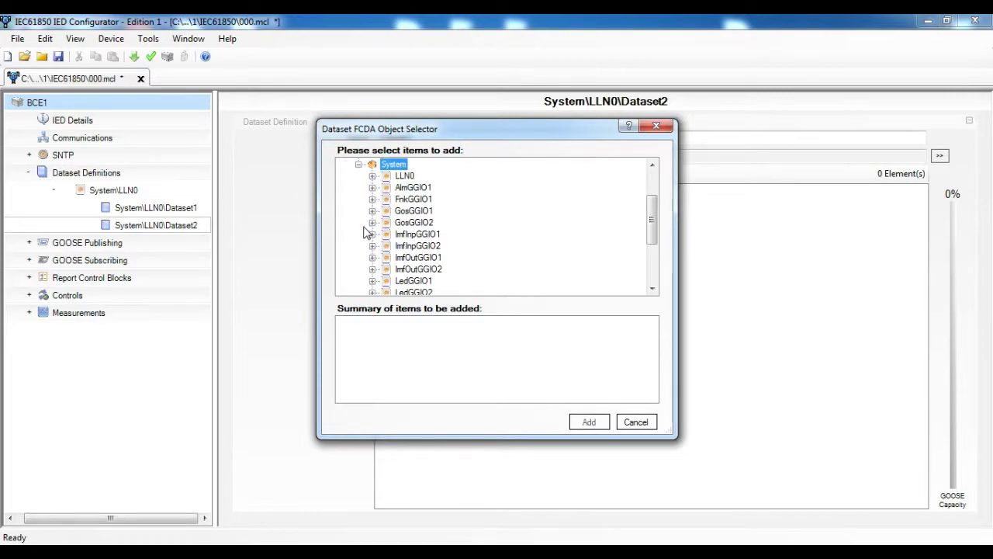
click(358, 164)
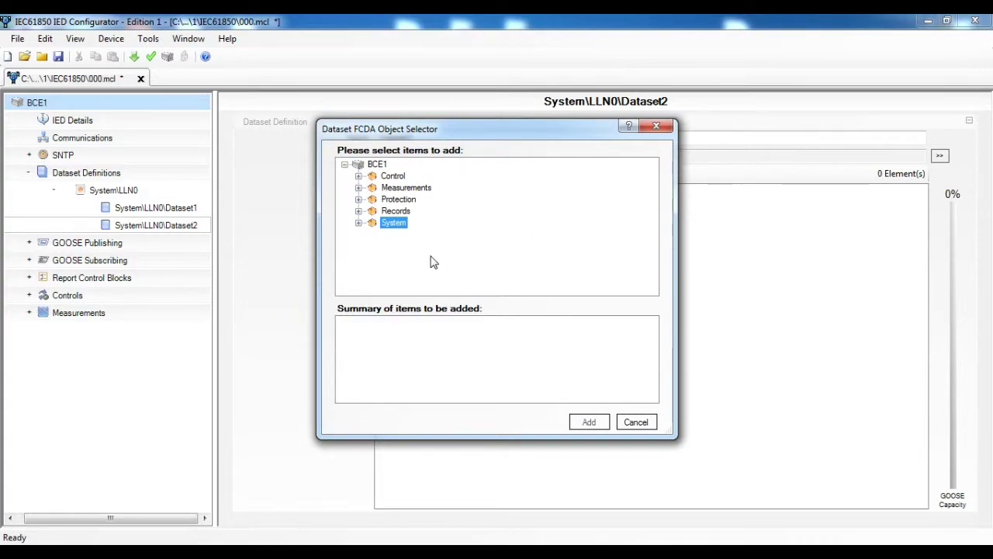
click(358, 224)
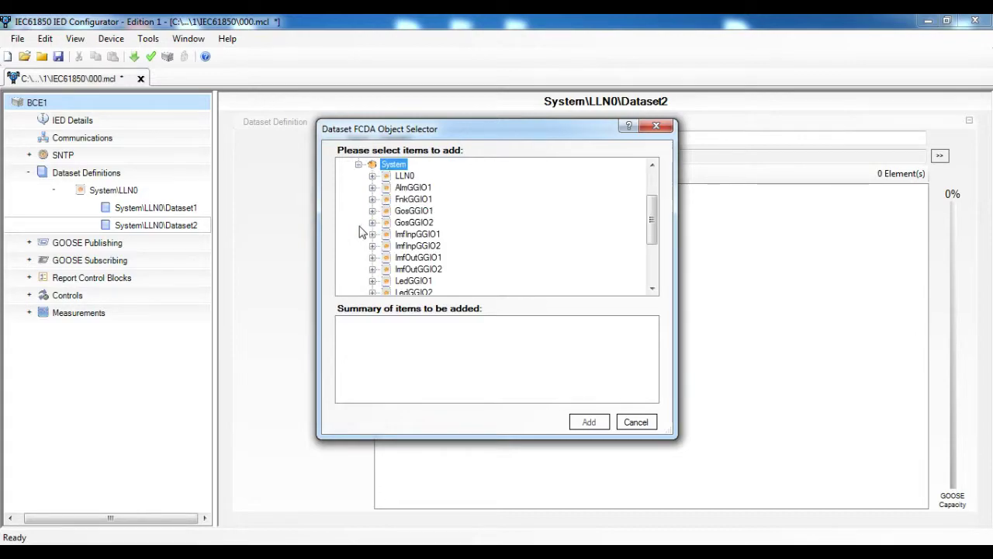
click(359, 166)
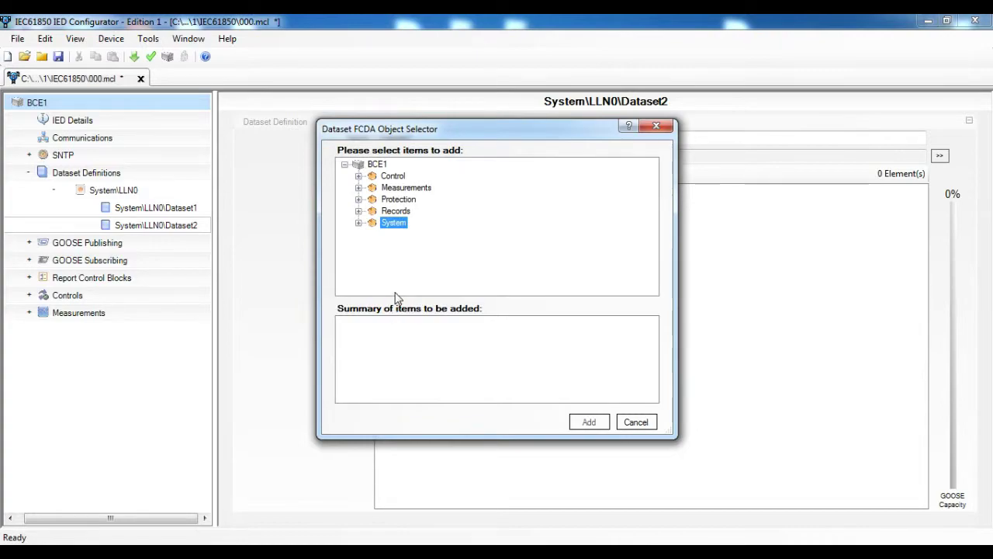
click(359, 222)
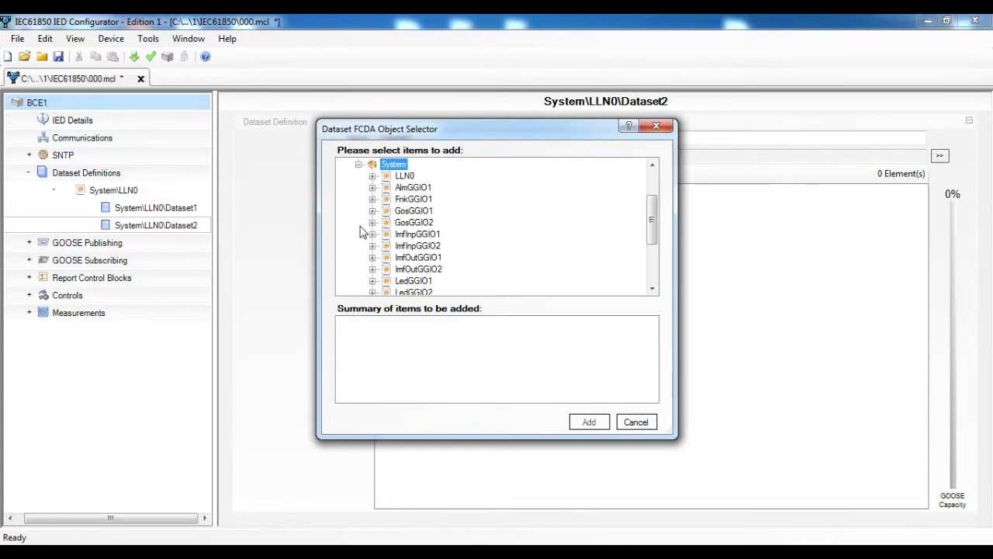
click(358, 166)
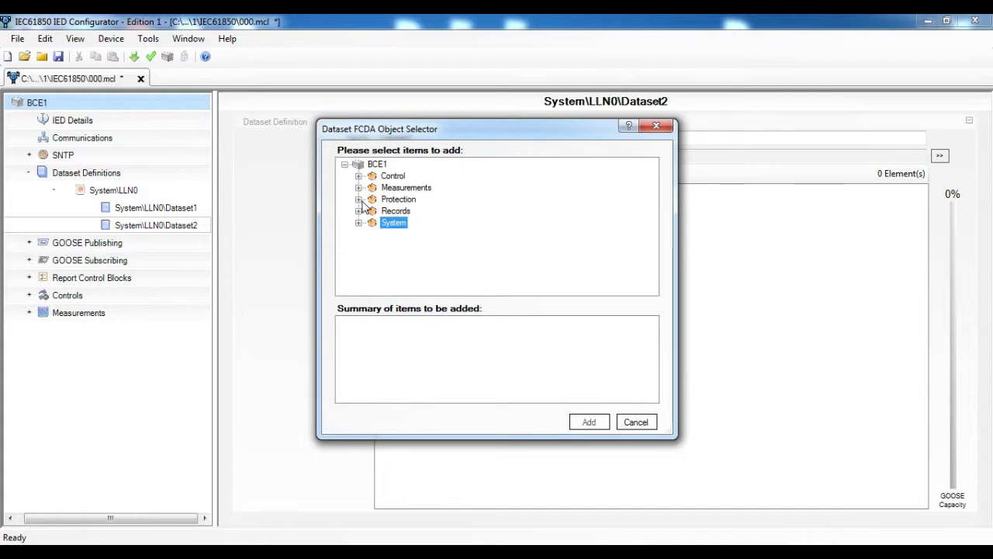
click(359, 200)
Add DfpPFRC1.ST to Dataset2.
click(373, 210)
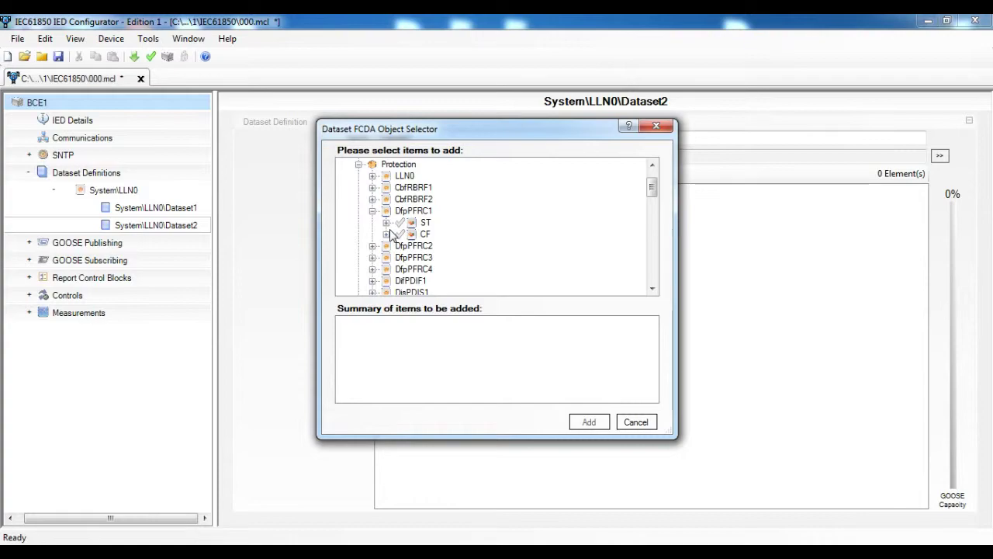
click(399, 223)
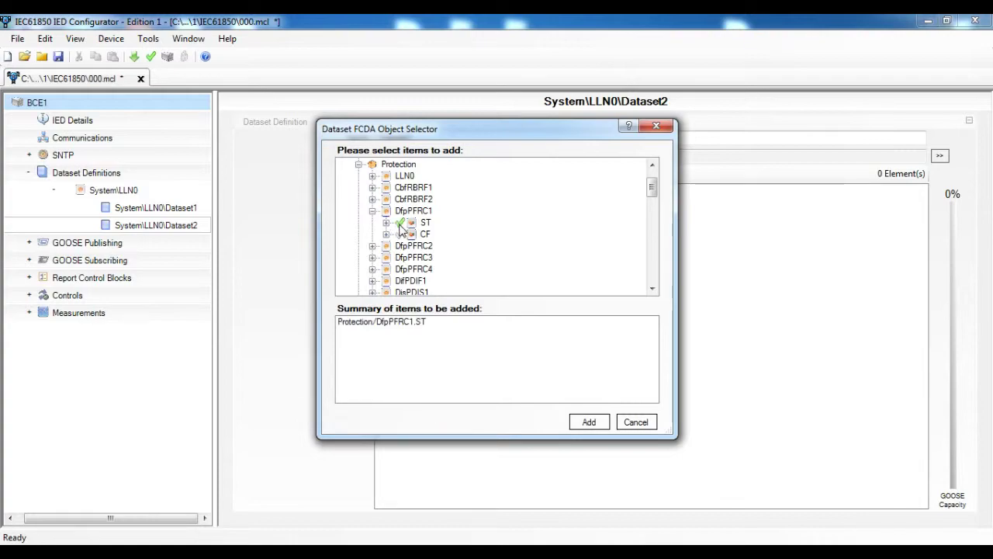
click(436, 330)
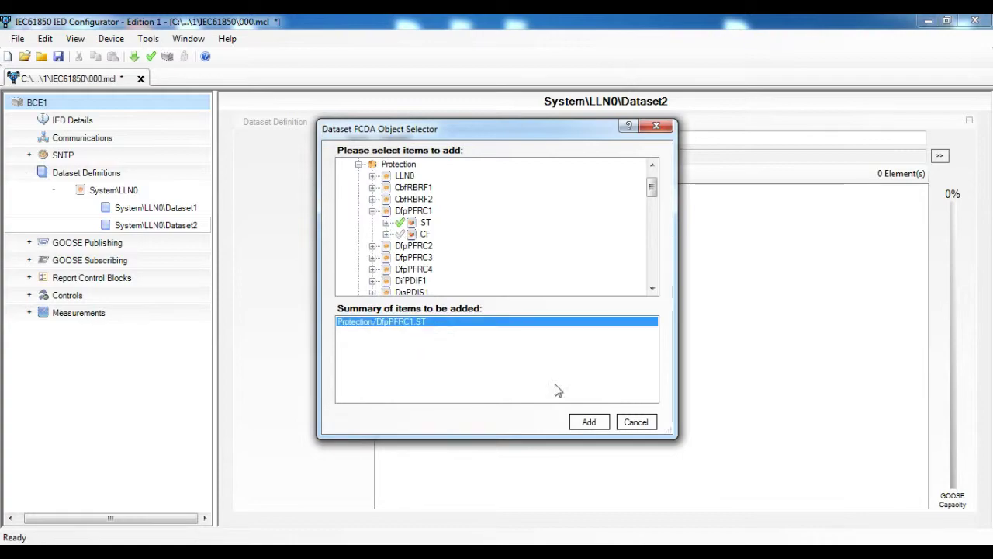
click(600, 426)
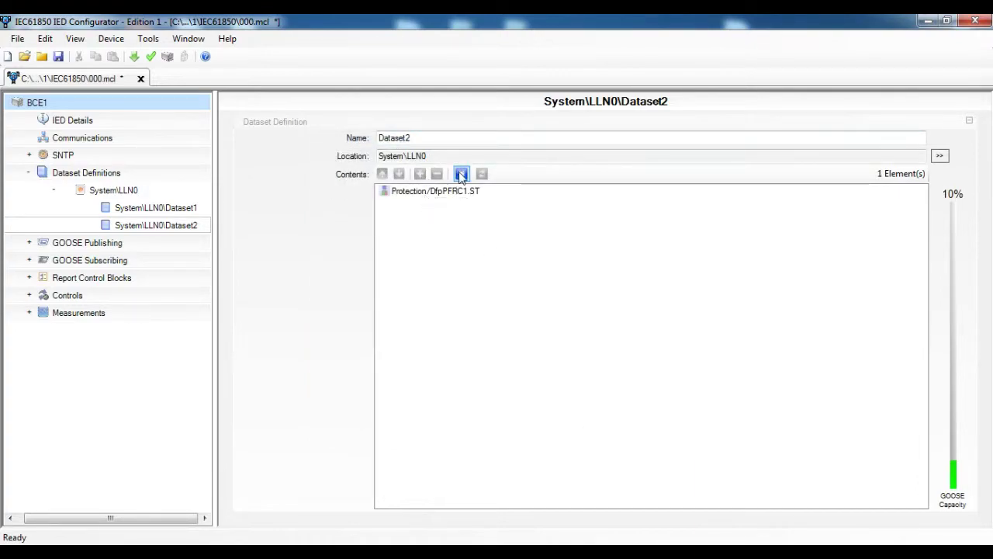
Expand DfpPFRC1.ST into Mod, Beh, Health, Str and Op, and reopen the object selector.
click(448, 192)
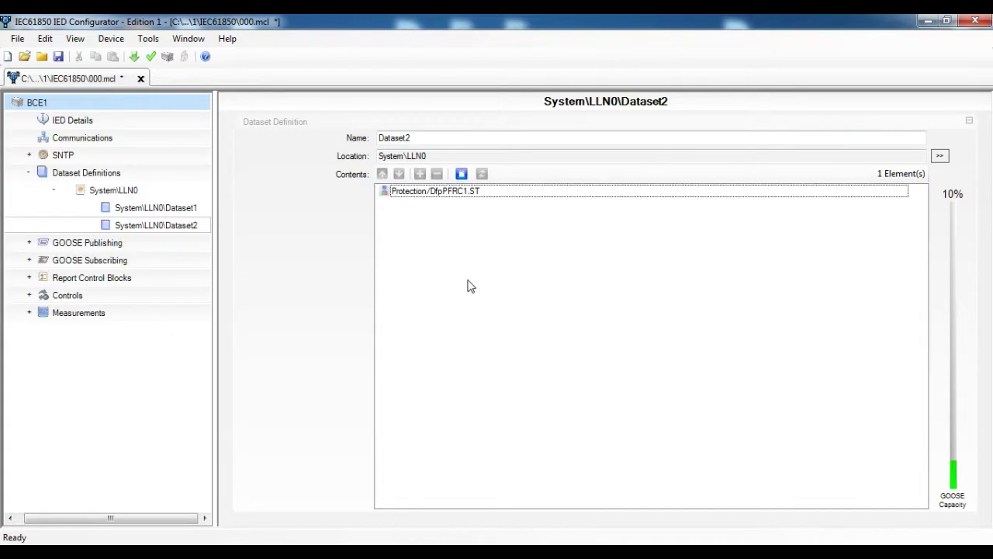
click(461, 174)
click(420, 173)
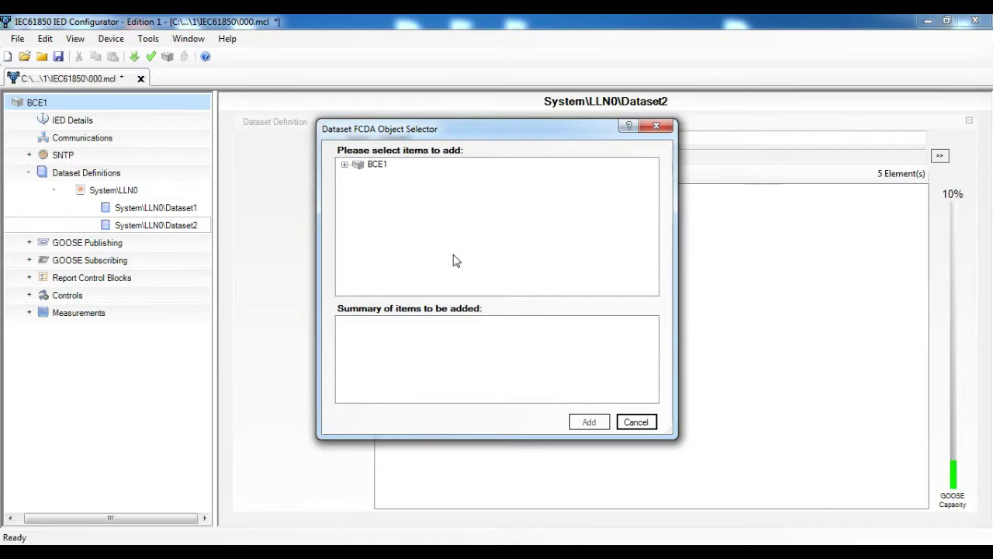
Add Protection EfdPTOC2.ST.Op.general to Dataset2.
click(346, 165)
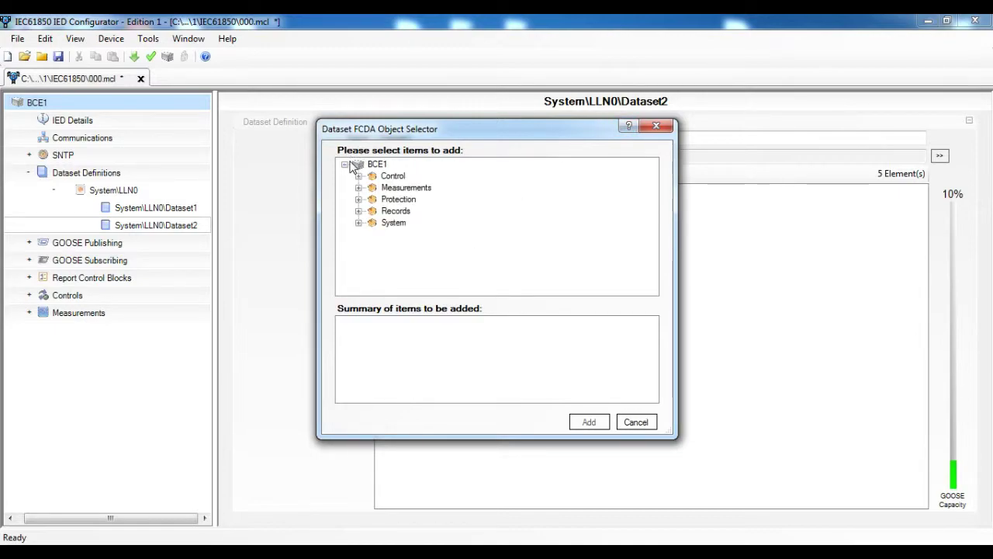
click(358, 199)
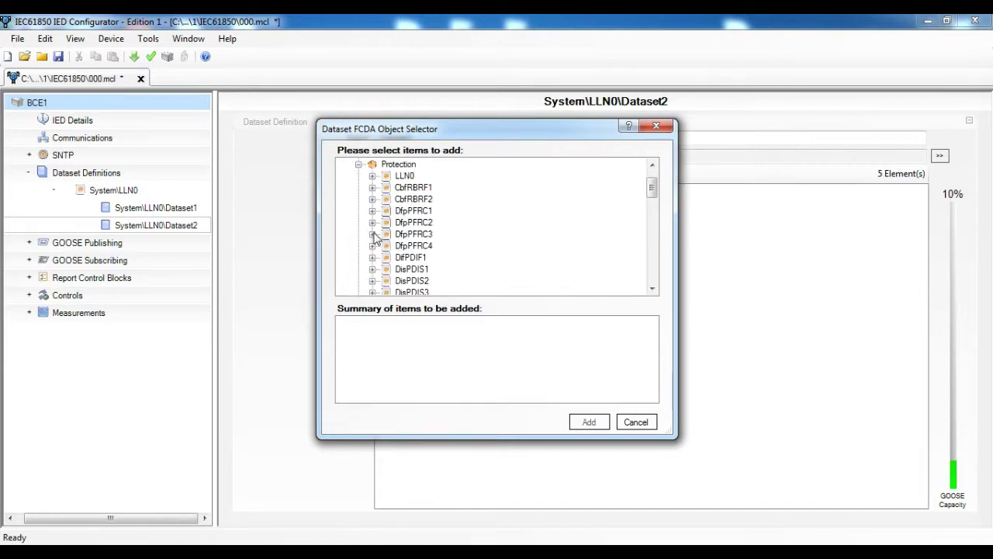
drag(652, 189, 655, 220)
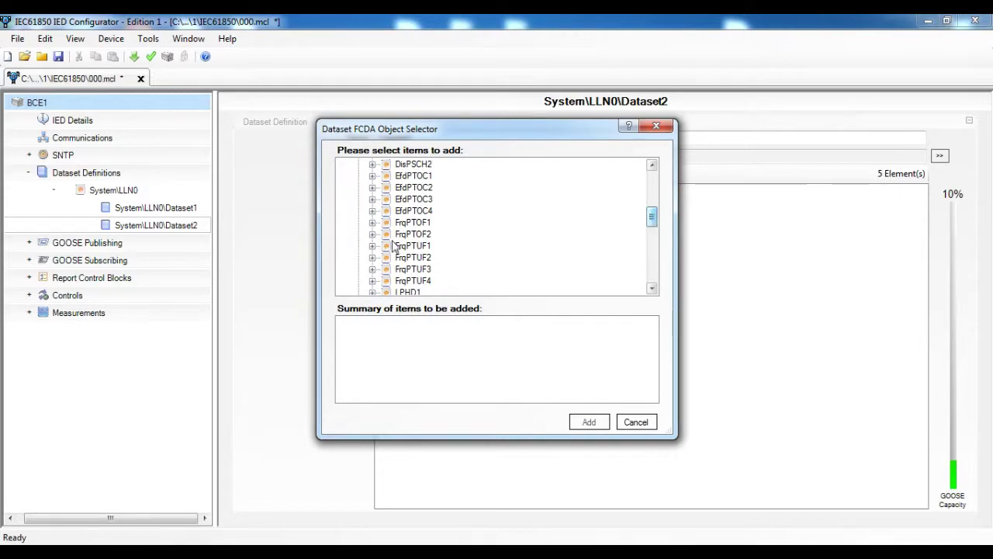
click(372, 187)
click(386, 200)
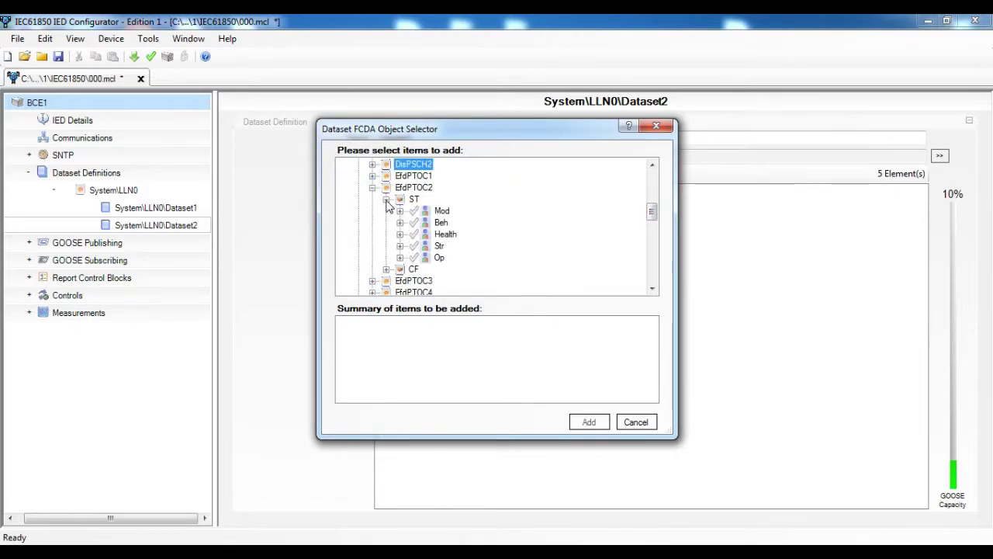
click(400, 257)
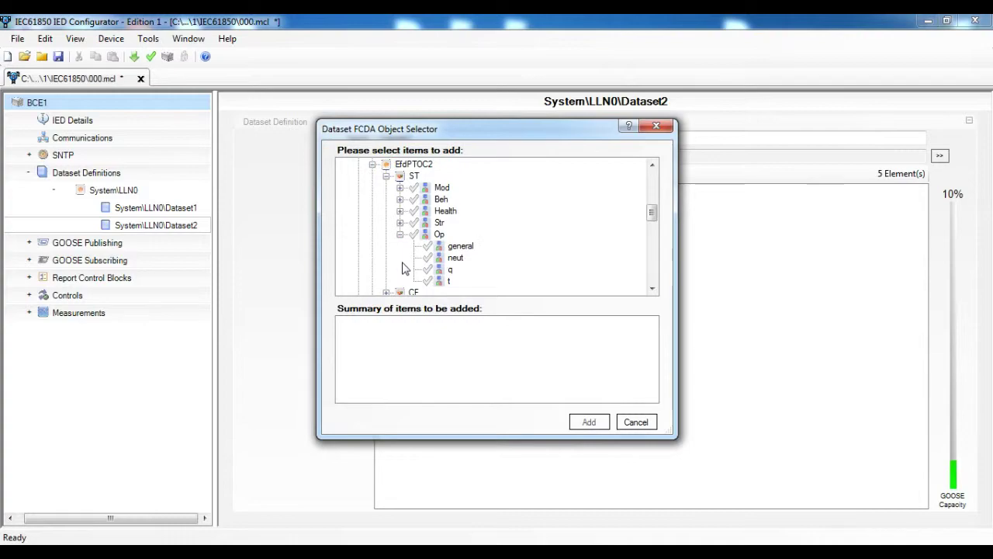
click(427, 246)
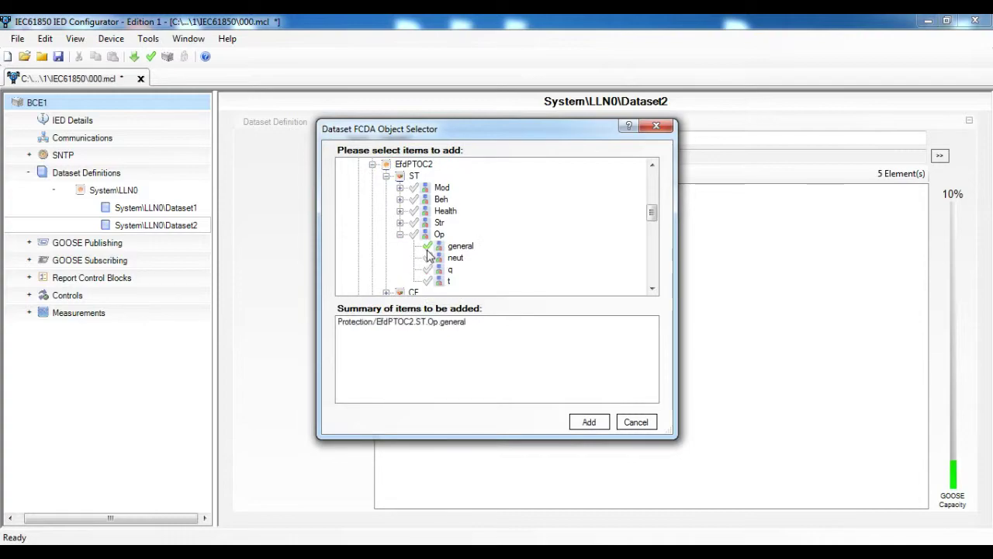
click(584, 422)
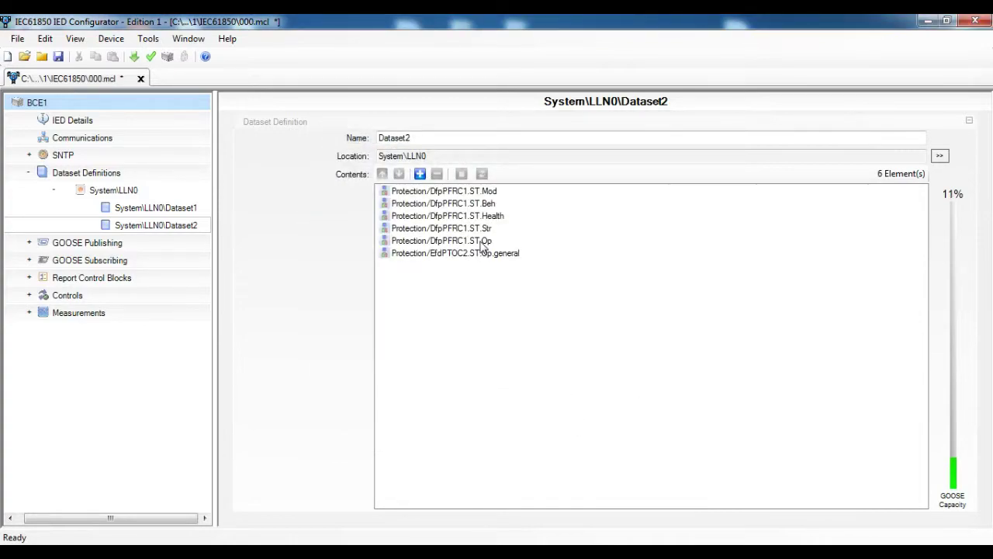
Add Protection EfdPTOC1.ST.Op to Dataset2.
click(420, 174)
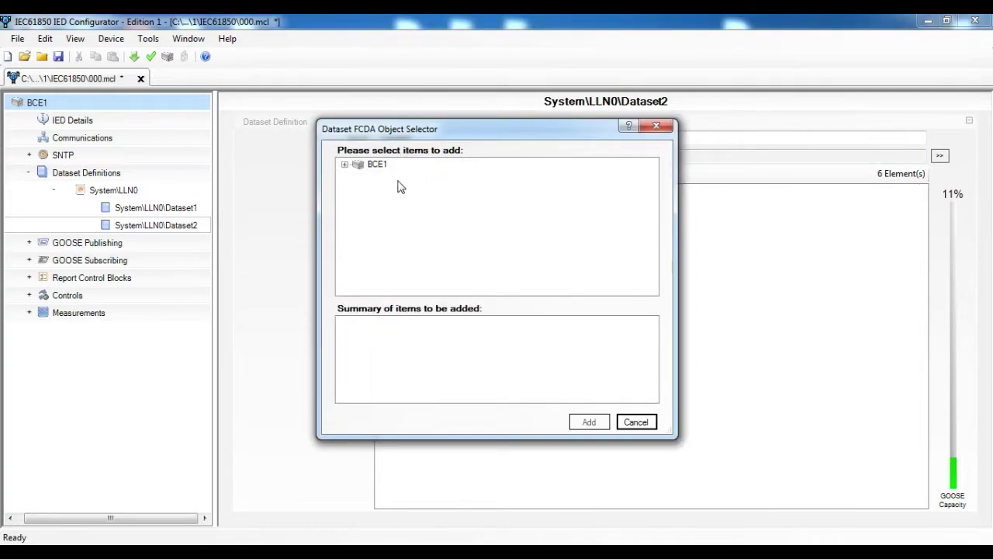
click(357, 166)
click(345, 165)
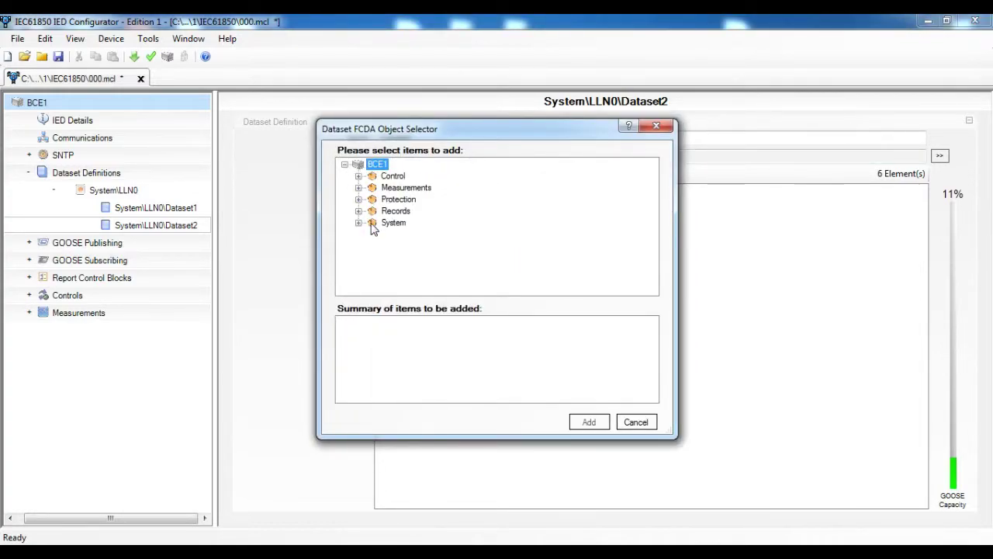
click(359, 223)
click(360, 165)
click(358, 200)
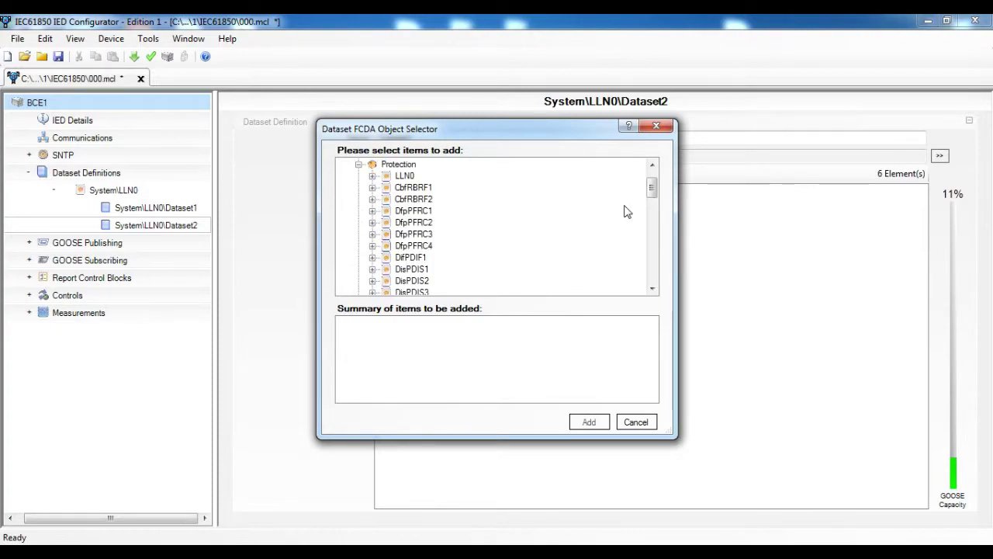
drag(654, 192, 654, 220)
click(373, 222)
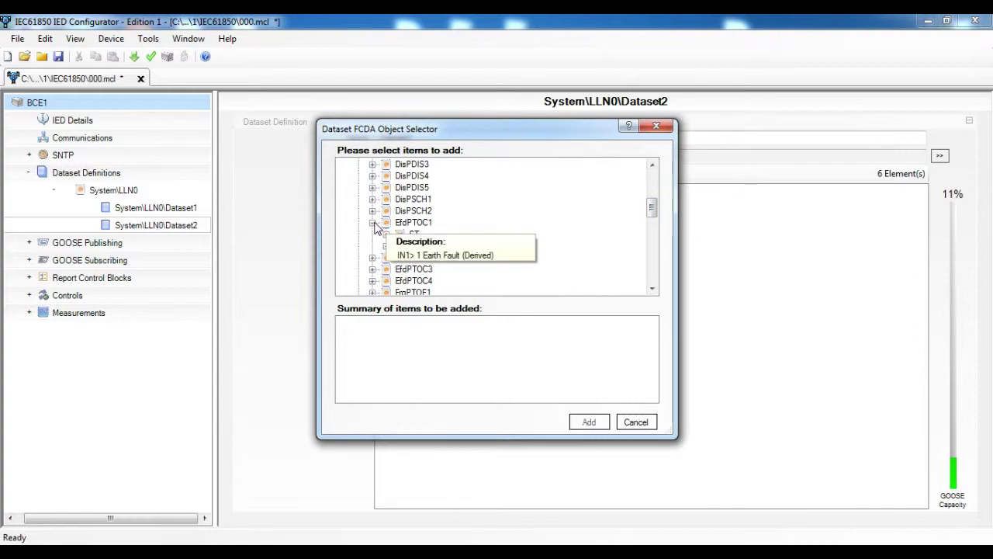
click(385, 234)
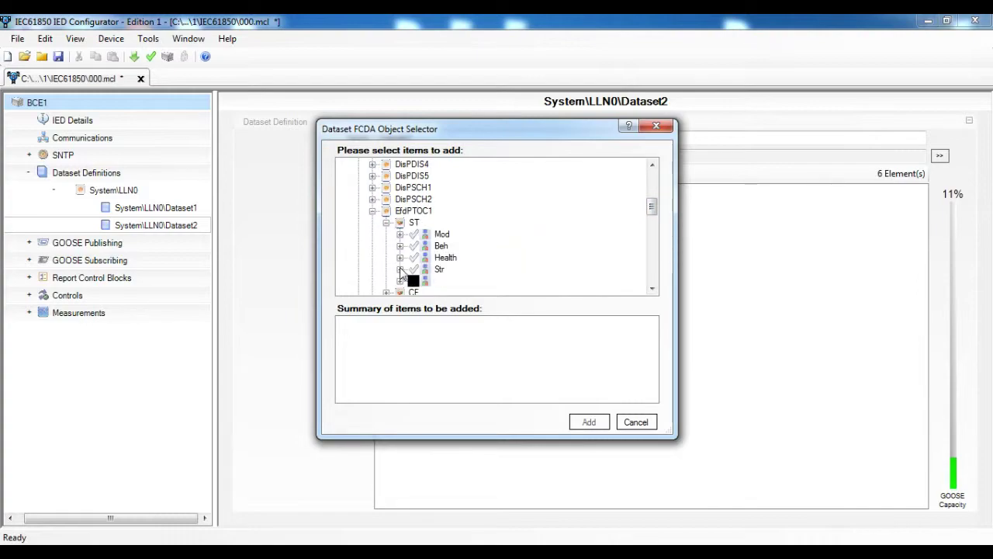
click(414, 281)
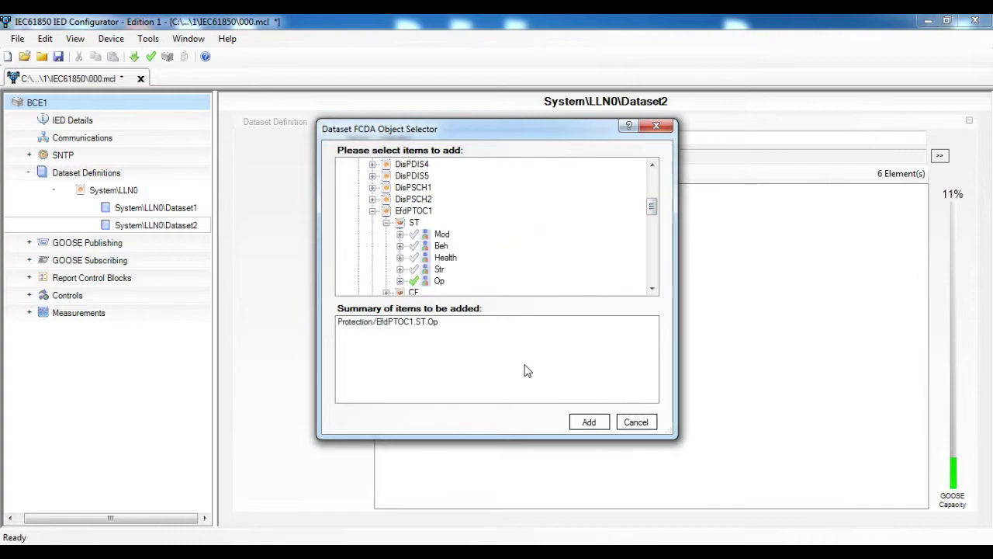
click(588, 421)
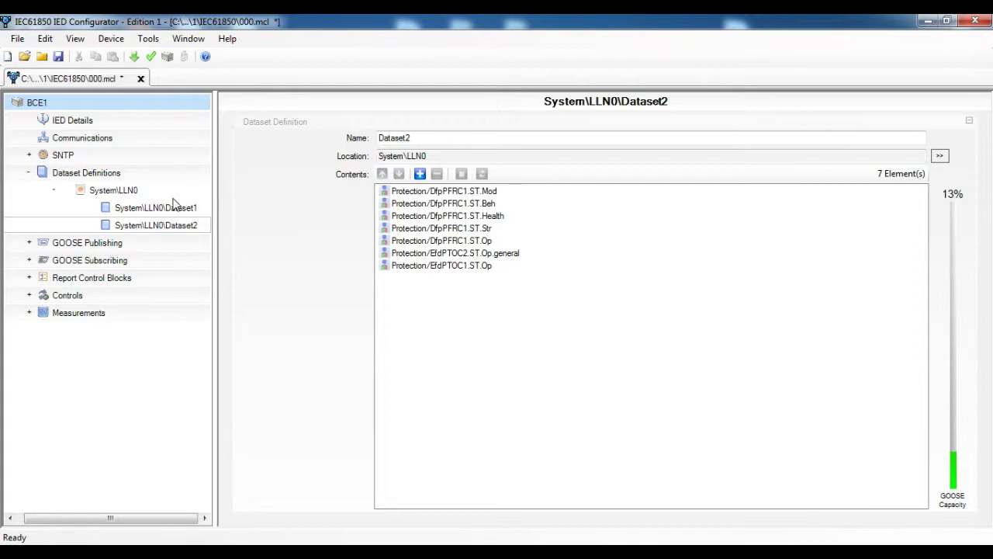
Expand GOOSE Publishing down to gcb01 and set its Dataset Reference to Dataset1.
click(112, 245)
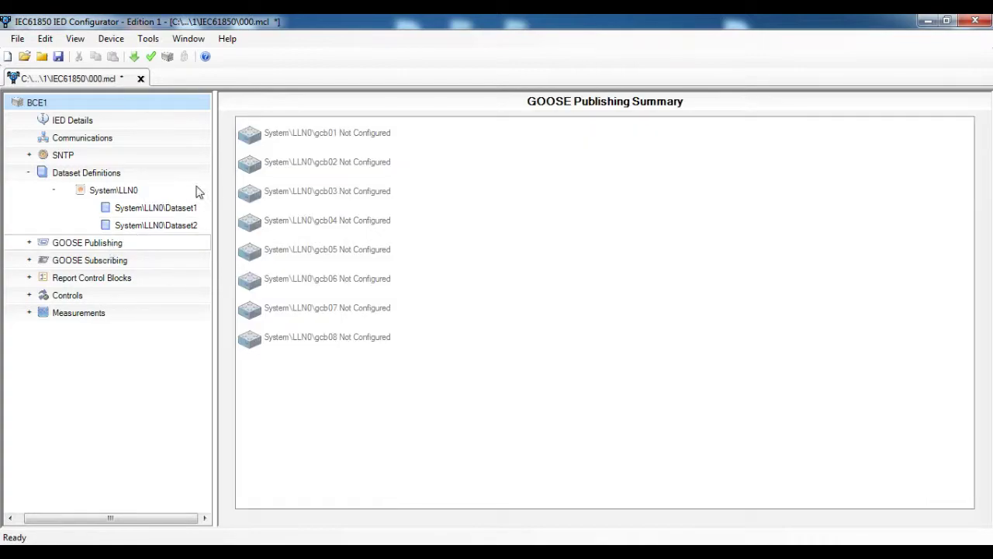
click(29, 244)
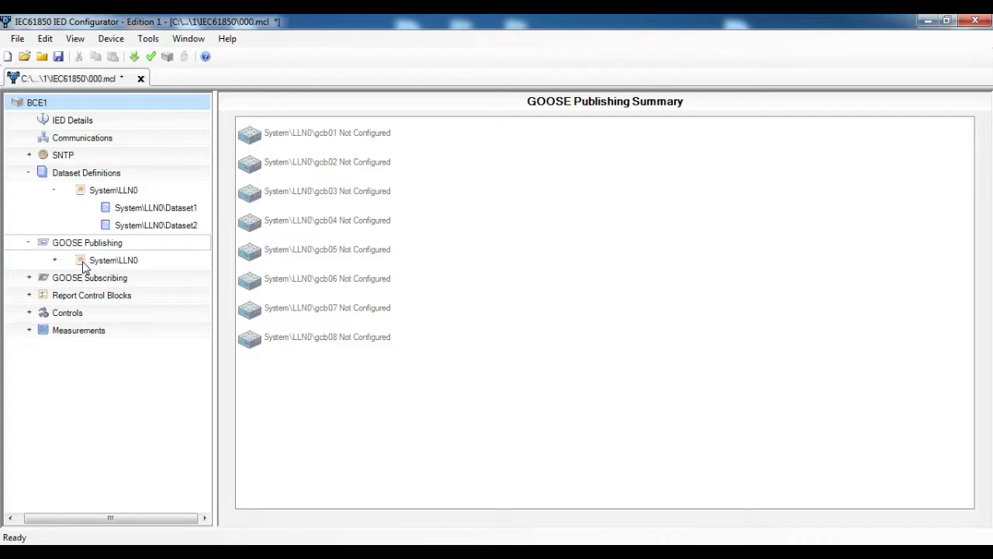
click(56, 260)
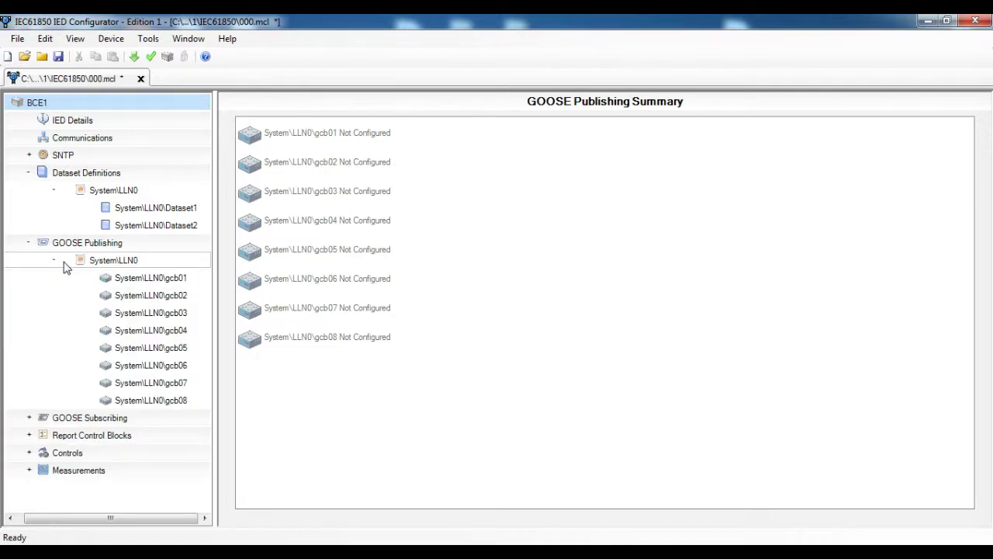
click(143, 279)
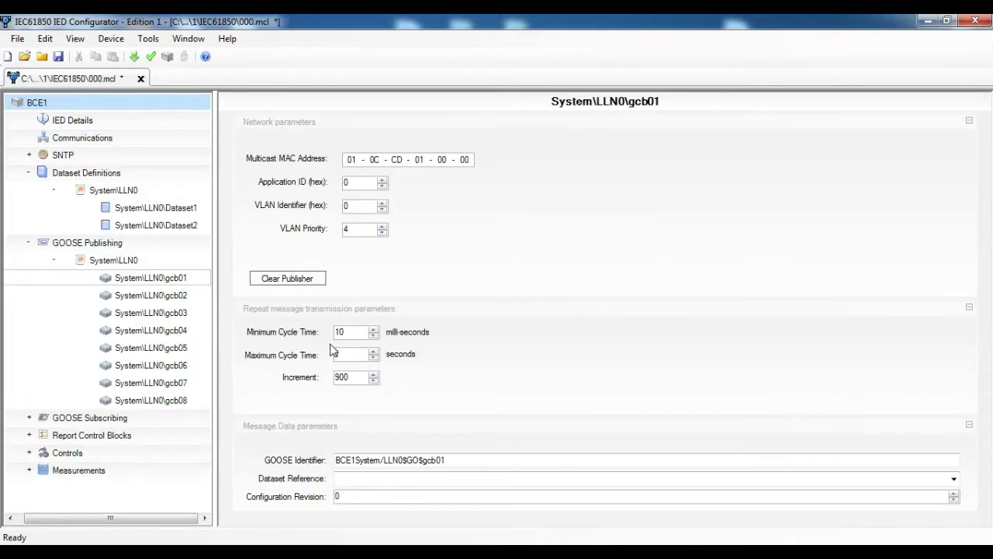
click(395, 477)
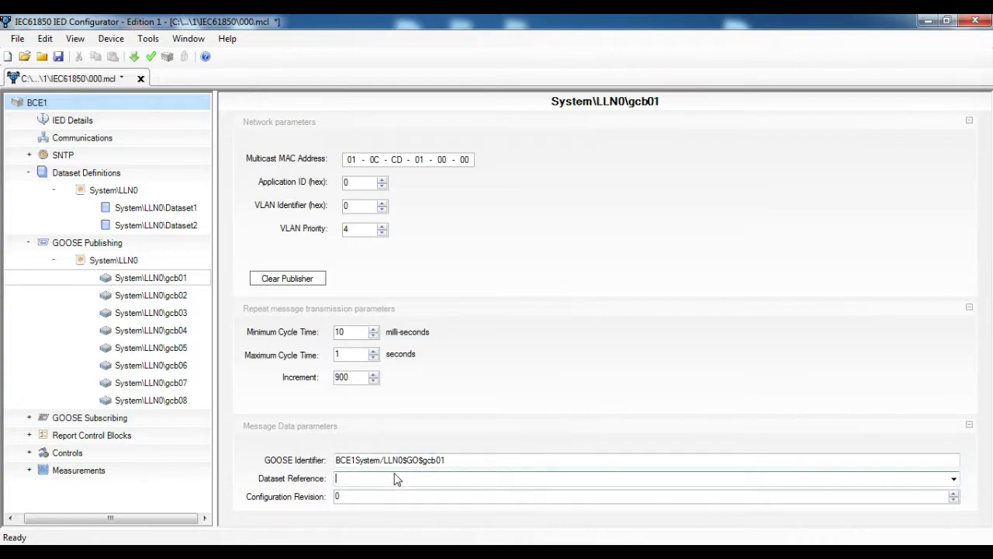
click(954, 478)
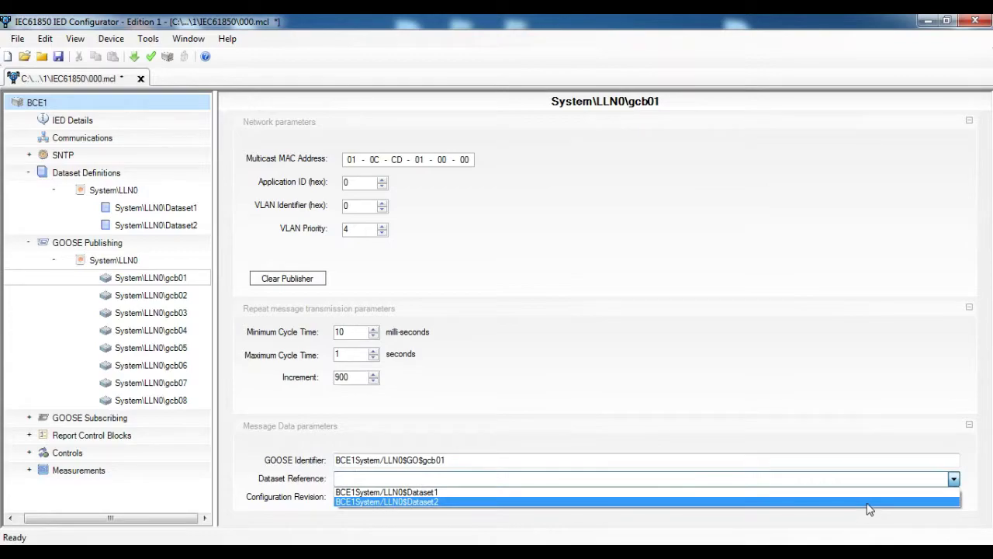
click(872, 493)
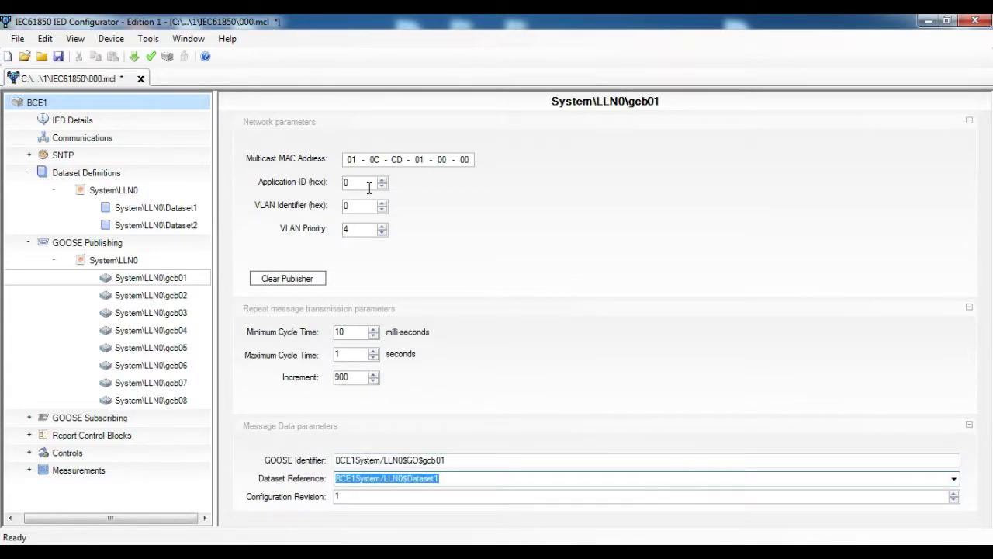
Set gcb01's Application ID to 1 and the multicast MAC's fifth octet to CE.
click(370, 186)
double_click(350, 186)
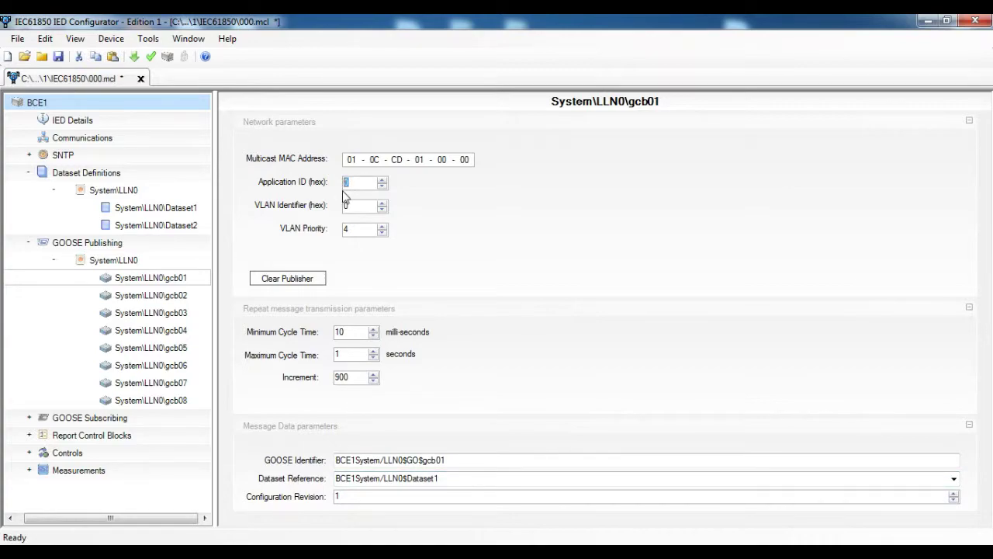
text(0)
click(437, 158)
text(ee)
Give urcbA and urcbB the Report IDs urcbA01 and urcbB01.
click(169, 295)
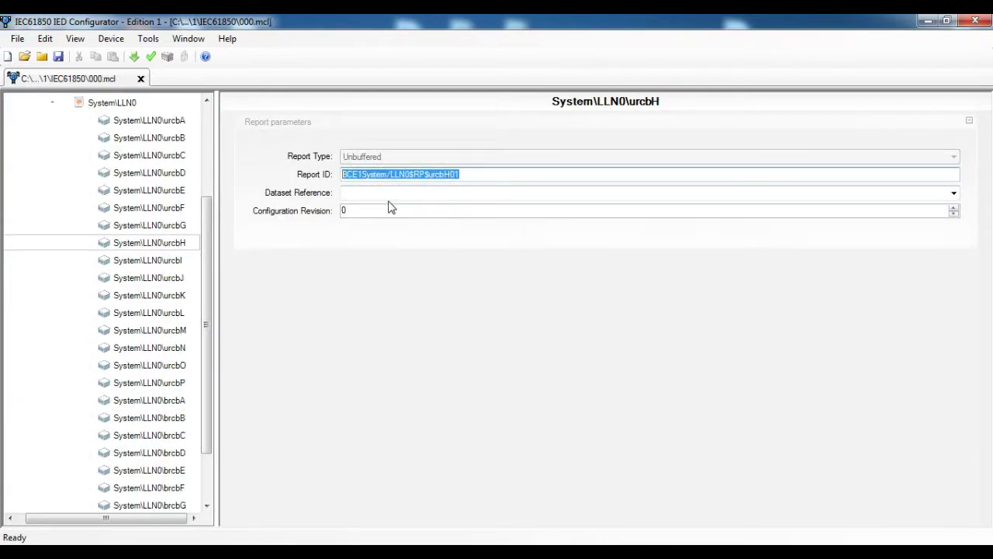
click(153, 118)
click(432, 172)
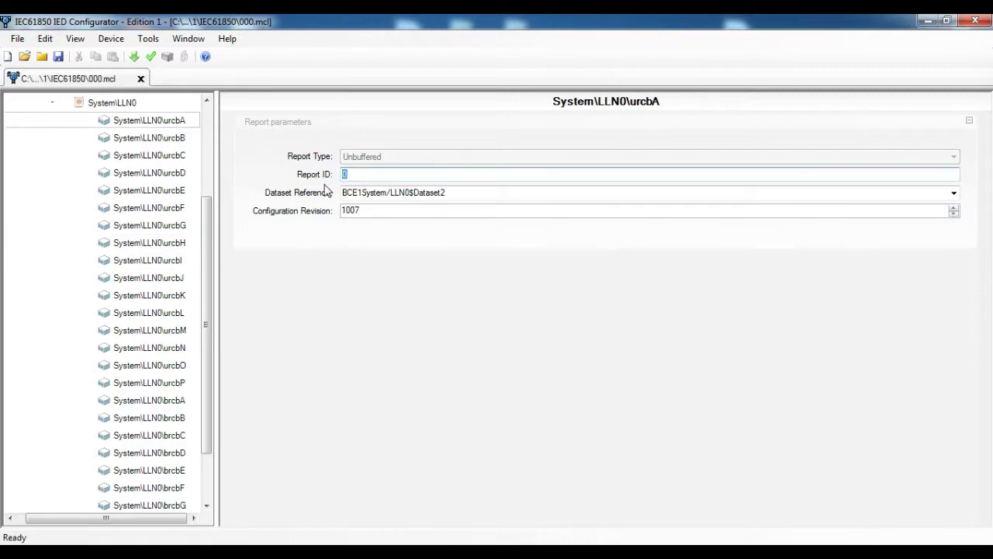
text(BCE1System/LLN0$RP$urcbH01)
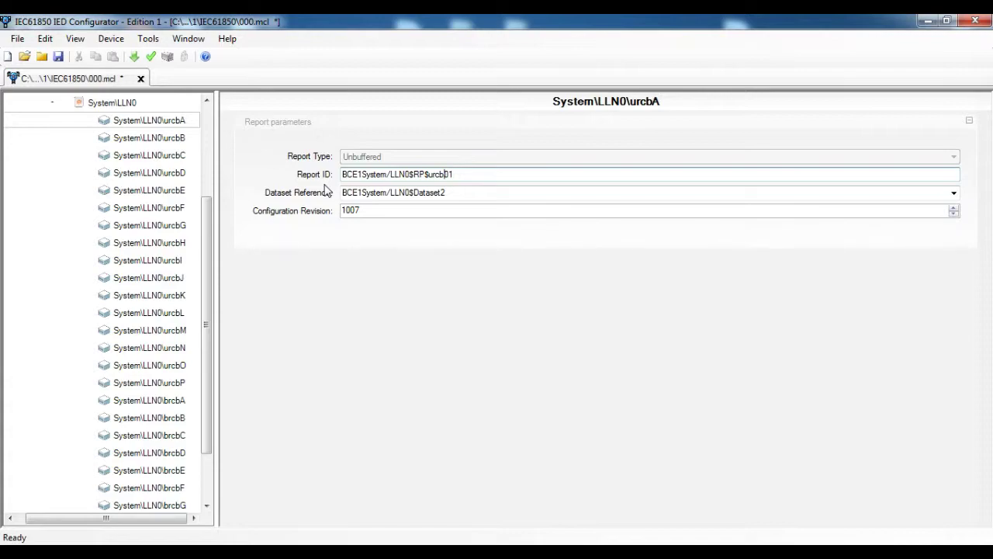
text(A)
click(195, 141)
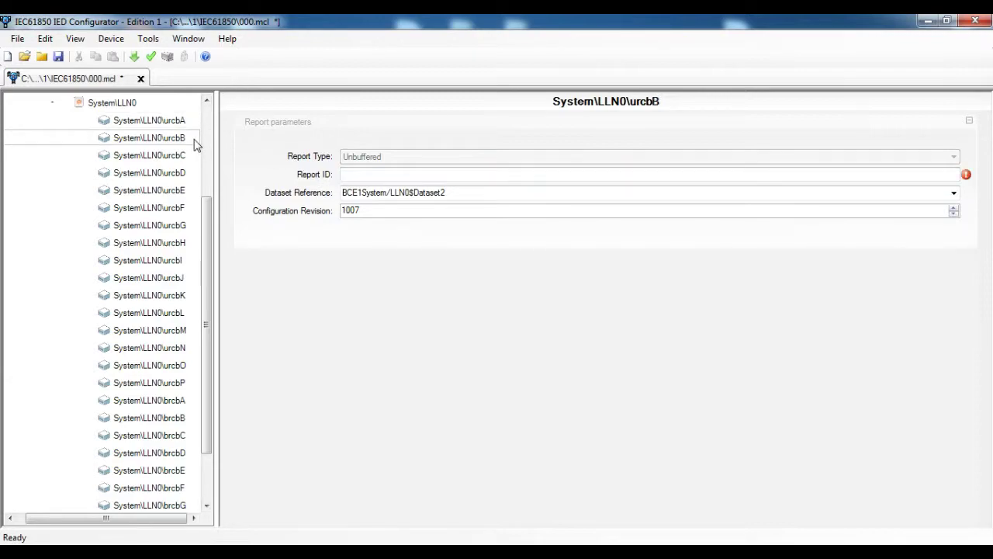
click(454, 175)
text(BCE1System/LLN0$RP$urcbB01)
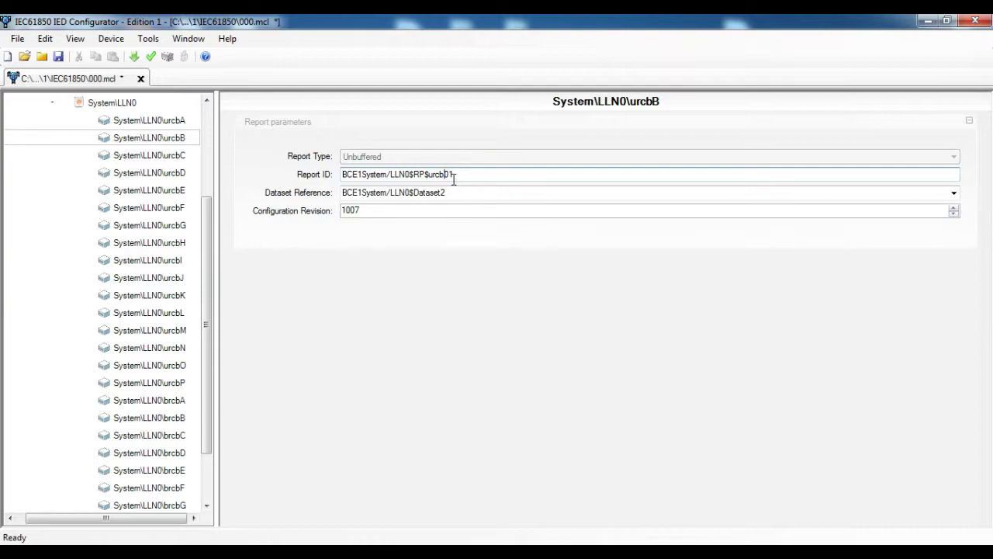
text(B)
Set urcbC's Report ID to urcbC01 and its Dataset Reference to Dataset2.
click(187, 157)
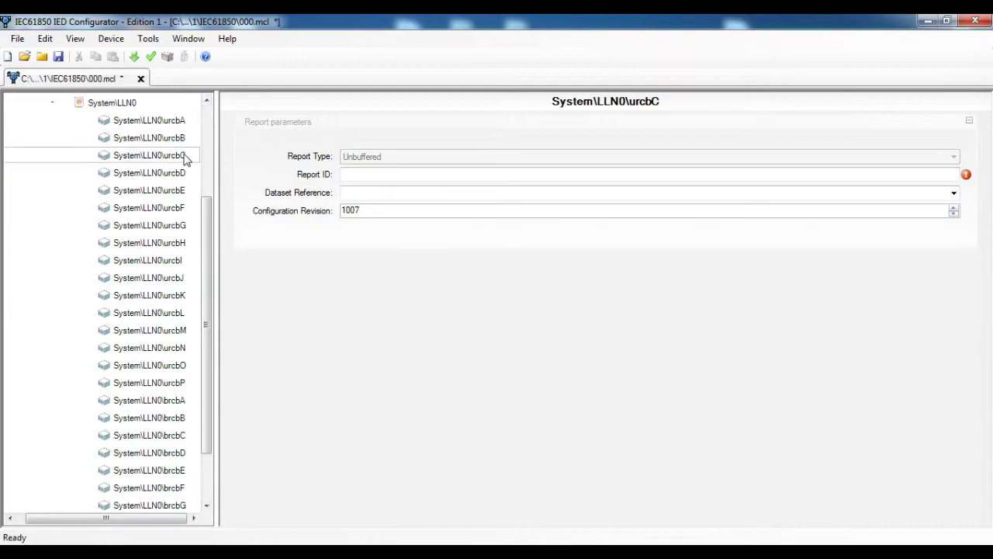
click(353, 174)
text(BCE1System/LLN0$RP$urcbH01)
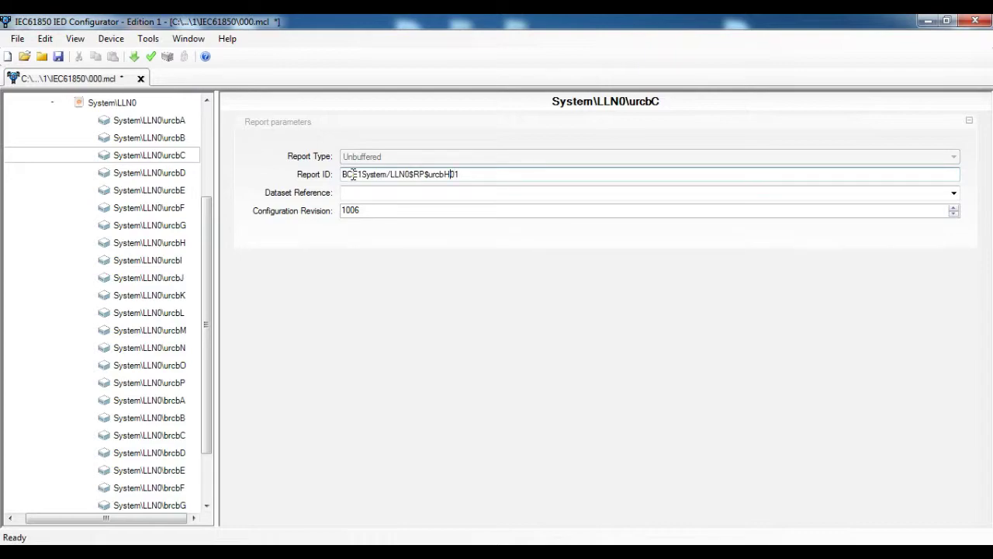
text(C)
click(353, 192)
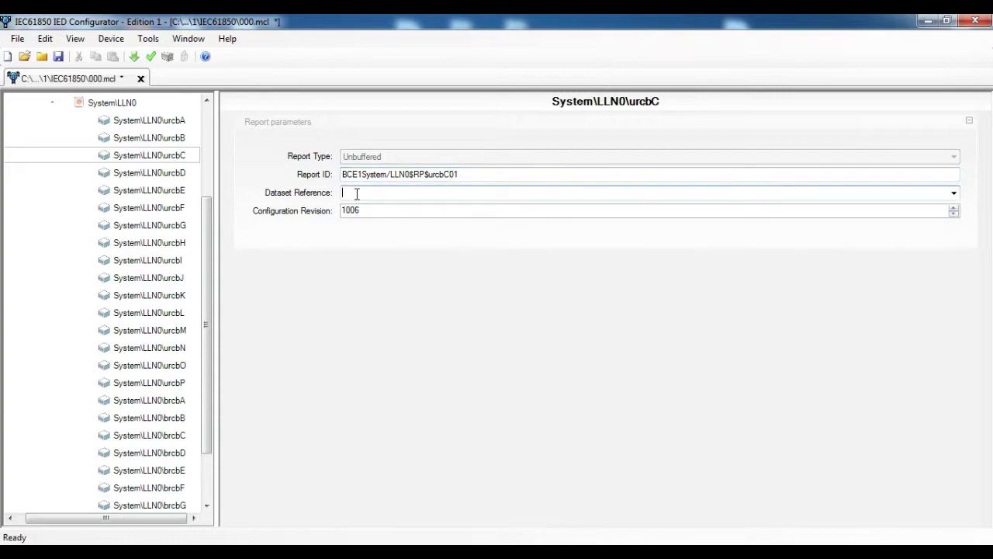
click(954, 192)
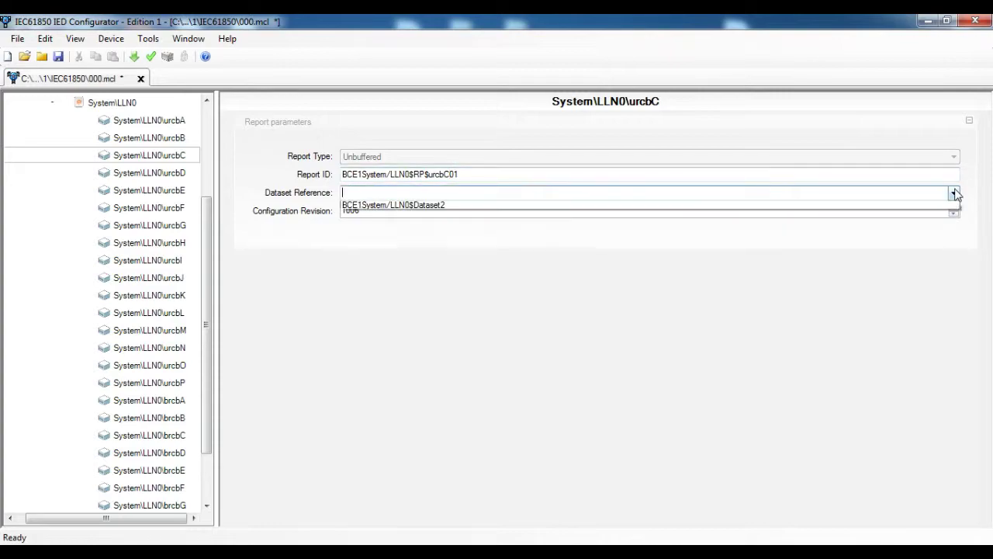
click(891, 217)
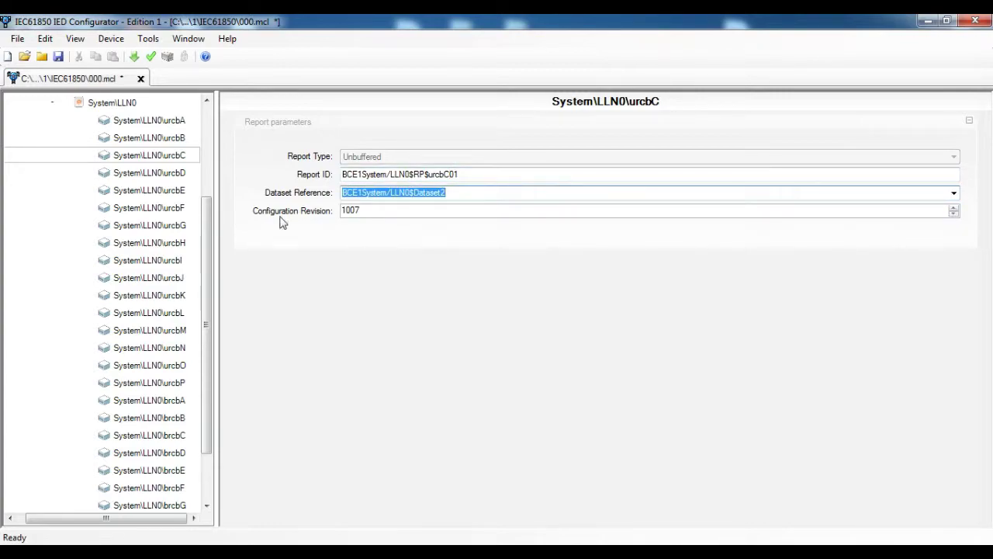
Set Report IDs urcbD01, urcbE01 and urcbF01, then validate the configuration to 0 errors.
click(185, 178)
click(409, 172)
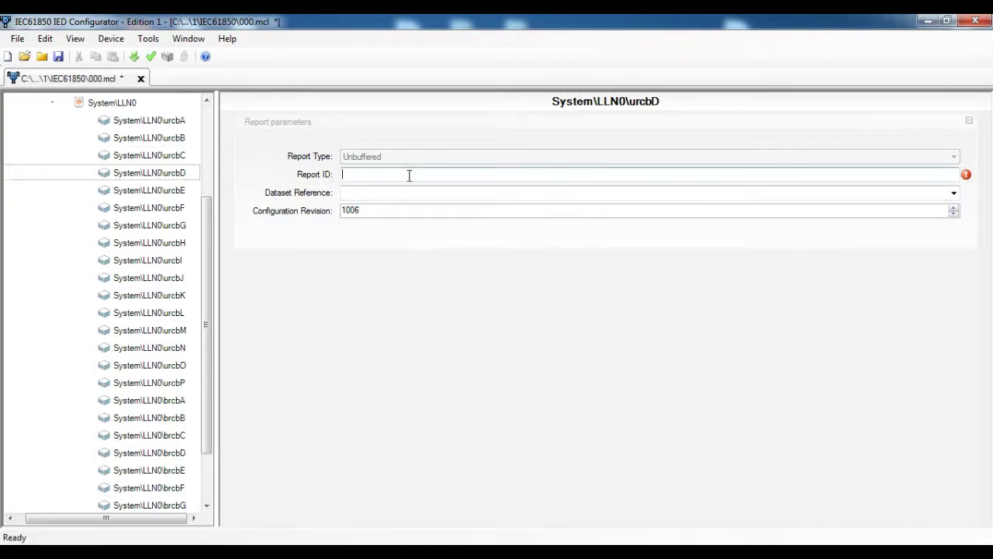
text(BCE1System/LLN0$RP$urcbH01)
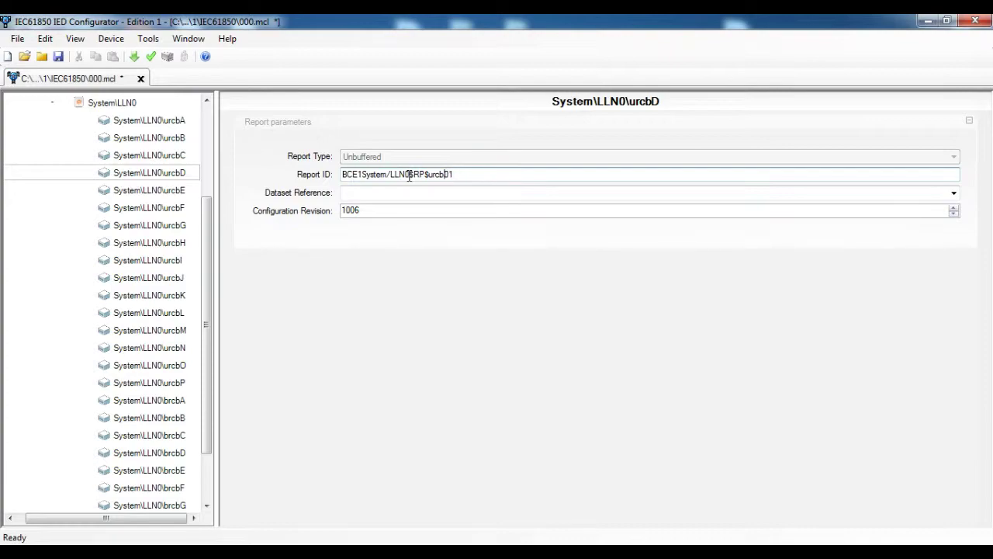
text(D)
click(180, 191)
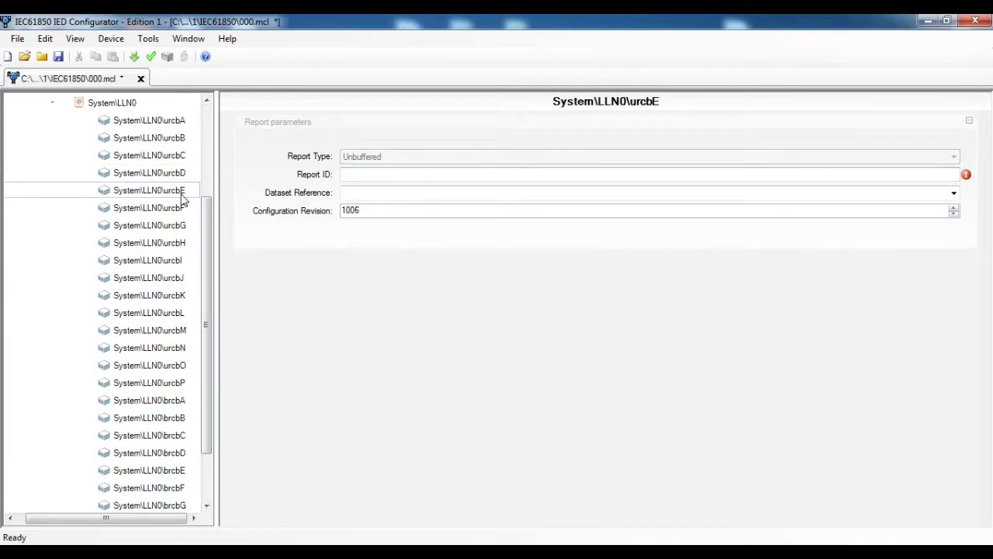
click(377, 175)
text(BCE1System/LLN0$RP$urcbH01)
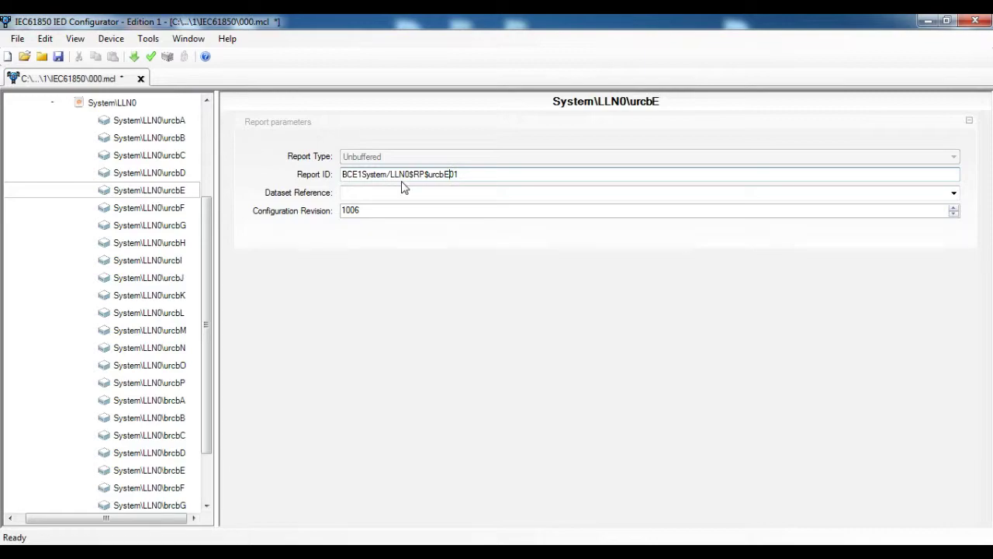
click(183, 209)
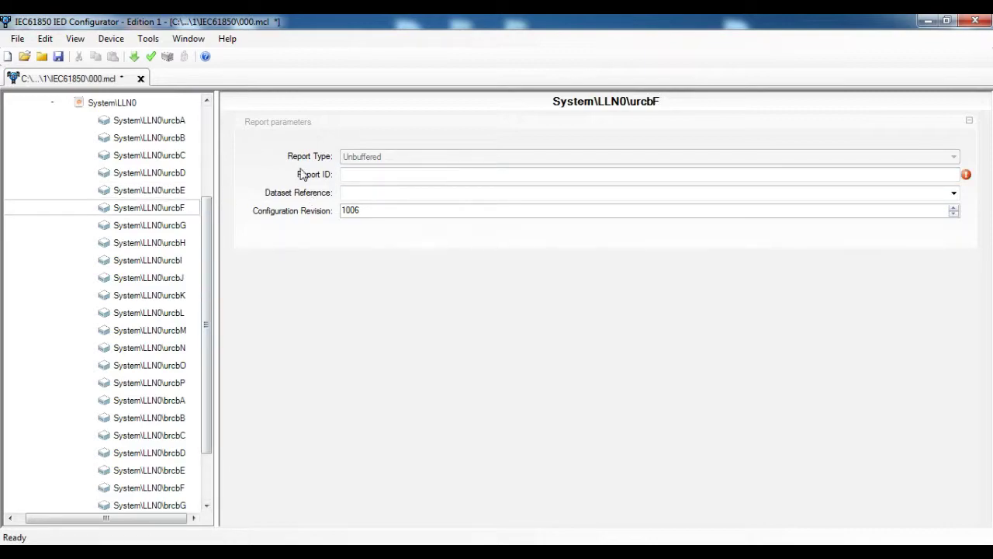
click(353, 173)
text(BCE1System/LLN0$RP$urcbH01)
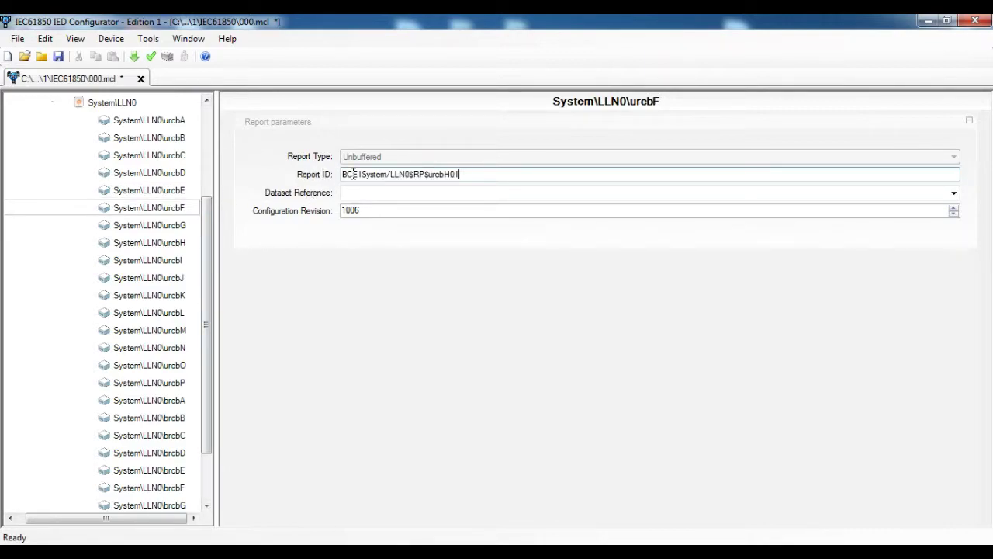
key(BackSpace)
text(F)
click(151, 58)
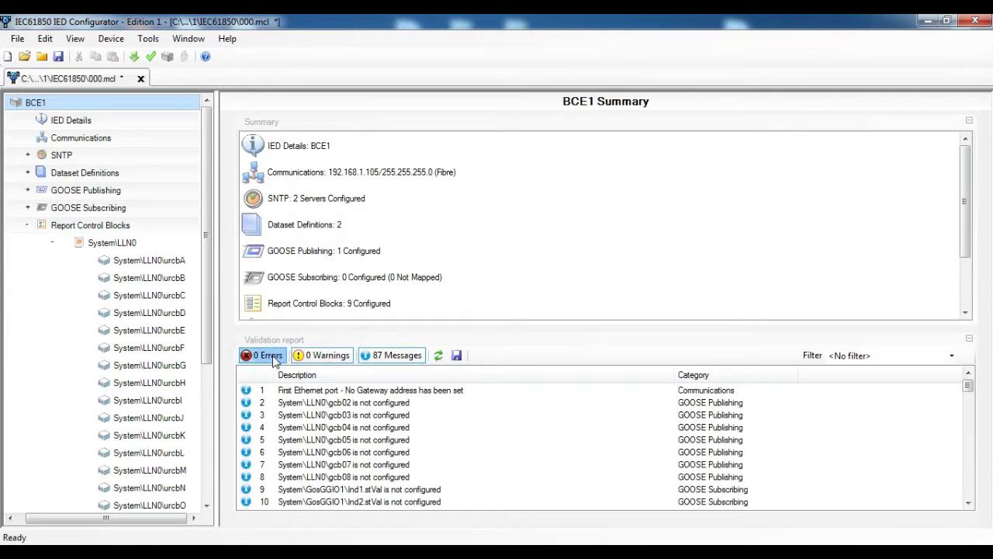
Hide validation messages, save 000.mcl, and view the Report Control Blocks and SNTP summaries.
click(377, 354)
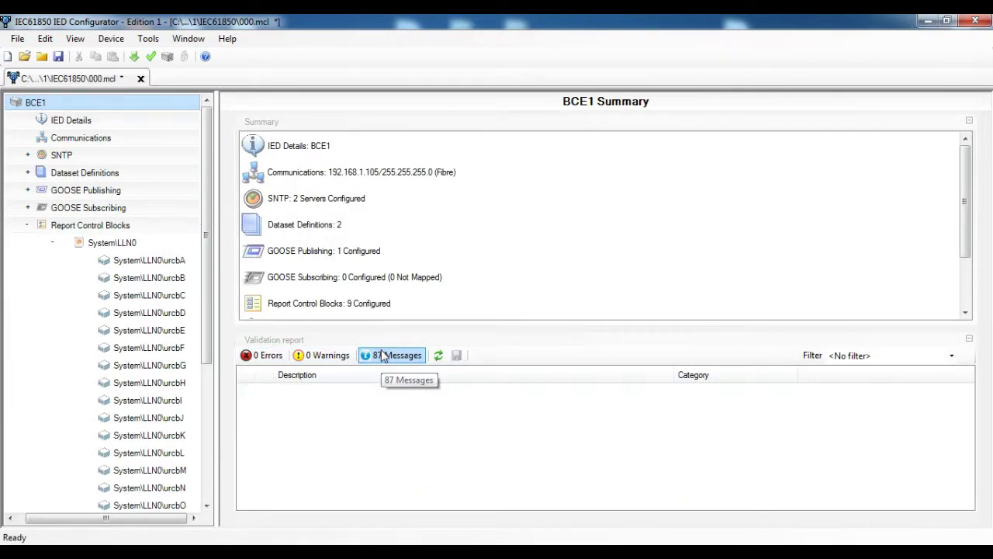
click(58, 57)
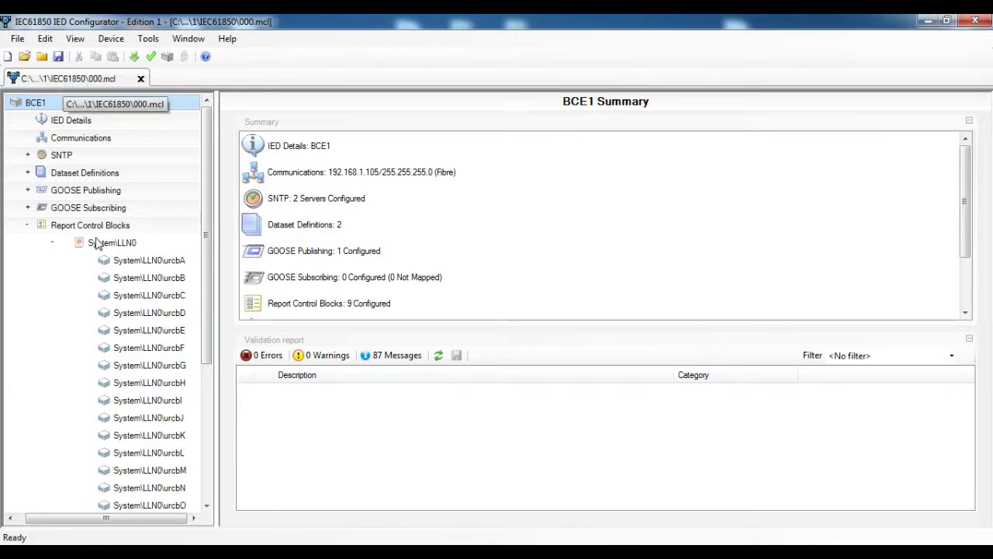
click(28, 227)
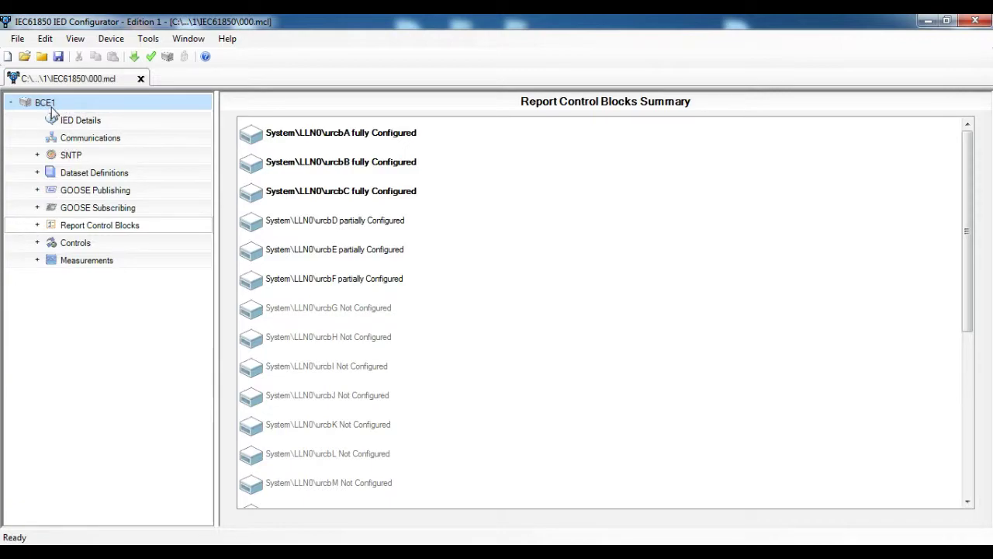
click(17, 39)
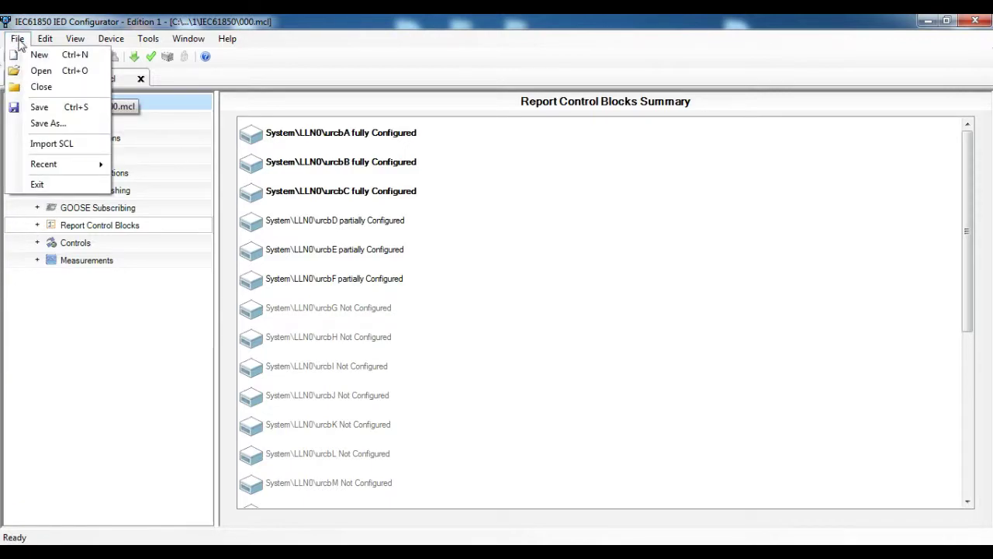
click(195, 162)
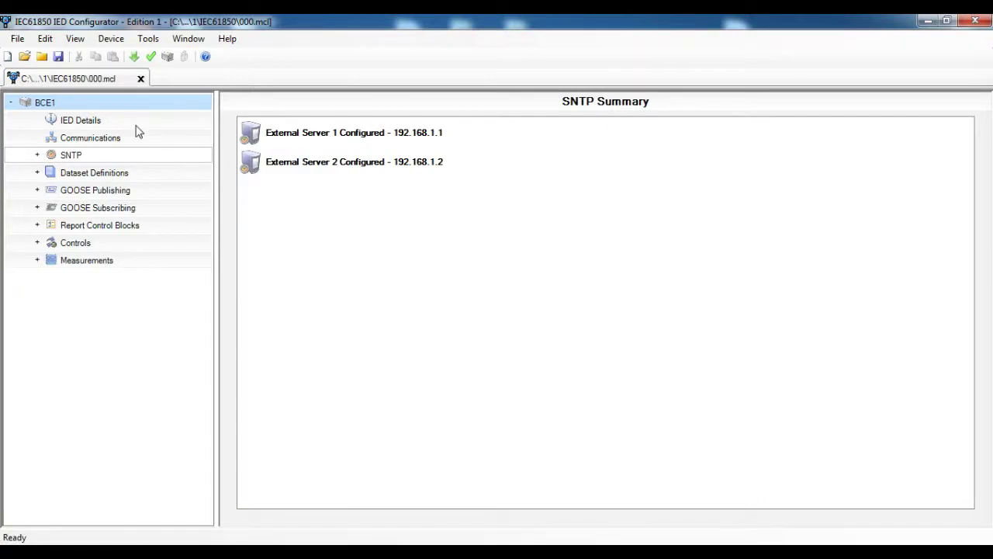
Dismiss the Select Template dialog and open the SCL export dialog with file name 000.CID.
click(120, 40)
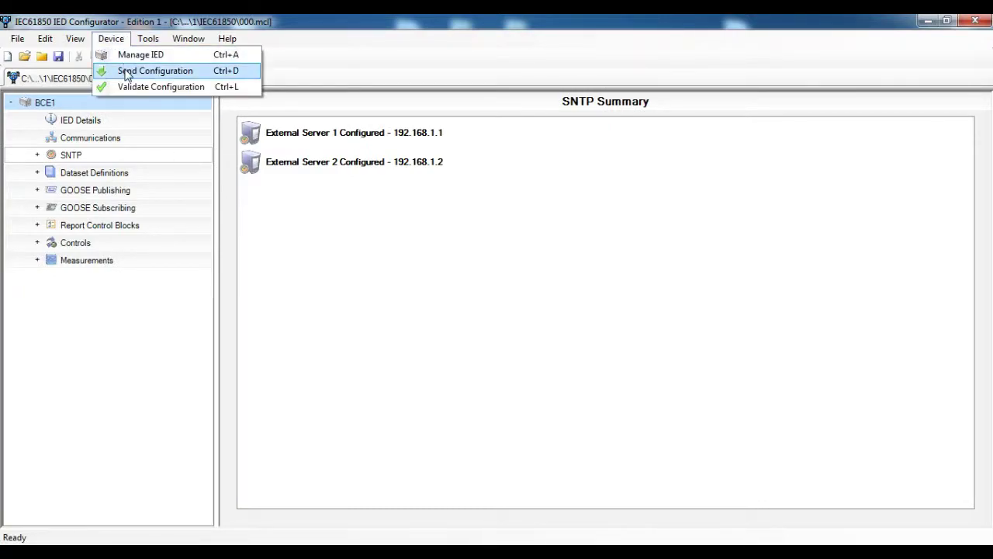
mouse_move(146, 44)
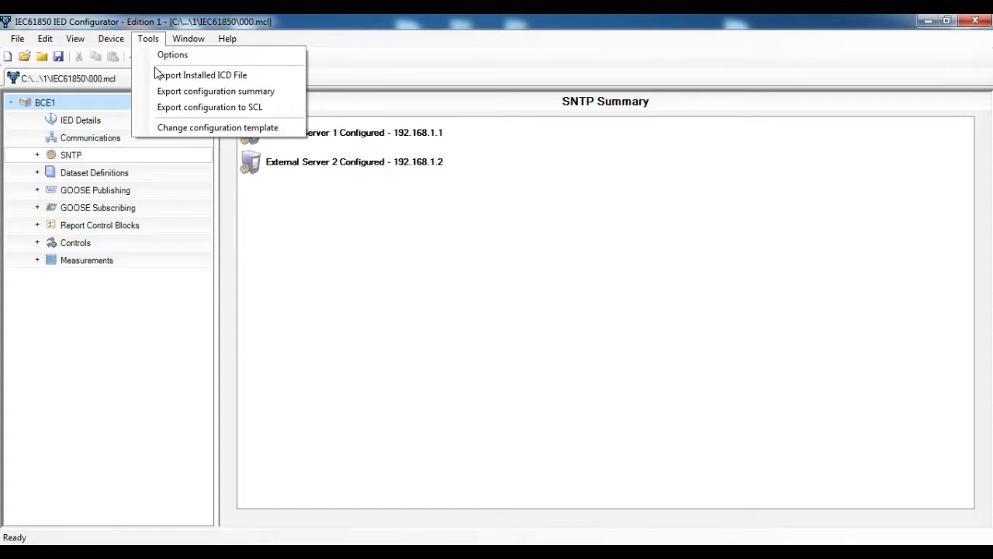
click(172, 76)
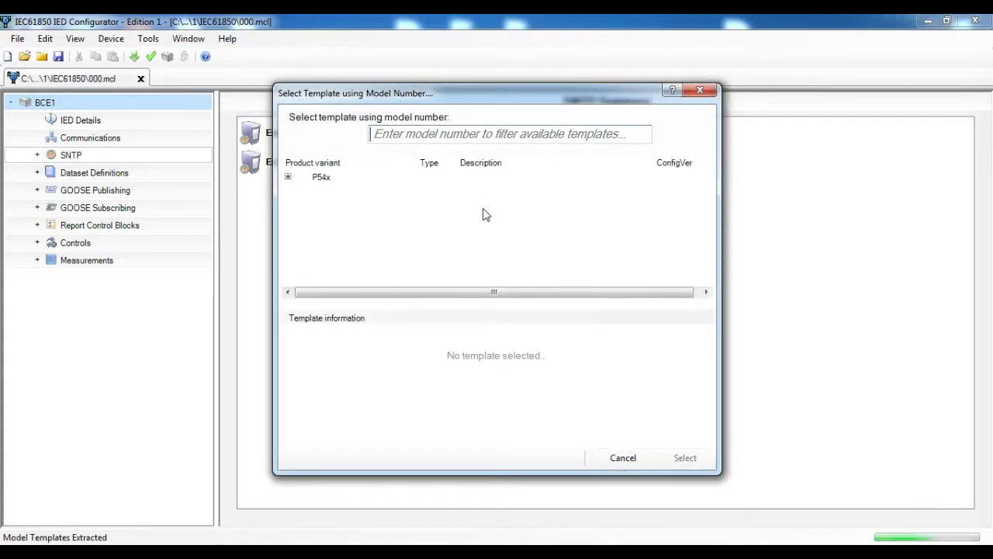
click(699, 90)
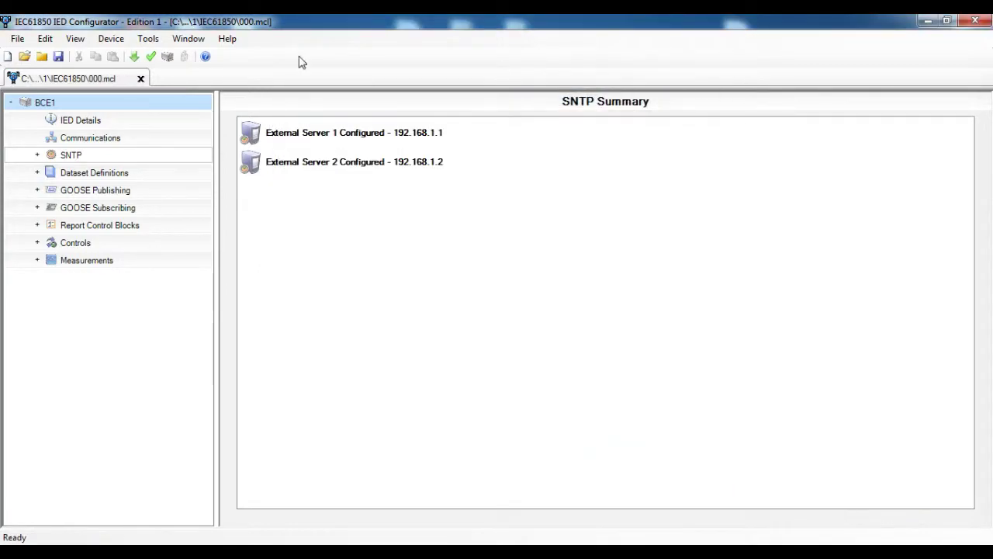
click(149, 39)
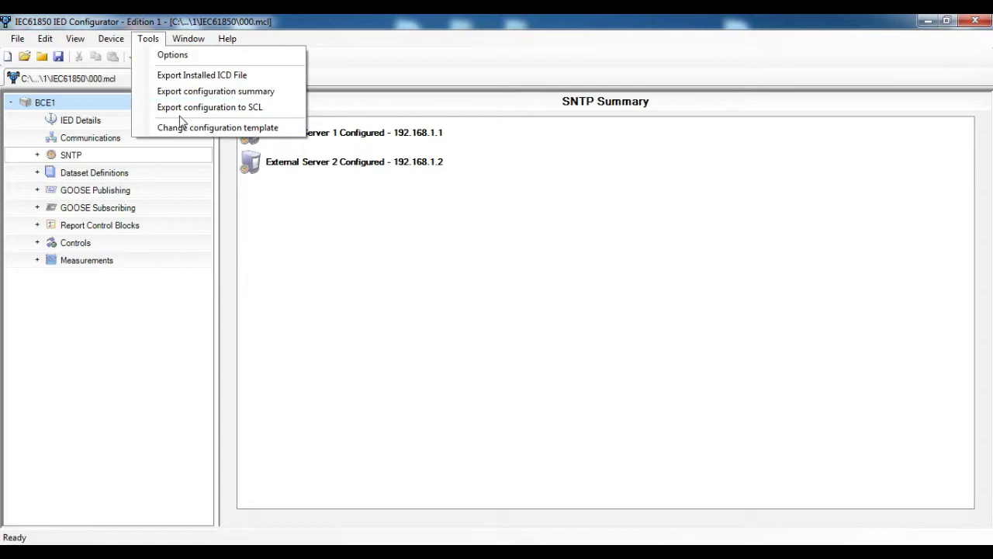
click(184, 115)
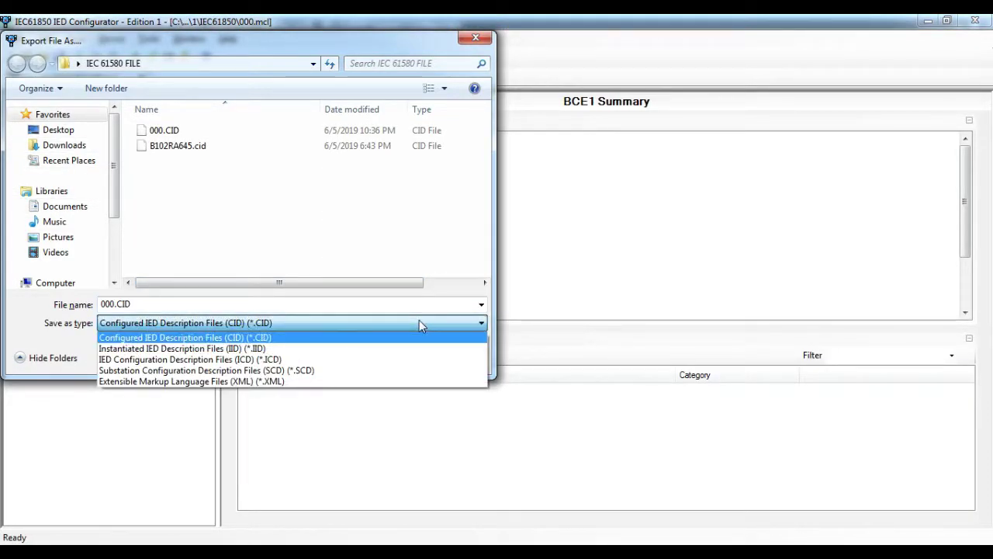
Export the configuration as 000.ICD with the ICD file type into the IEC 61580 FILE folder.
click(393, 360)
click(391, 360)
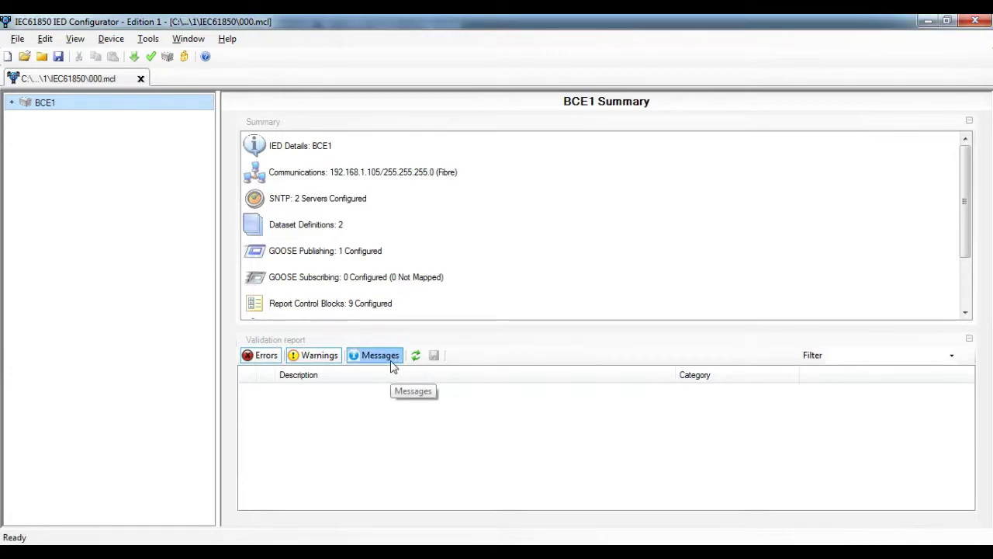
Minimize IED Configurator and MiCOM S1 Studio, then launch DIGSI V4.91 showing project 'new testing'.
click(318, 198)
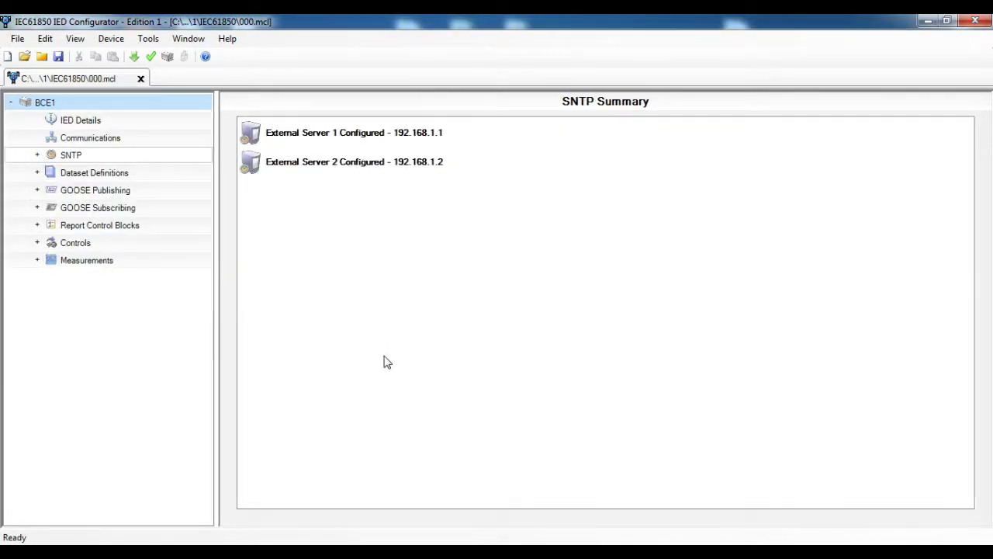
click(925, 24)
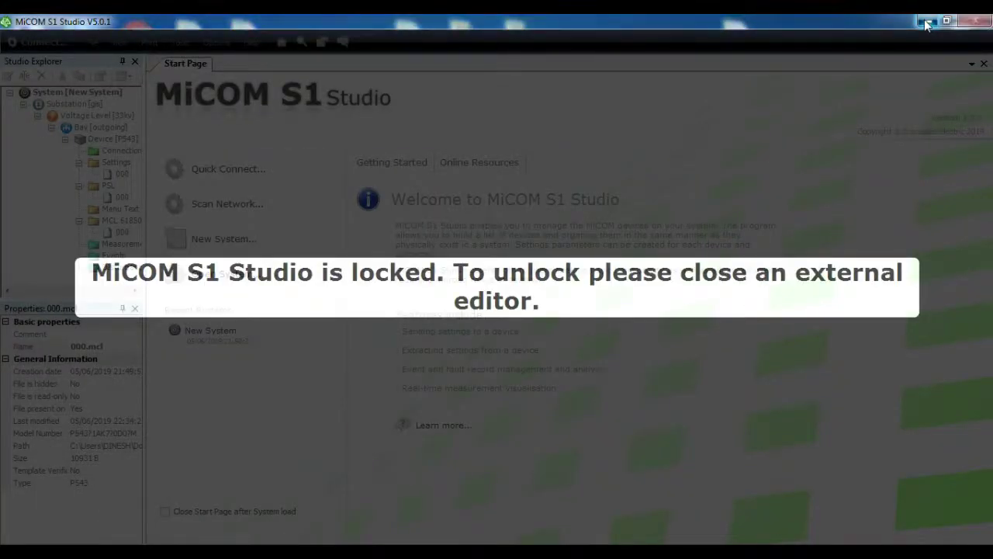
click(926, 24)
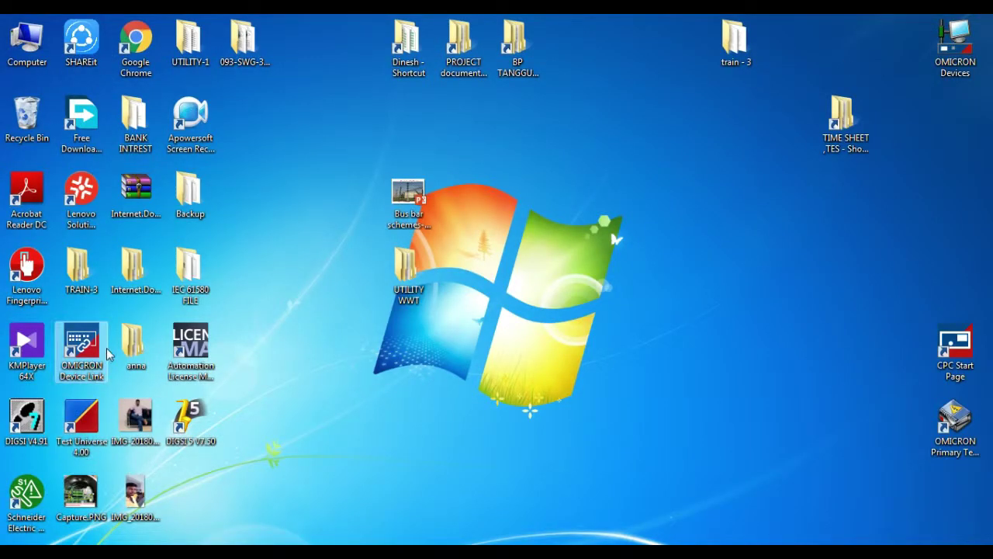
double_click(28, 415)
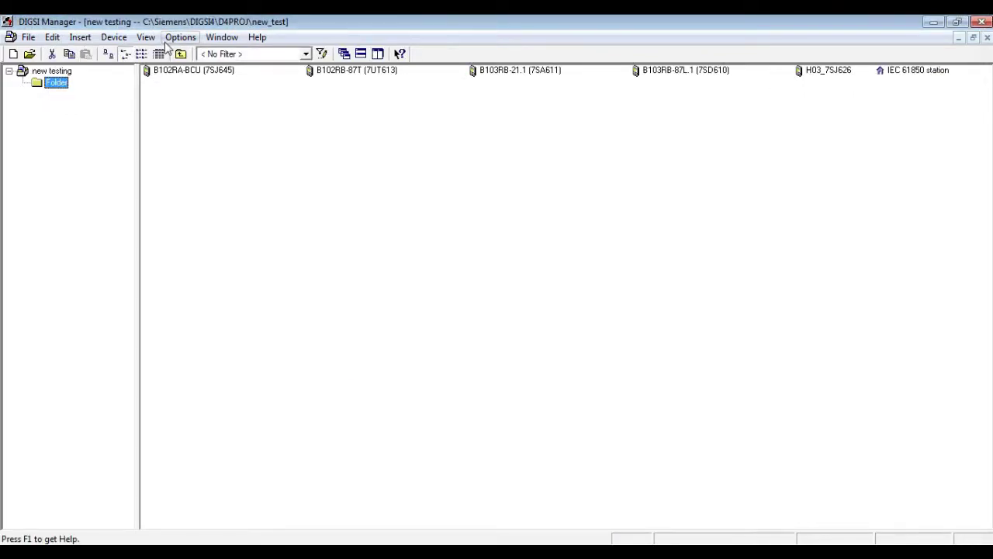
Open B102RA-BCU (7SJ645) offline, maximize its window and expand the Settings functions list.
double_click(210, 71)
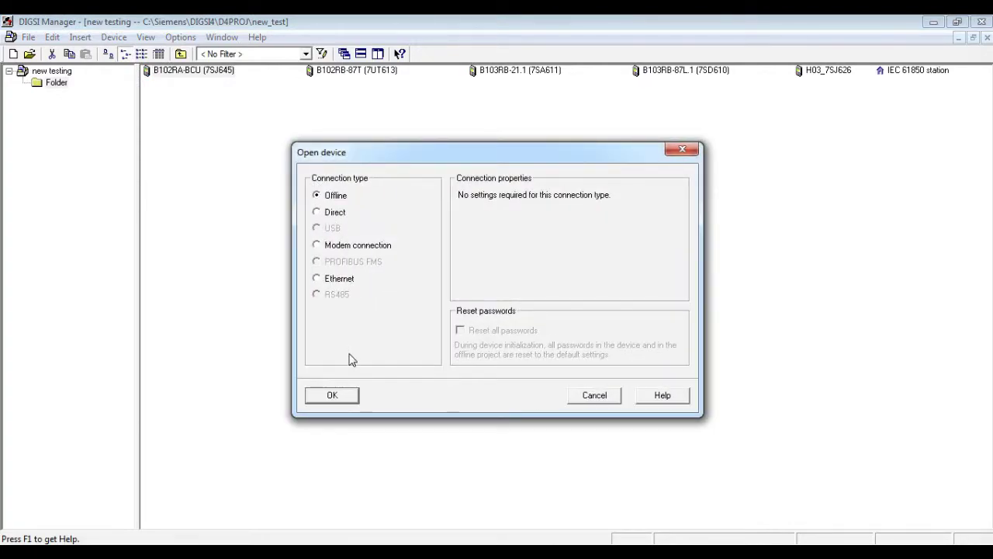
click(343, 393)
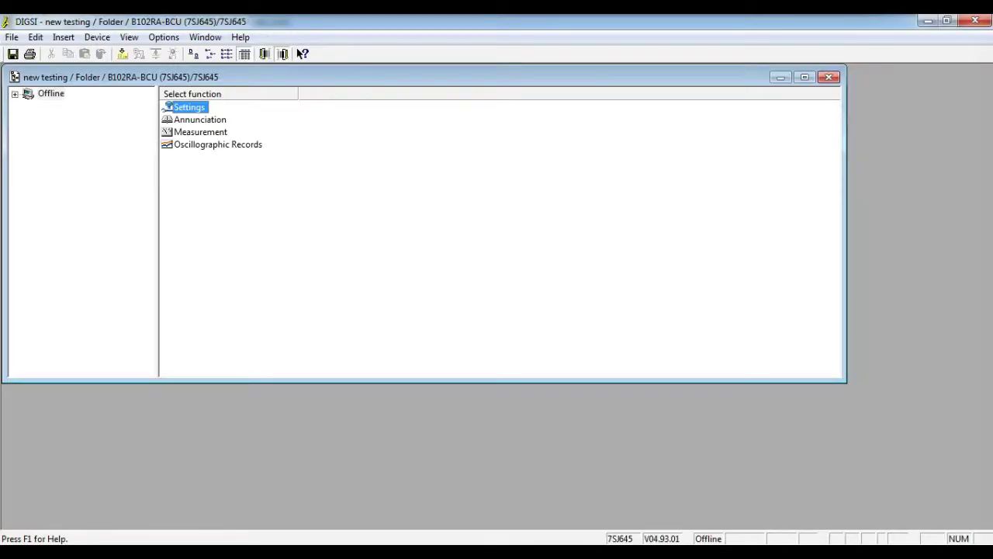
double_click(396, 80)
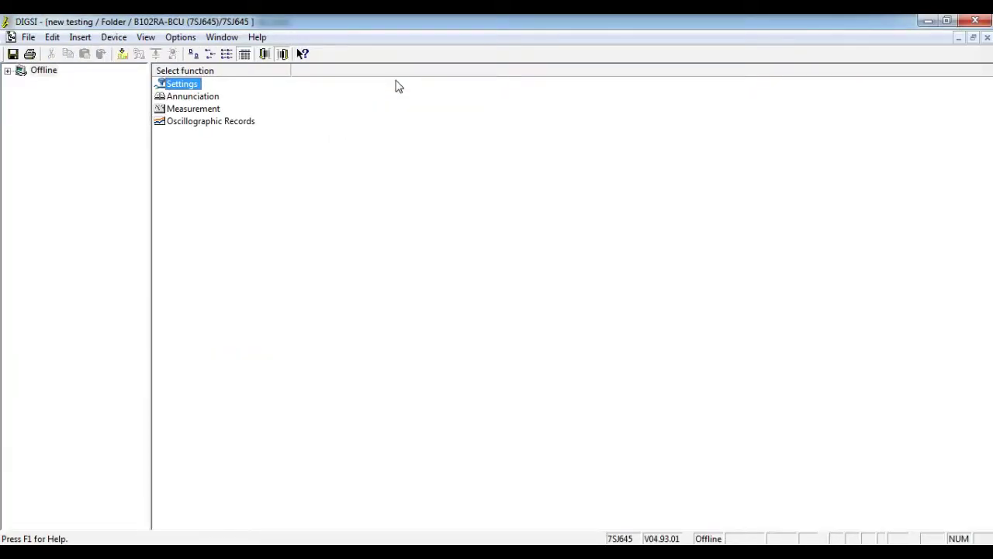
double_click(202, 87)
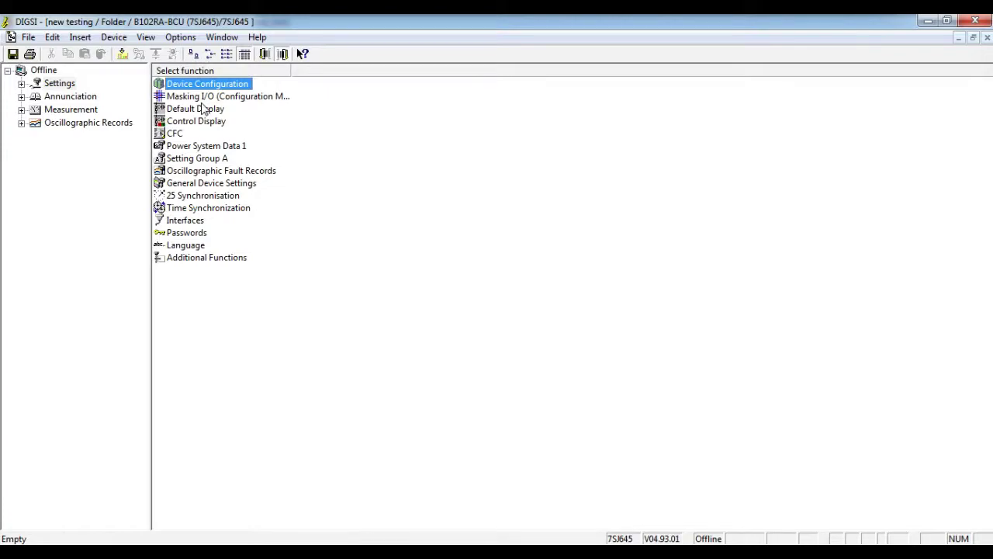
click(208, 107)
Open the Masking I/O matrix and insert a new User-def. group below GIGO.
double_click(208, 97)
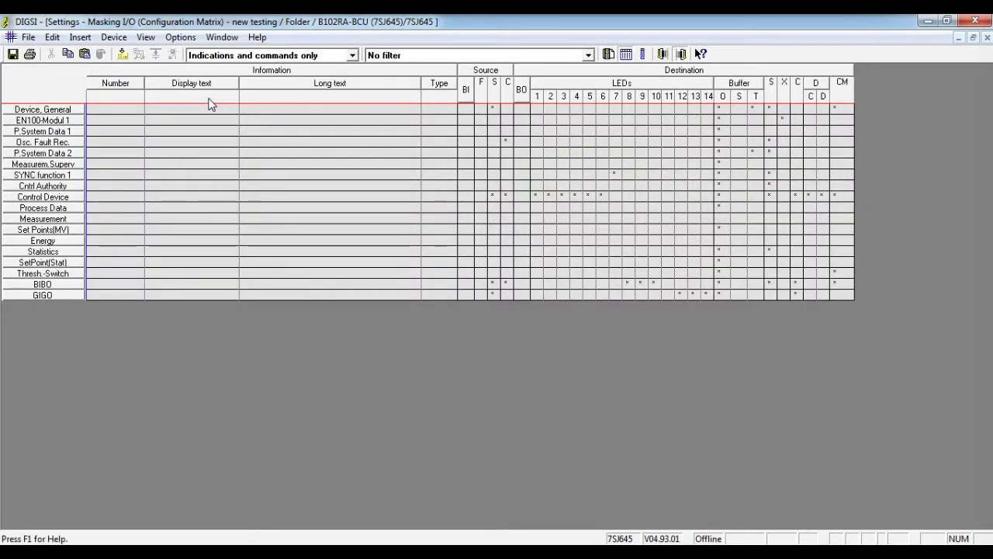
right_click(77, 299)
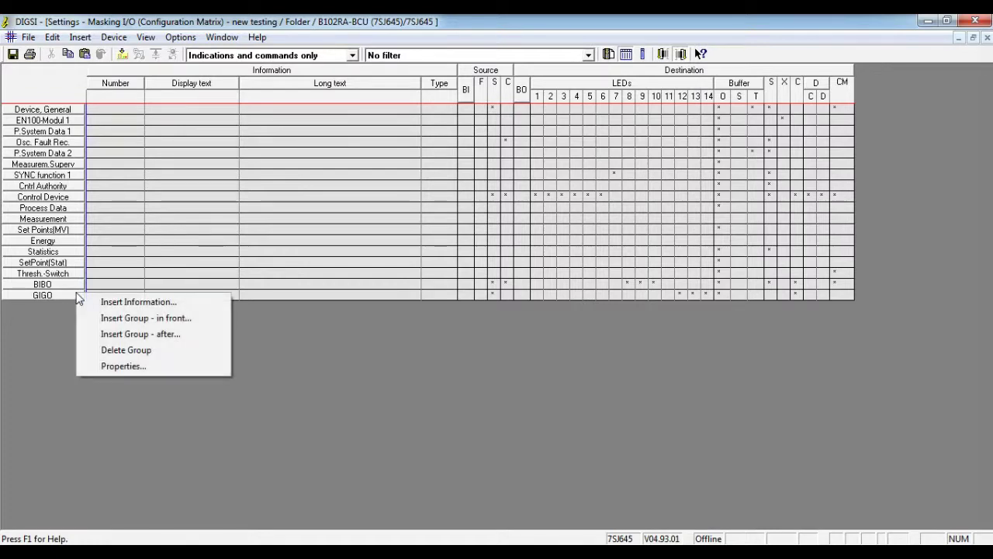
click(100, 303)
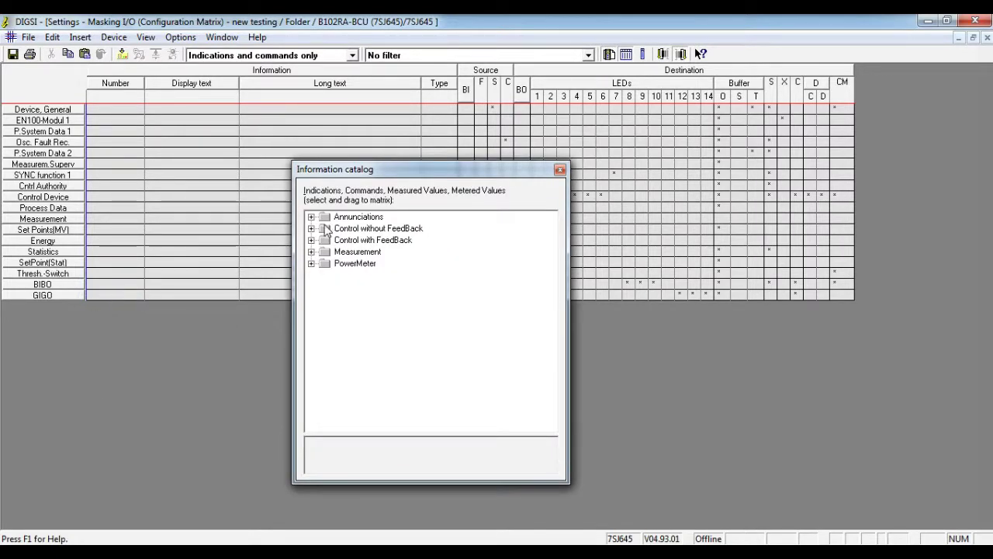
click(559, 169)
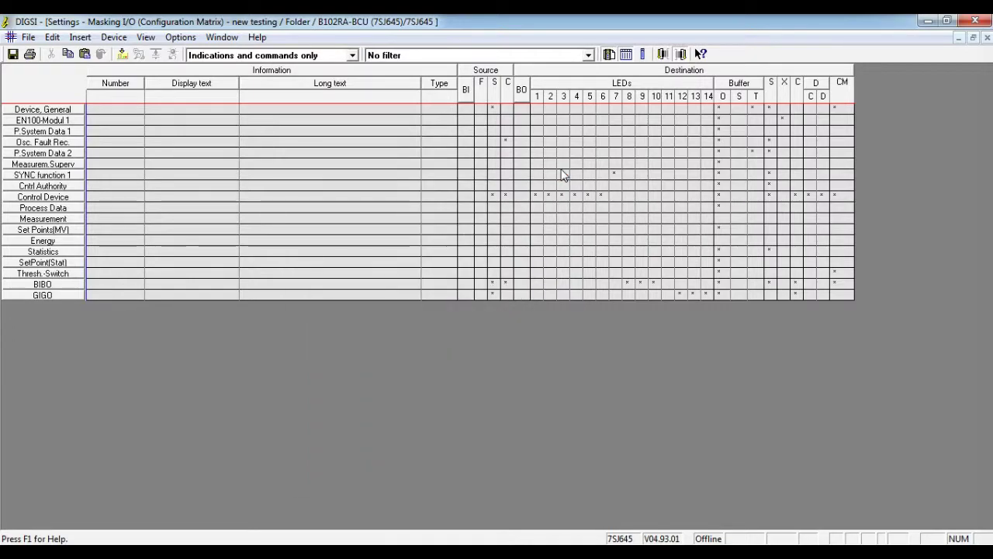
right_click(65, 294)
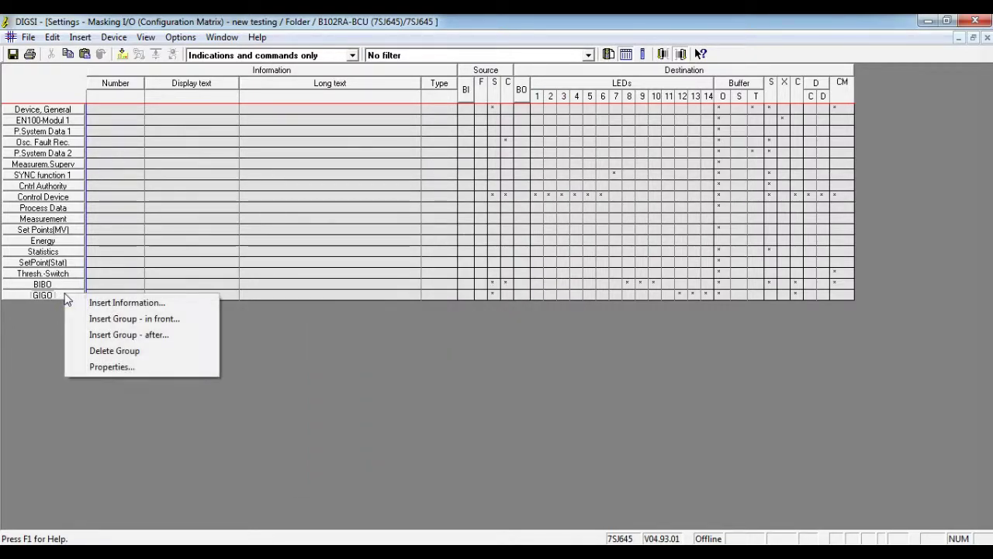
click(96, 335)
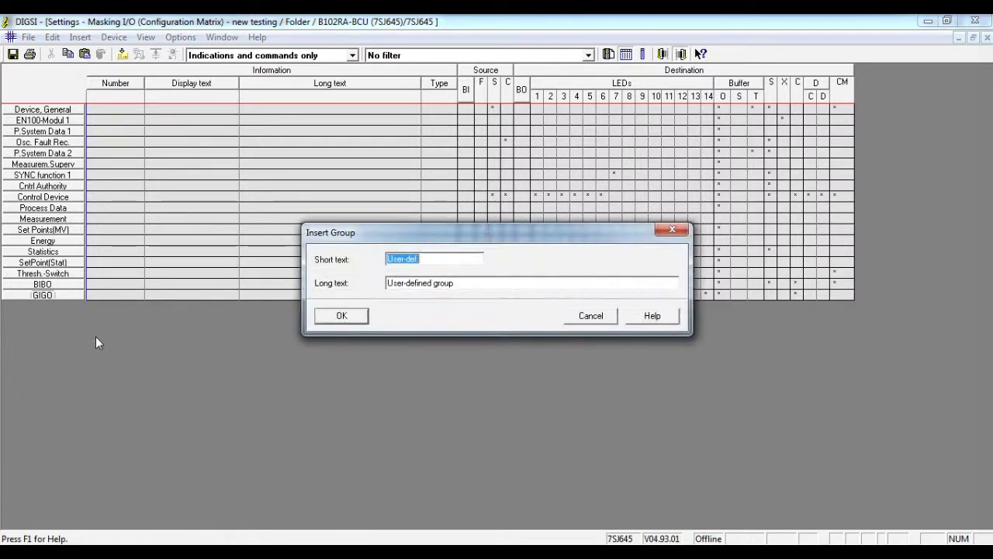
click(345, 315)
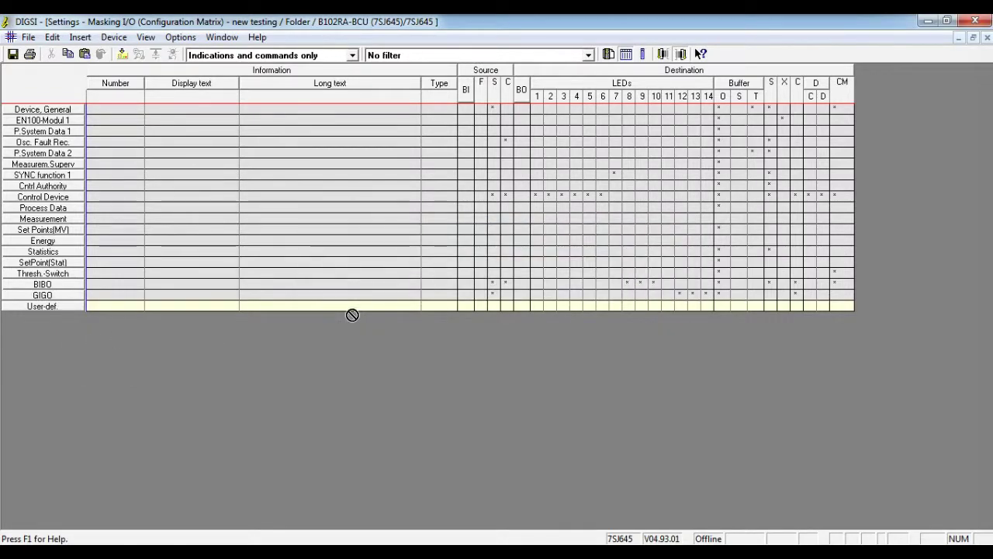
Add two external single point ON/OFF (ExSP) indications to the User-def. group.
right_click(172, 308)
click(204, 315)
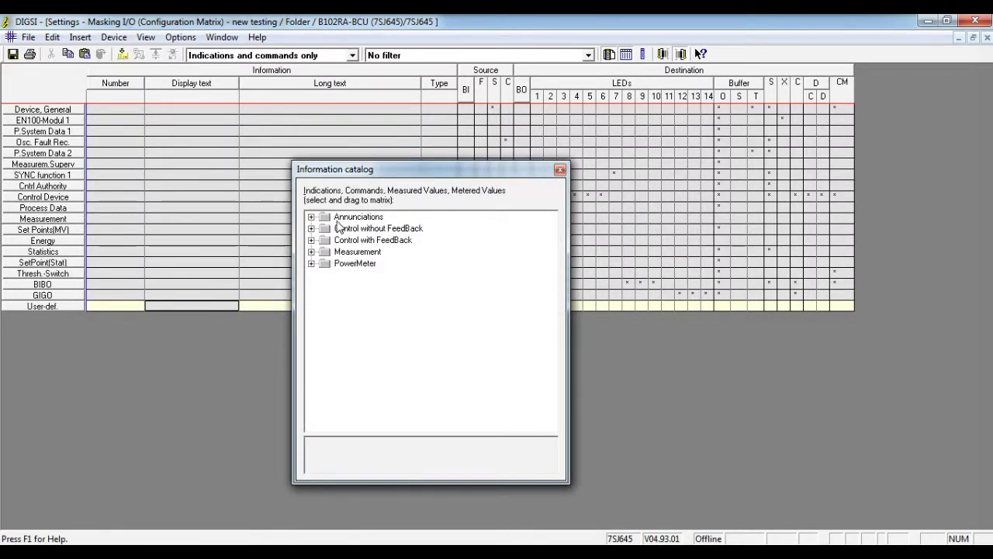
click(311, 216)
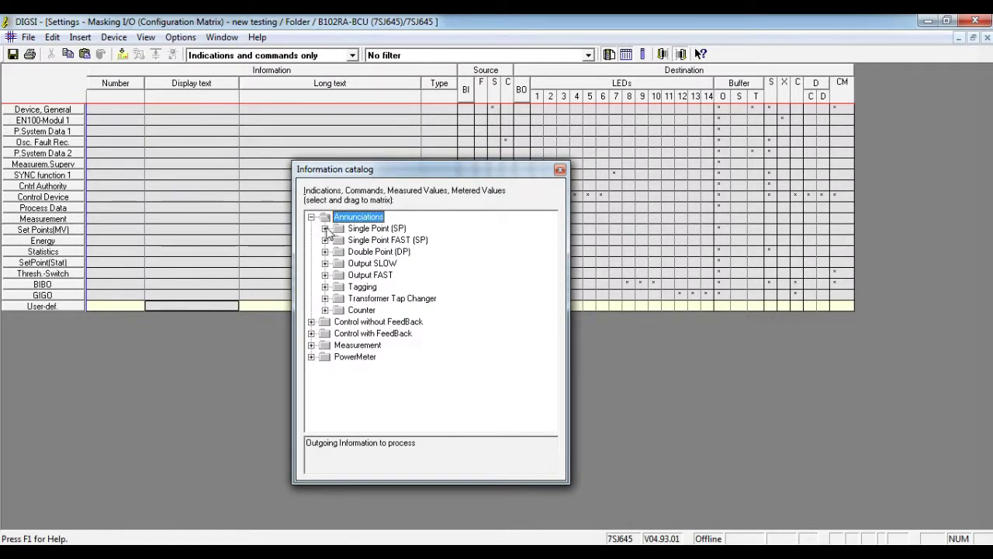
click(325, 229)
drag(439, 266, 144, 311)
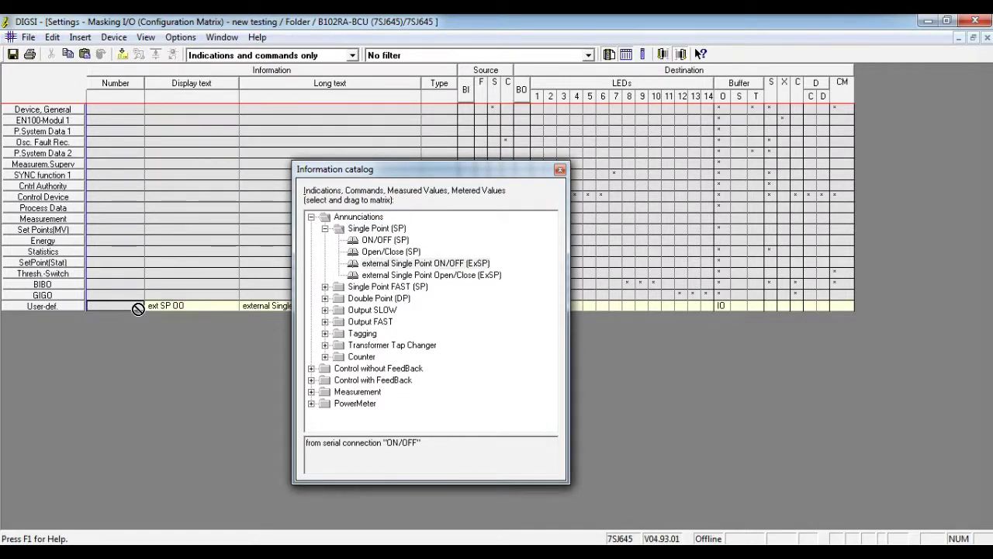
drag(381, 265, 241, 314)
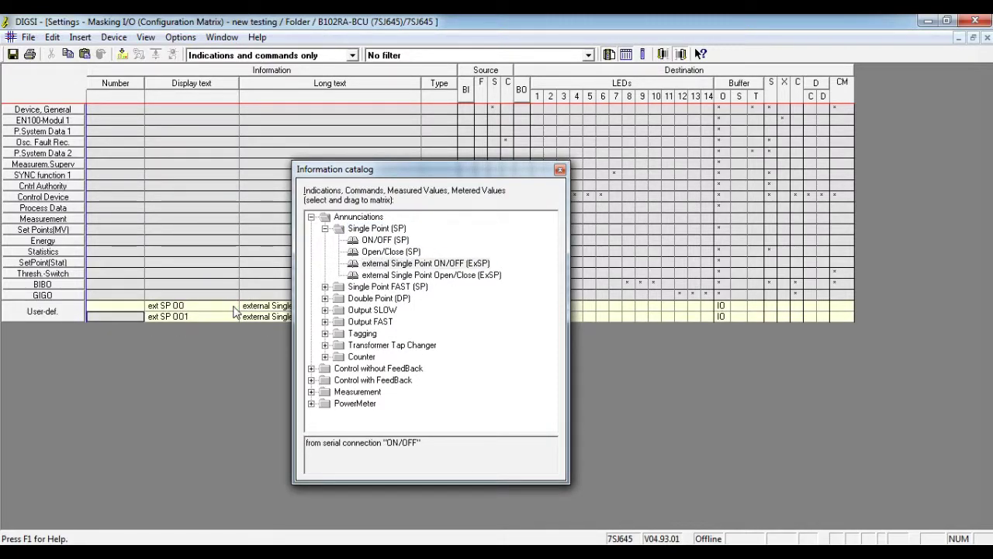
click(560, 169)
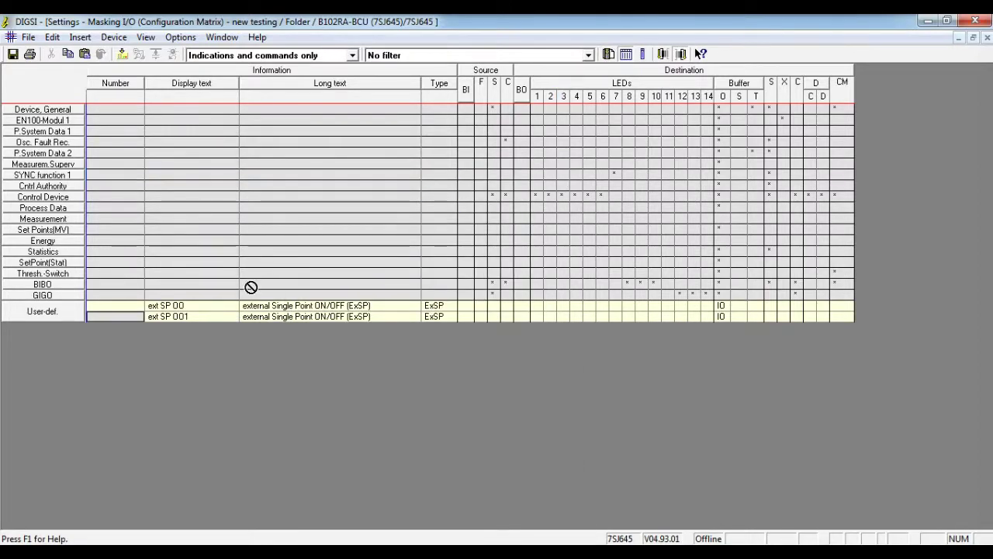
double_click(218, 305)
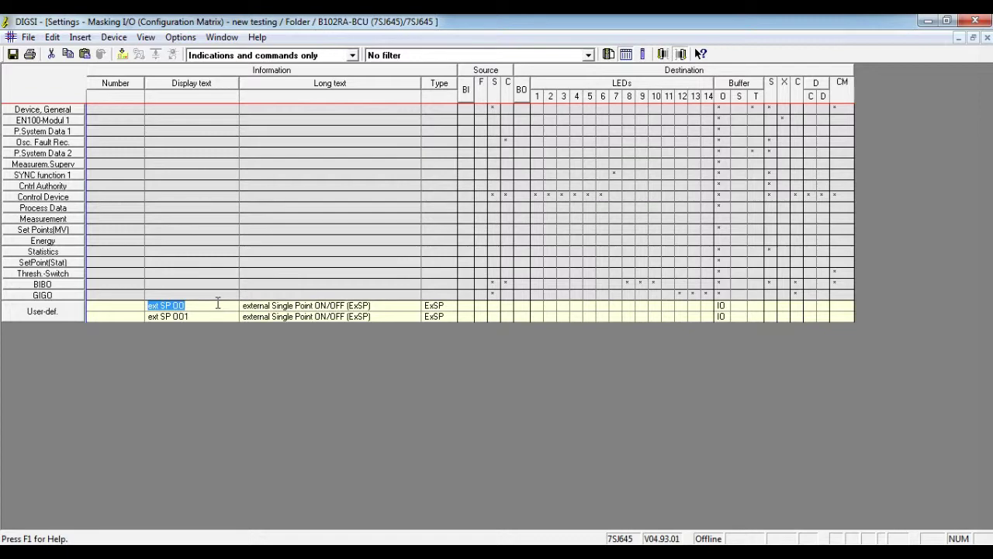
Name the two indications' display texts Q87 and Q86.
text(Q89)
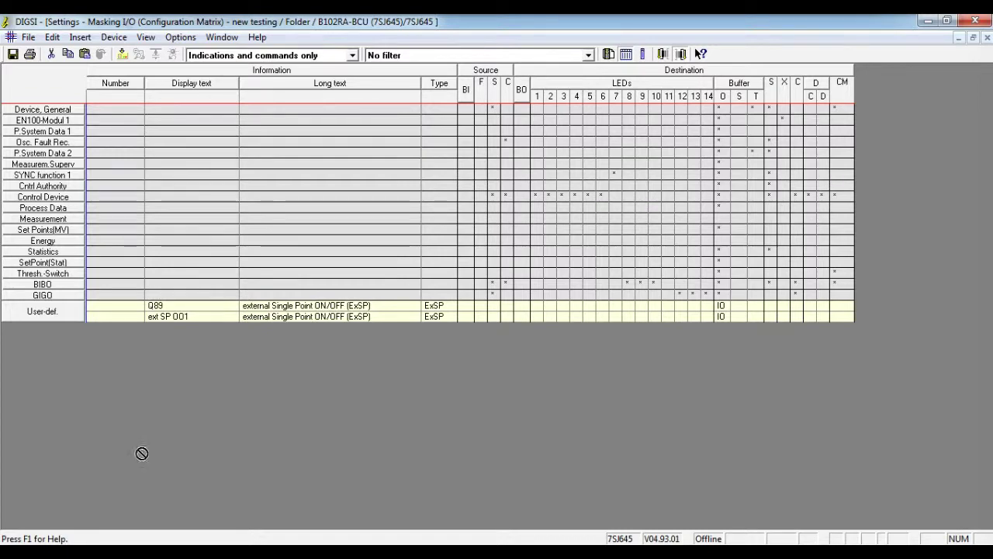
key(Return)
click(191, 306)
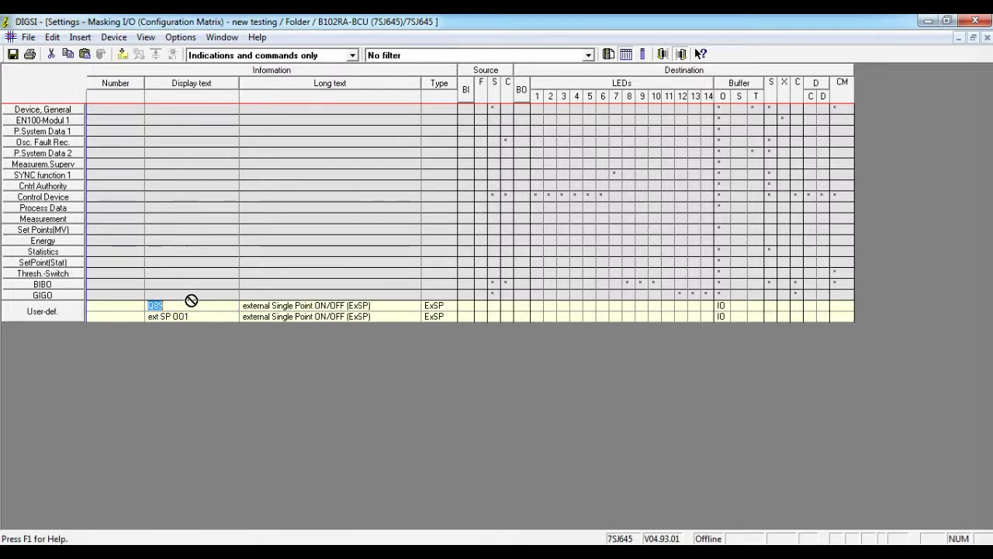
click(192, 305)
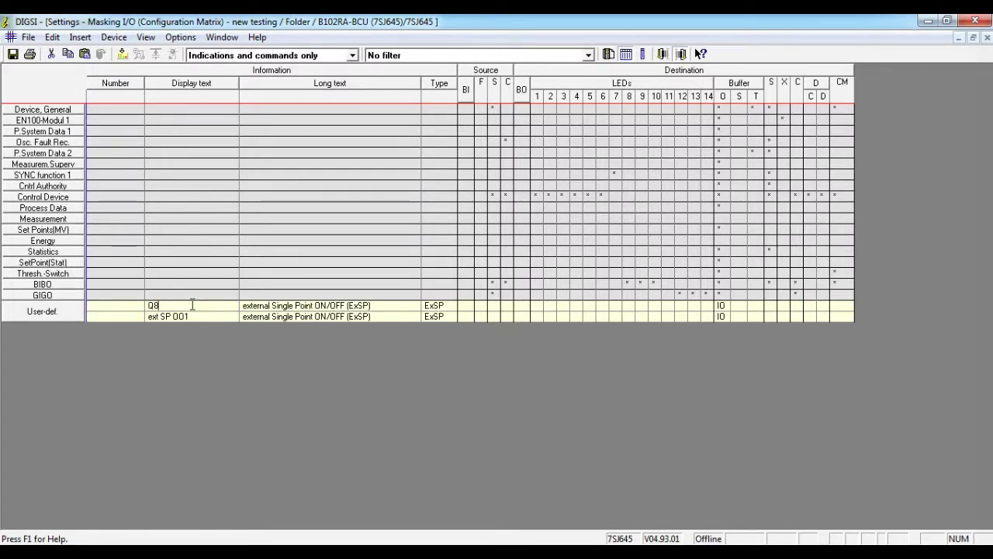
click(196, 318)
text(Q8)
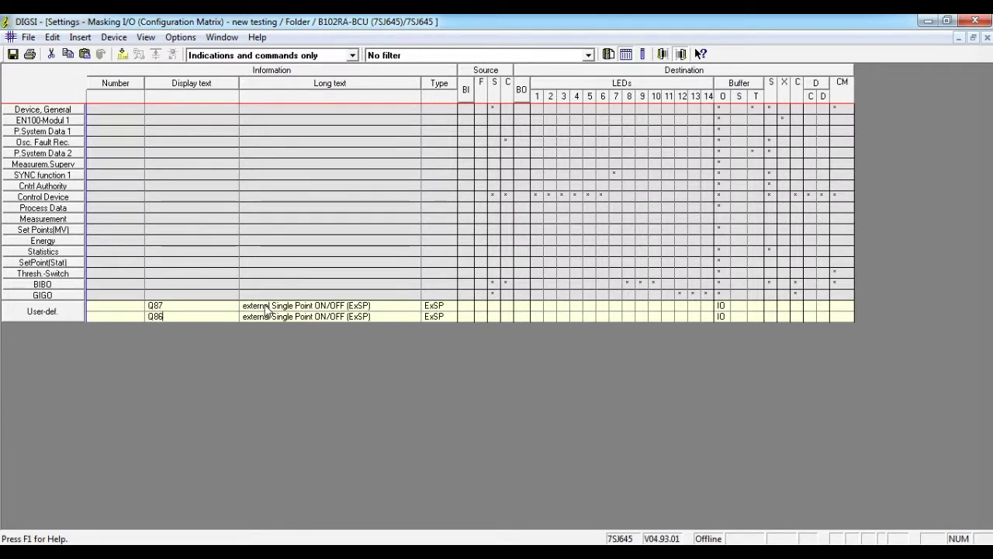
Set their long texts to 'Q87 open' and 'Q86 open'.
double_click(265, 306)
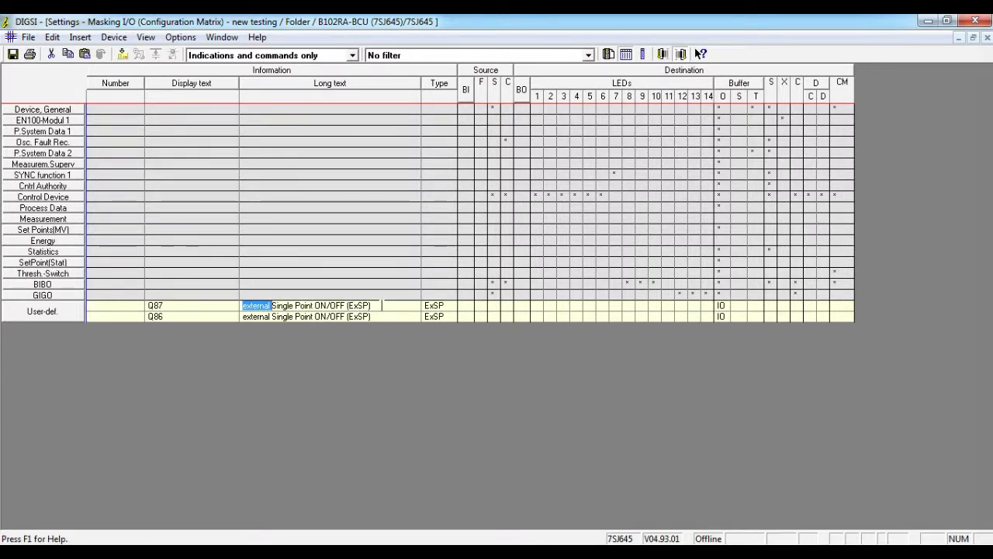
shift+click(380, 306)
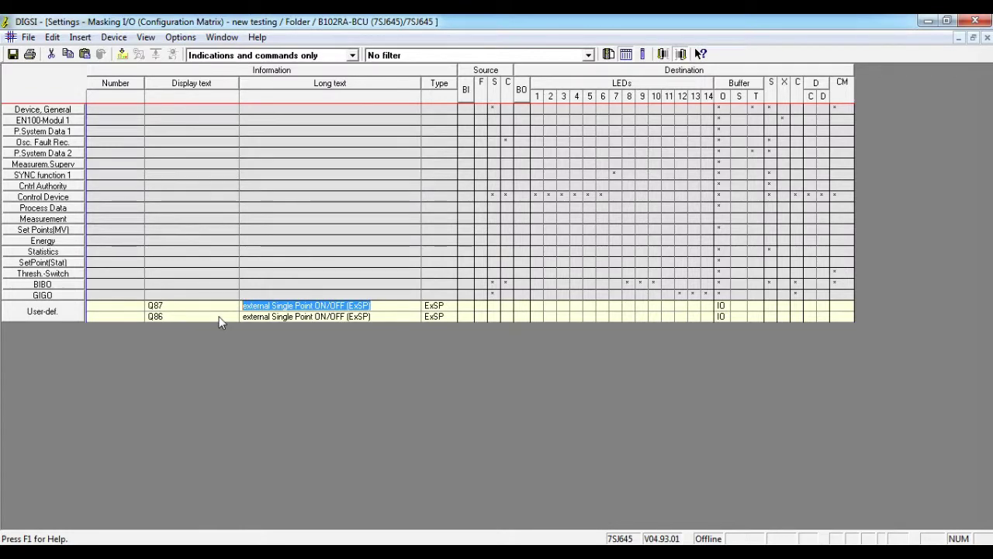
text(Q87)
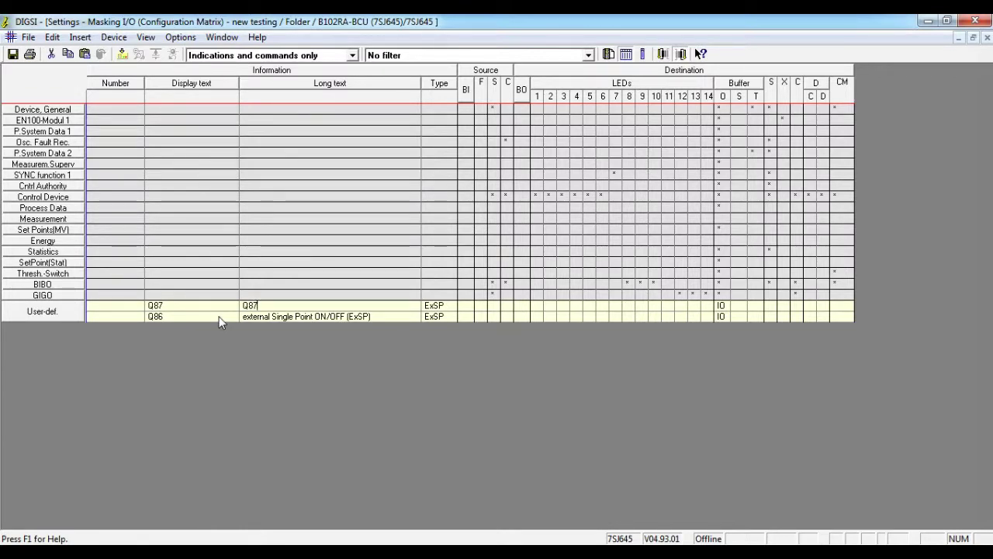
text( open)
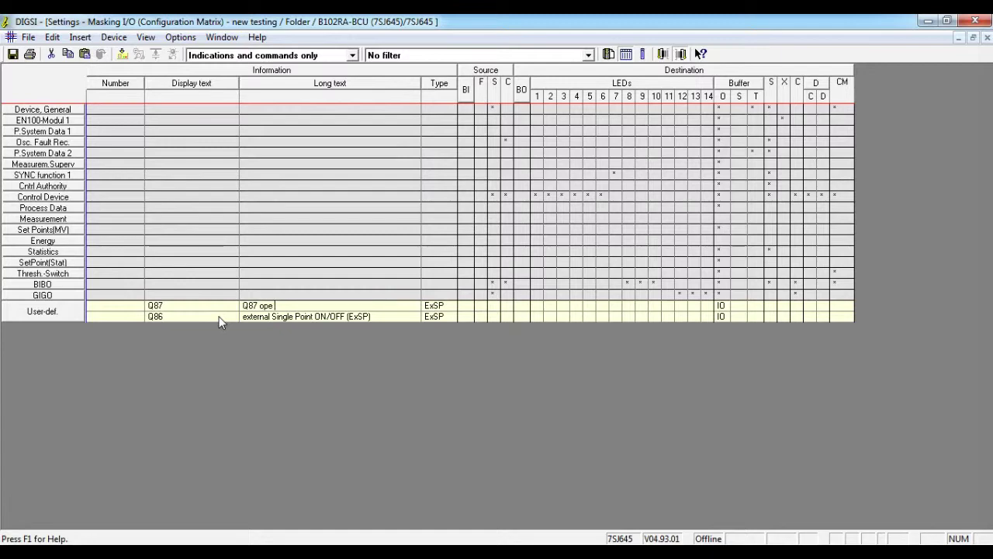
click(270, 314)
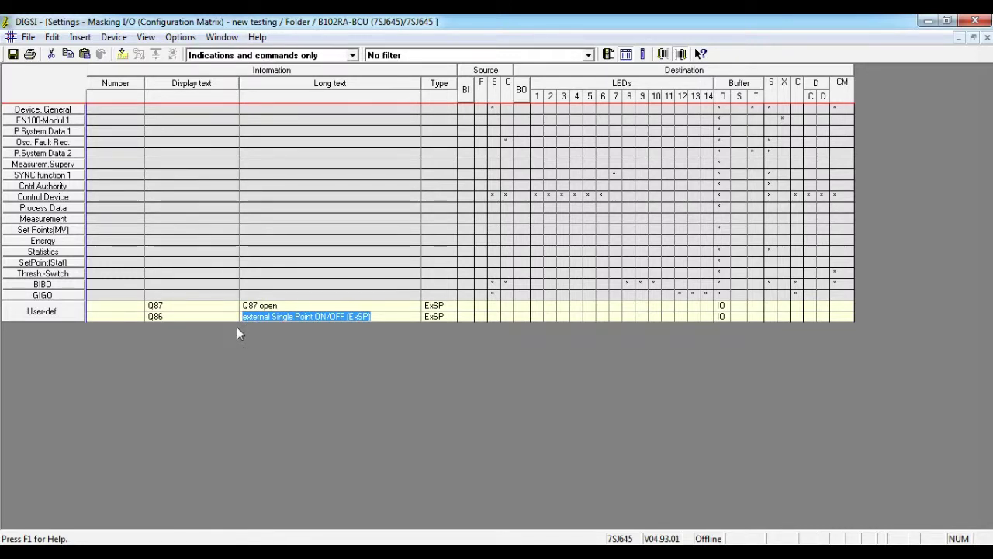
text(Q)
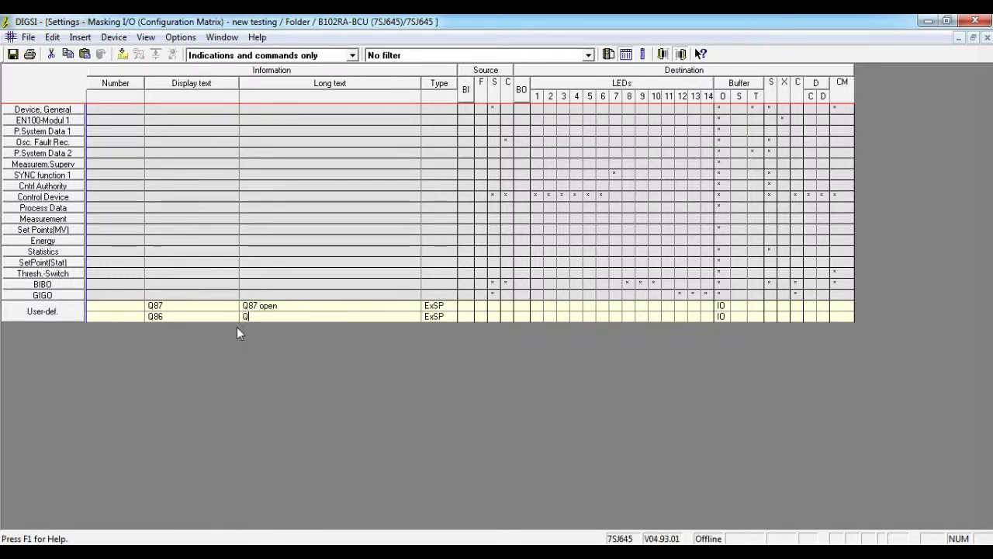
text(86 open)
key(Return)
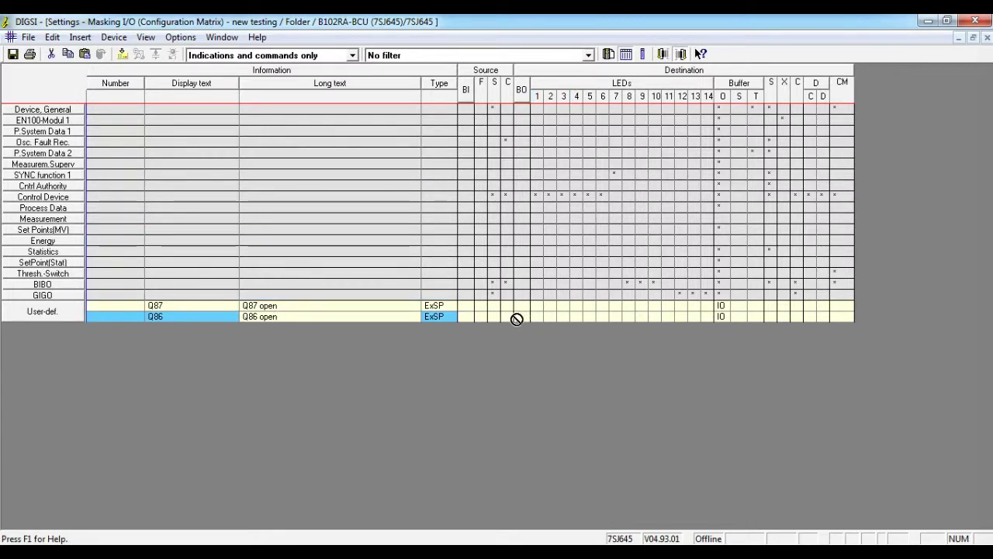
Source Q87 from the system interface, mapped to GGIO 10 and SPCSO 1.
drag(517, 319, 551, 347)
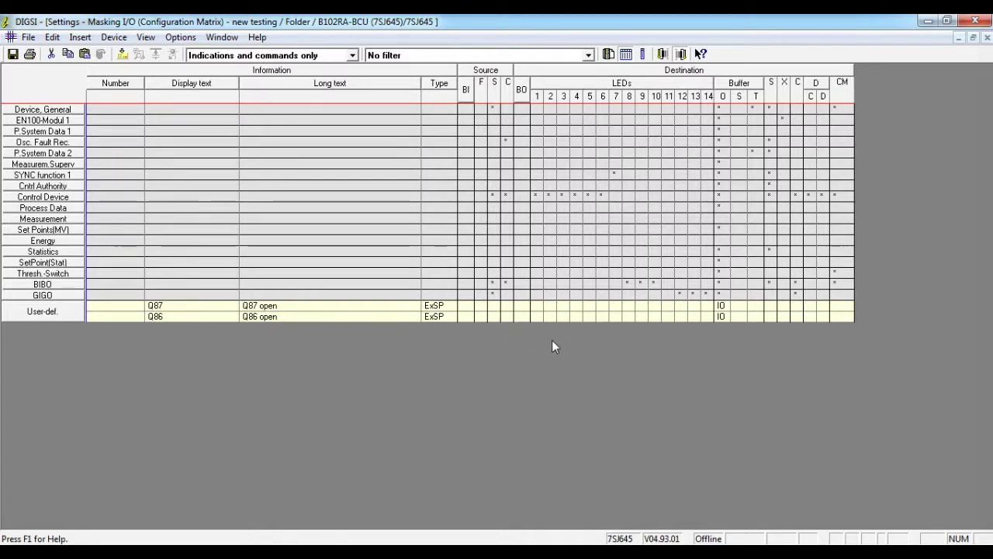
click(495, 308)
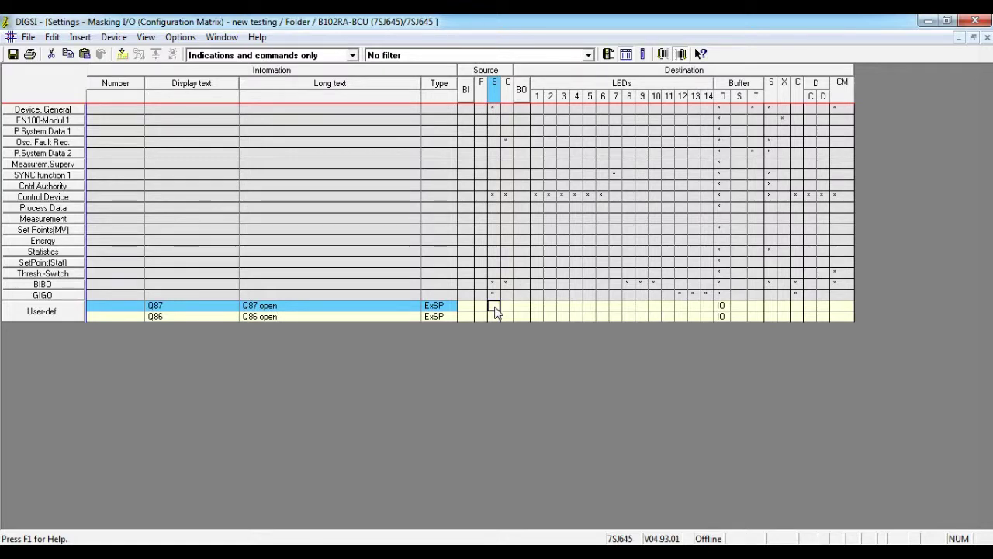
right_click(495, 308)
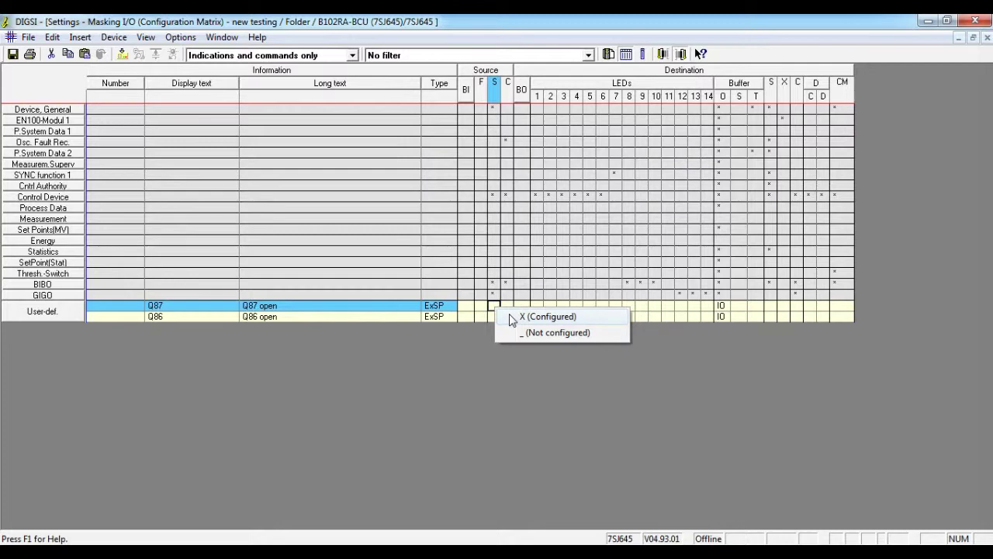
click(513, 318)
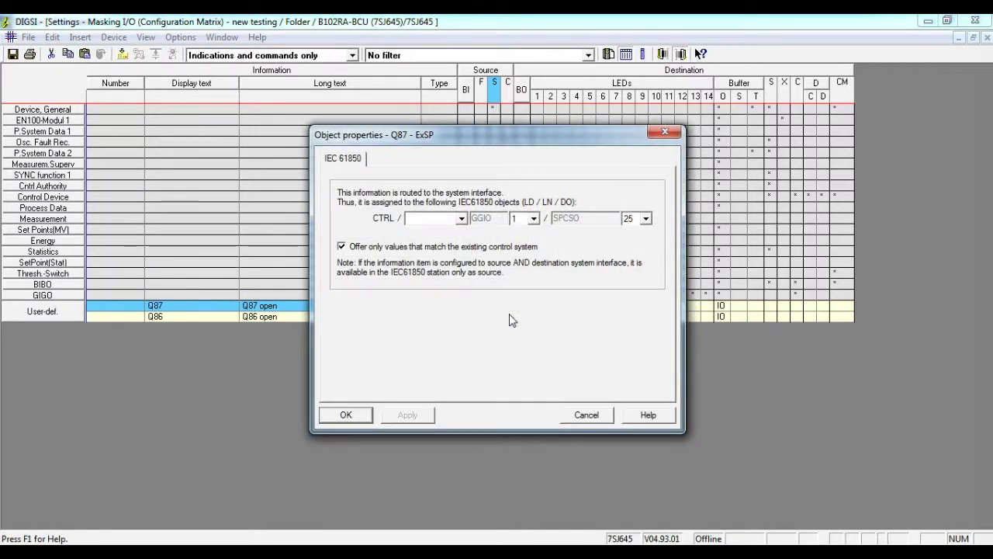
click(533, 220)
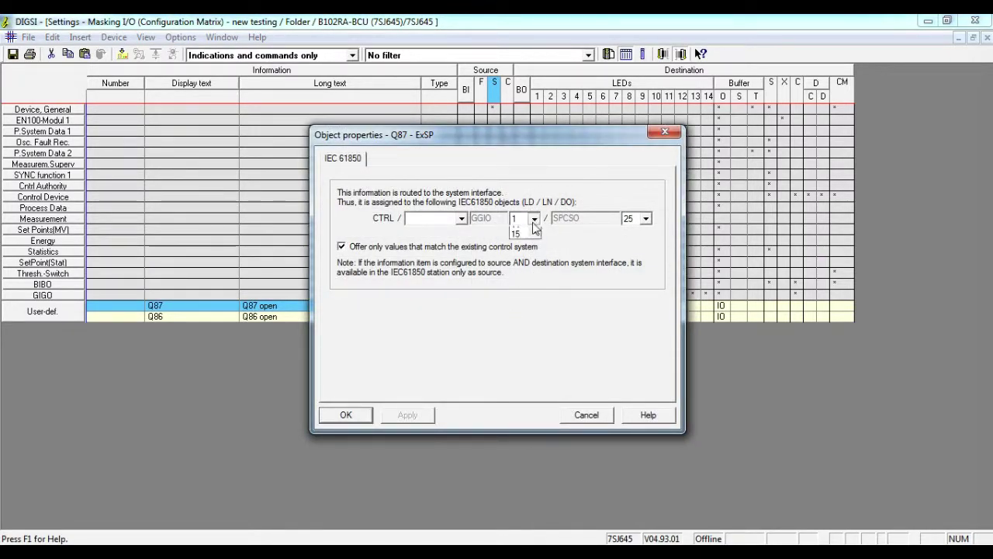
click(534, 220)
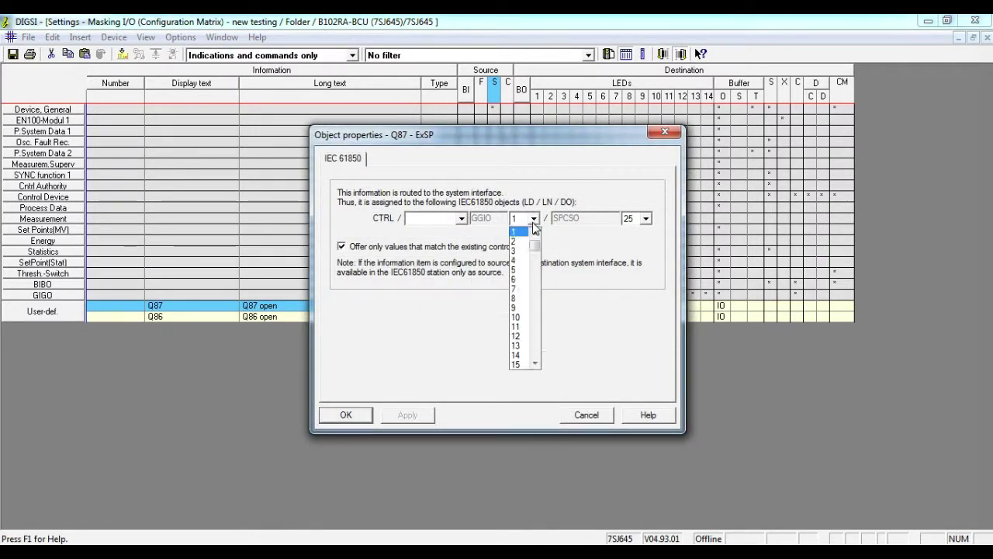
click(524, 317)
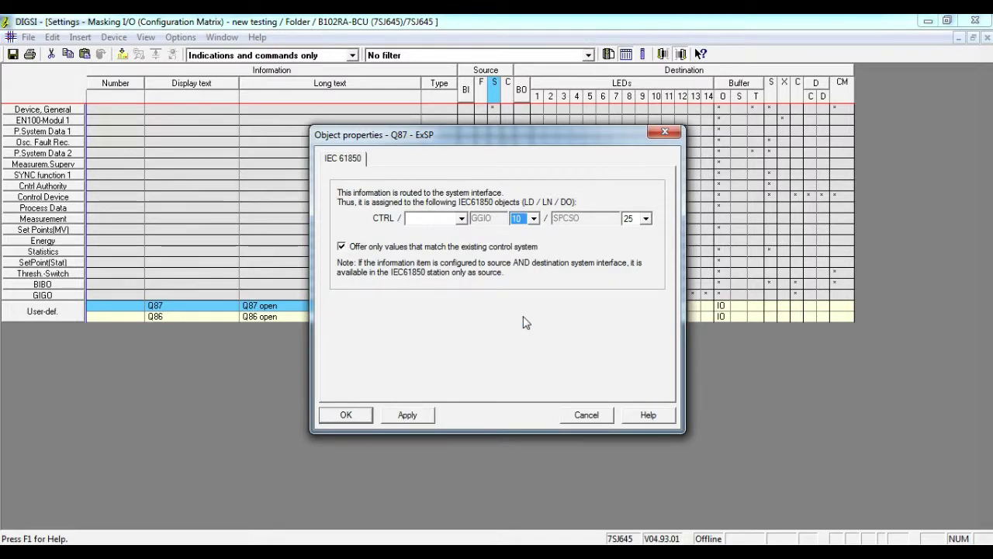
click(645, 218)
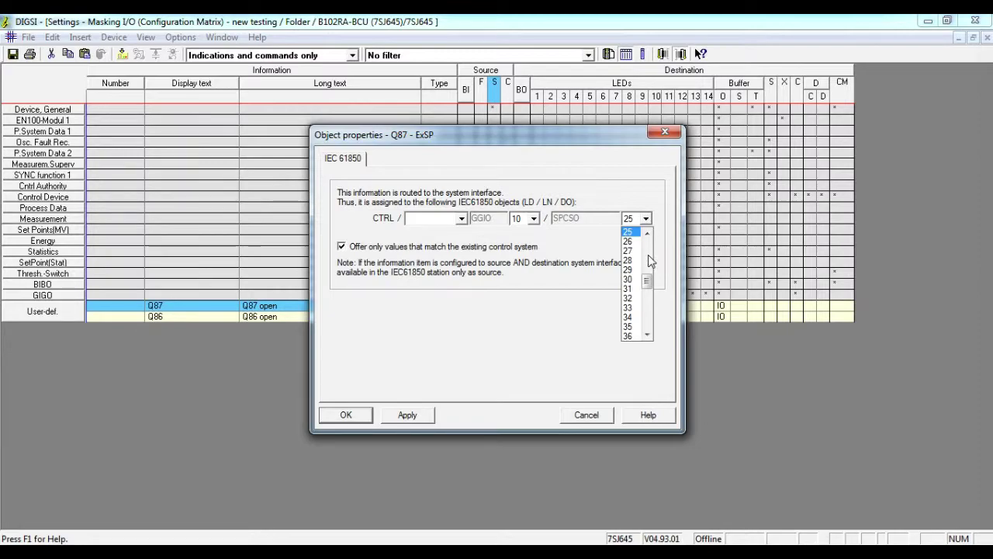
click(648, 255)
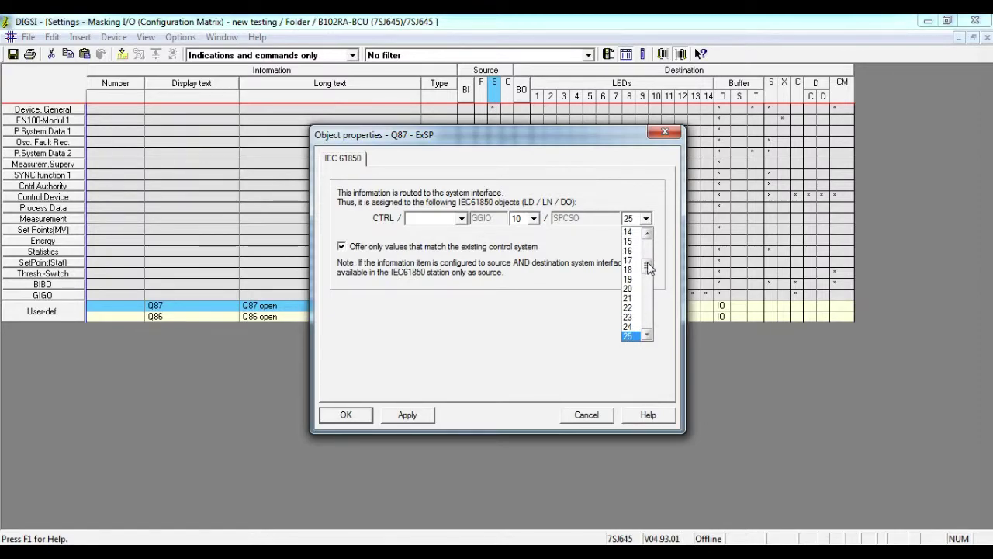
drag(649, 270, 649, 241)
click(632, 233)
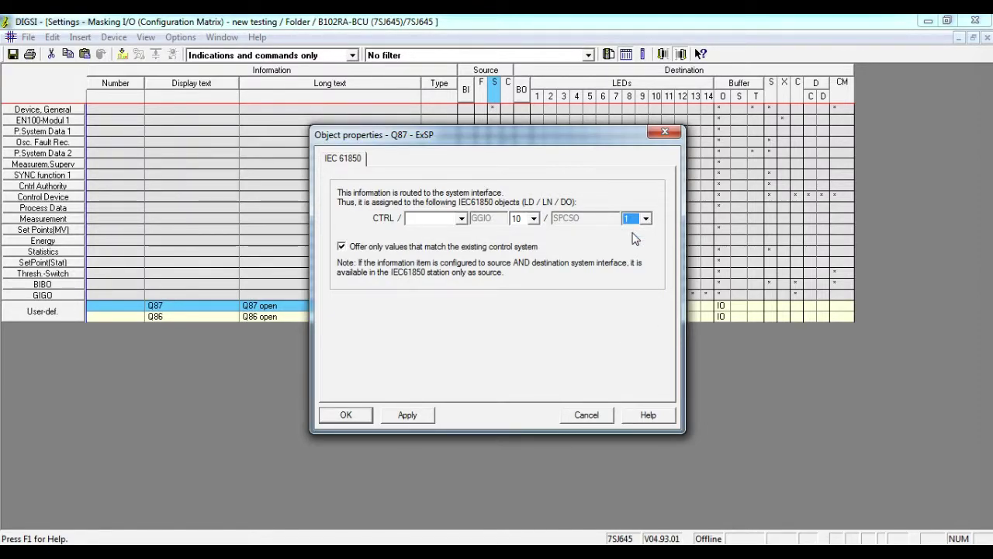
click(408, 417)
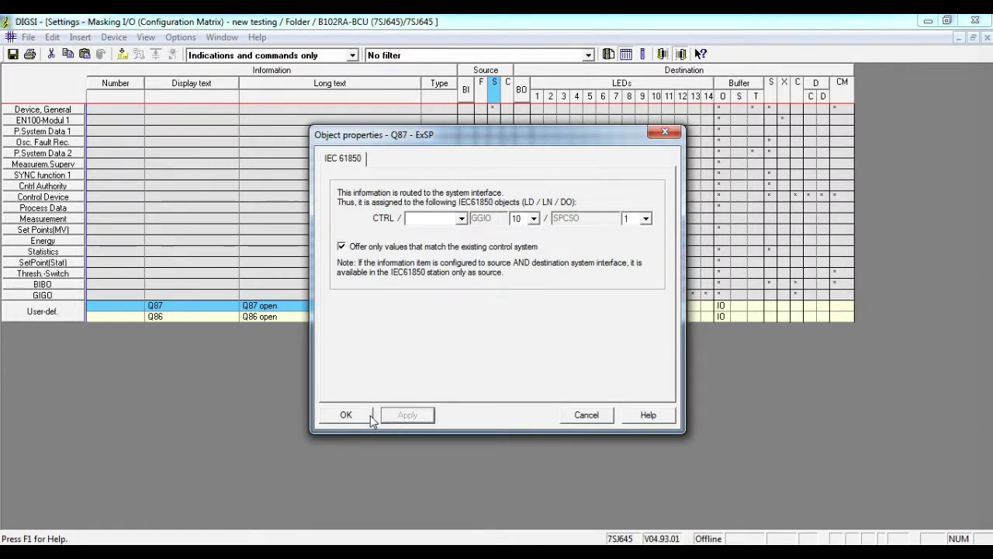
click(346, 414)
Source Q86 from the system interface, mapped to GGIO 10 and SPCSO 2.
click(499, 320)
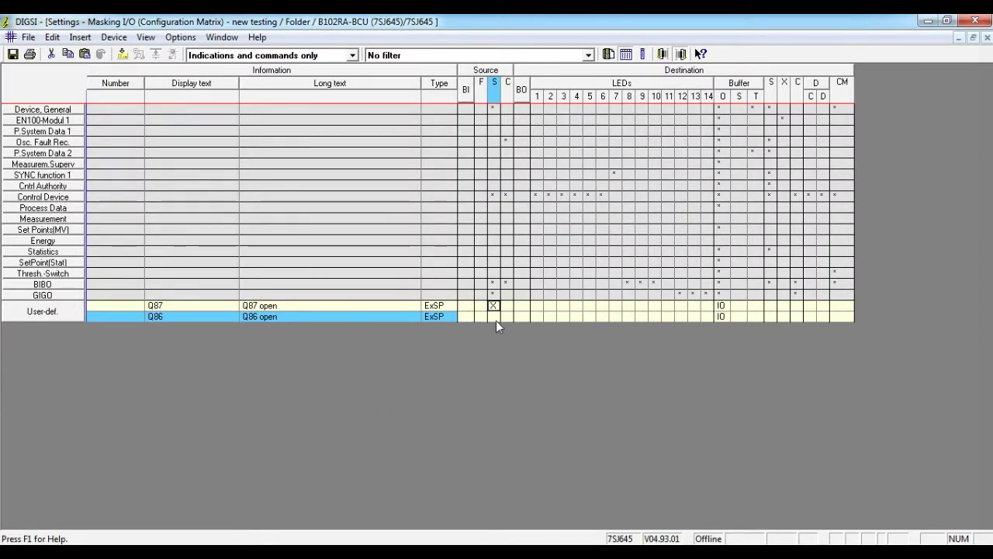
right_click(494, 317)
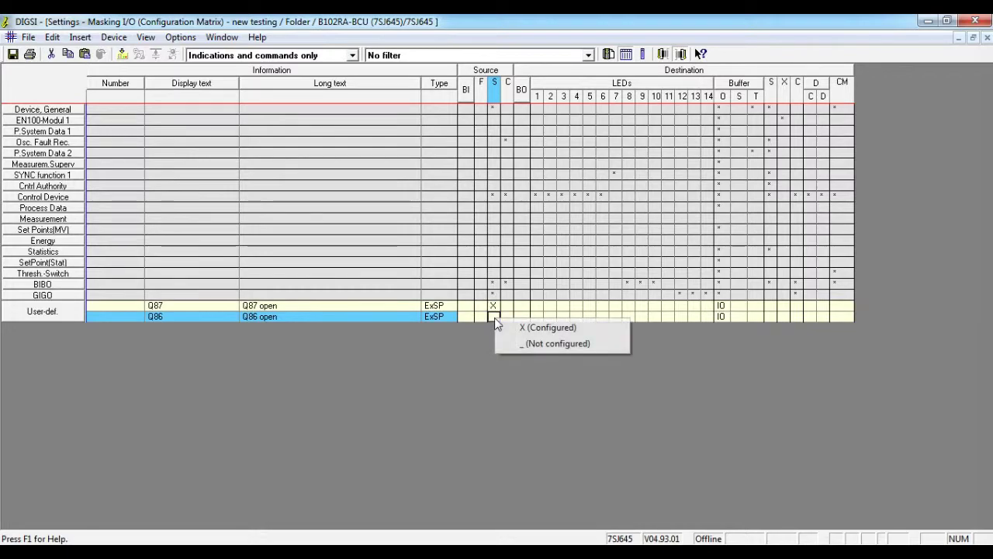
click(512, 327)
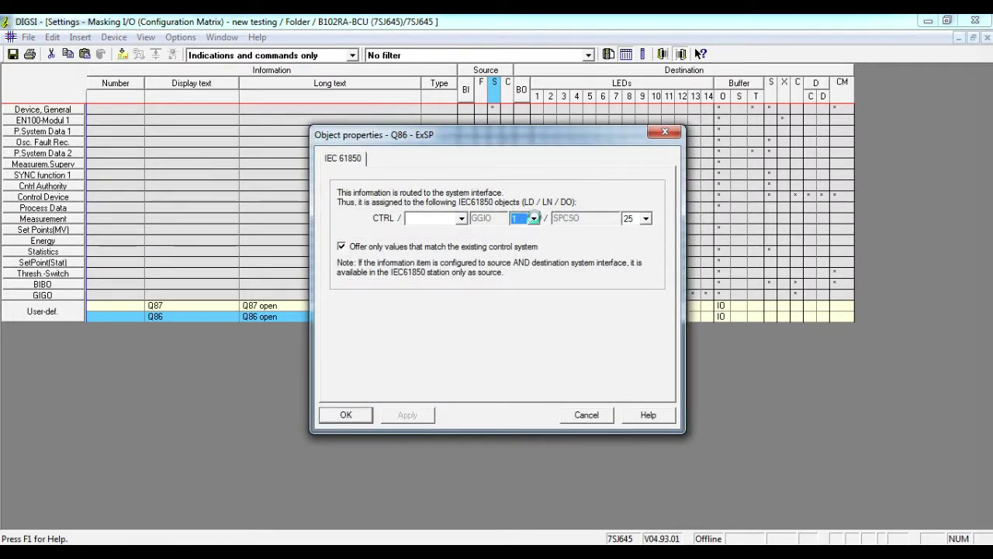
click(533, 218)
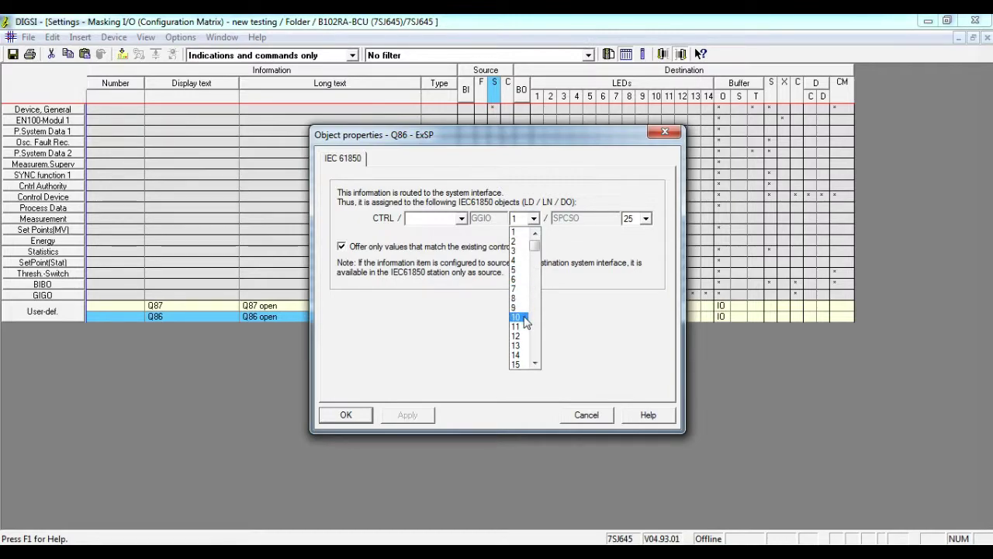
click(524, 316)
click(646, 218)
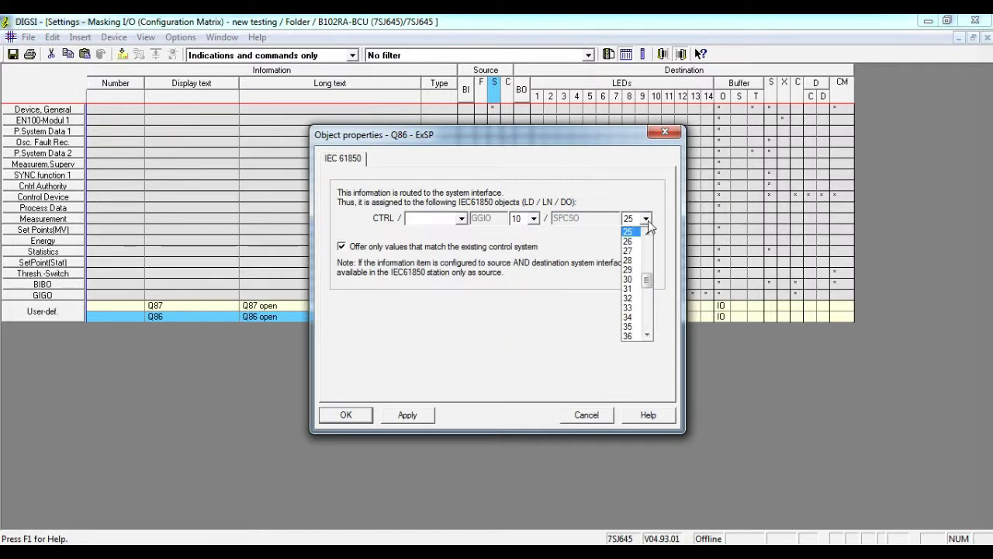
click(648, 235)
scroll(648, 234, up, 7)
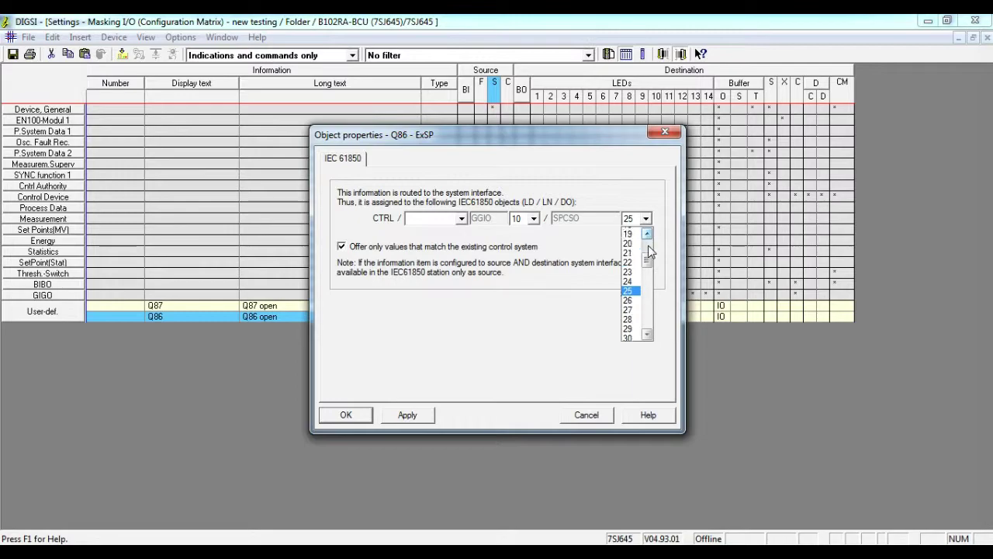
click(625, 231)
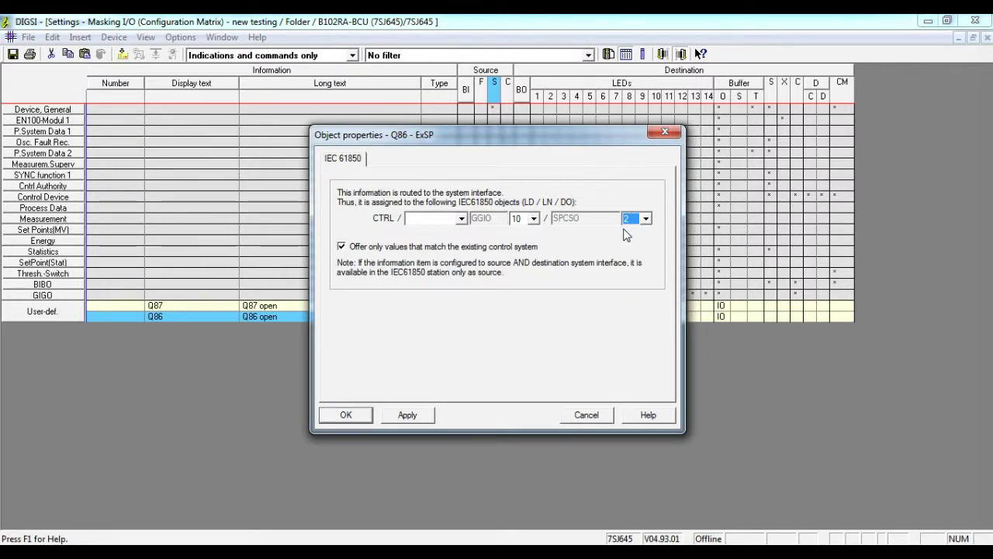
click(409, 415)
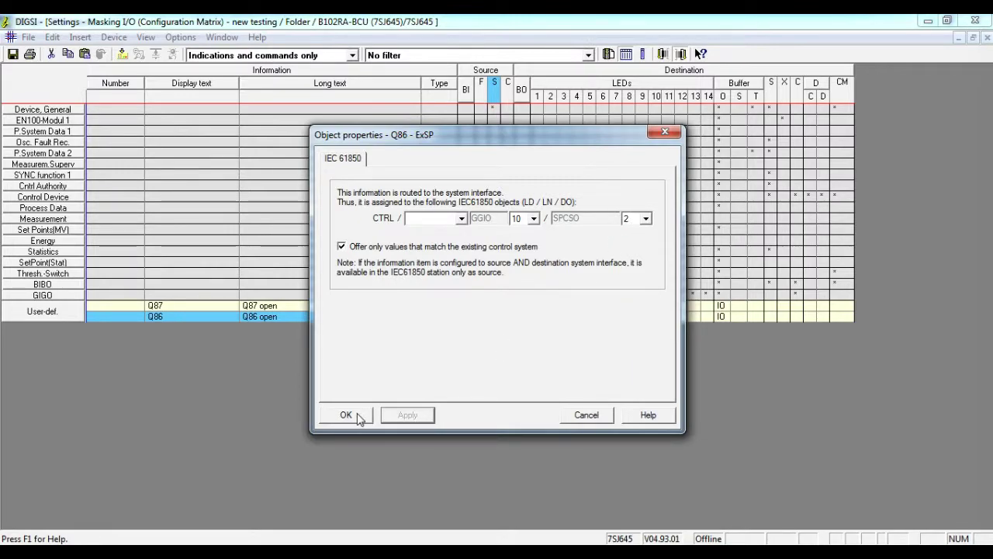
click(348, 415)
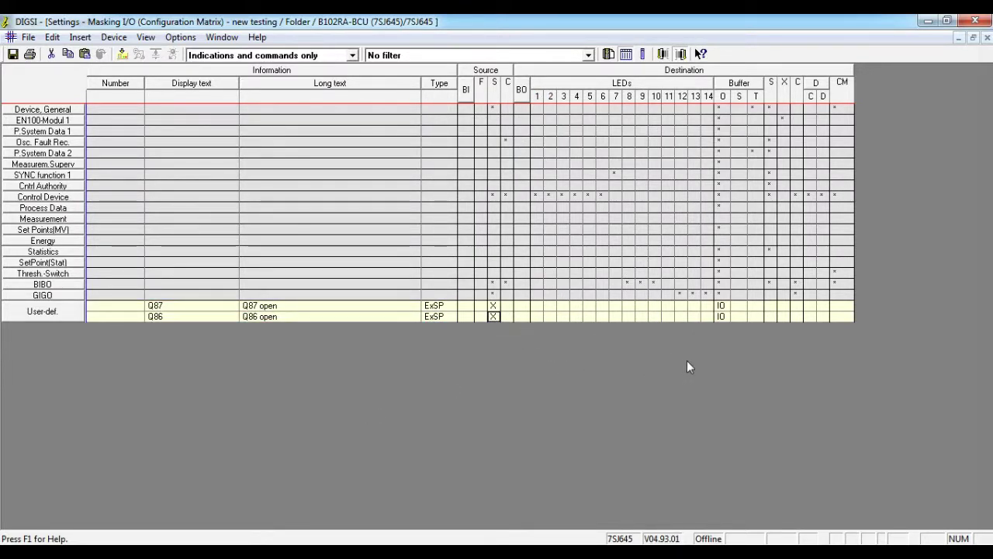
Mark Q87 and Q86 as configured in the C destination column and save the settings.
click(795, 315)
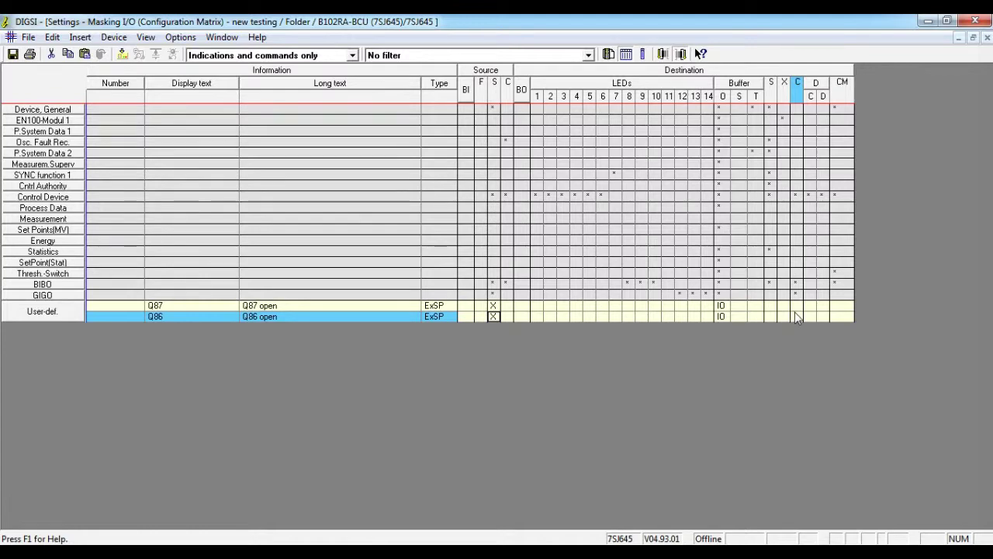
click(797, 306)
right_click(798, 308)
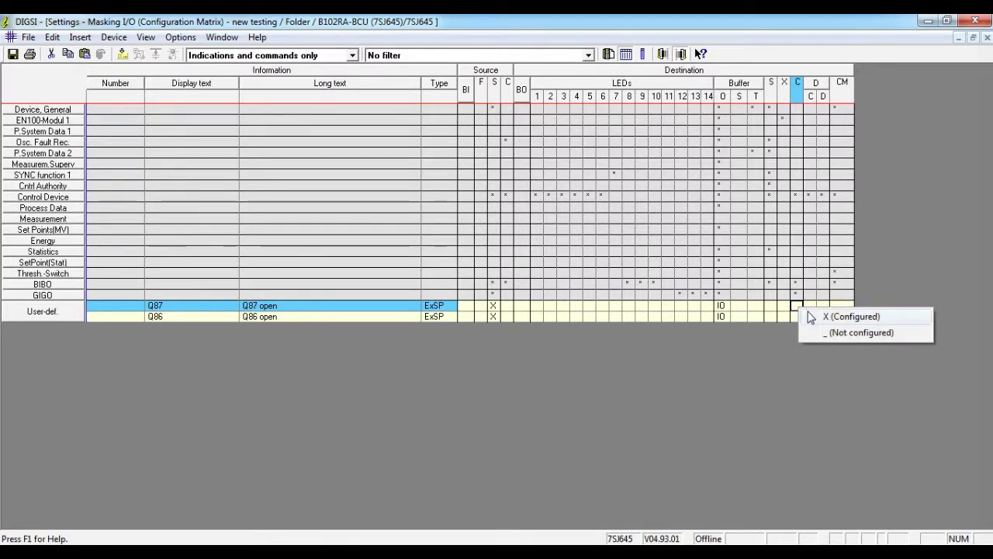
click(812, 316)
right_click(796, 318)
click(811, 325)
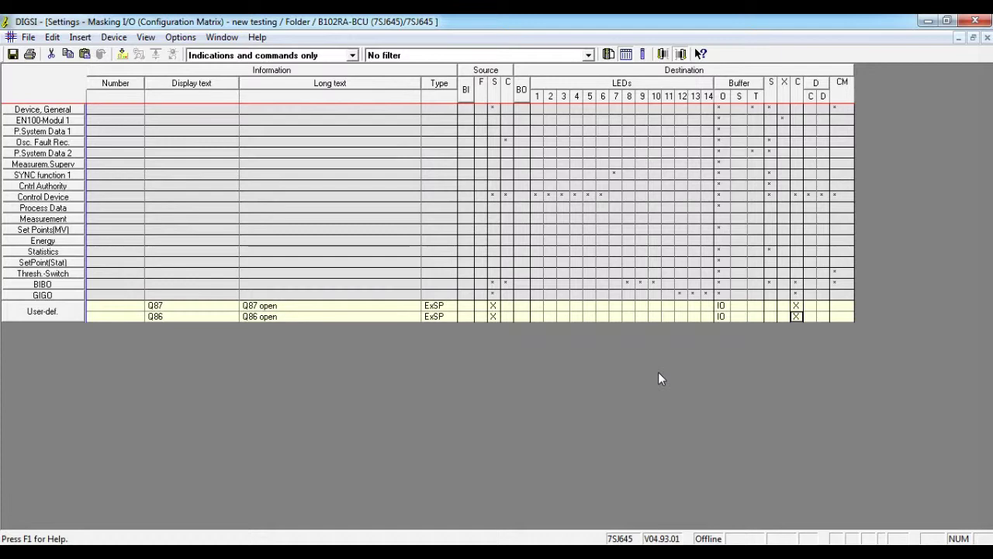
click(14, 54)
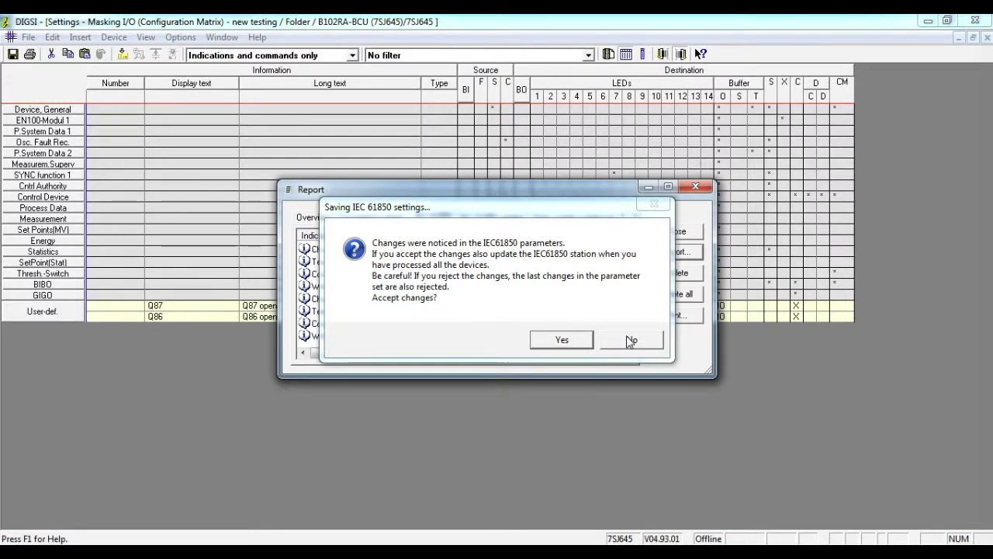
Accept the changed IEC 61850 parameters, check the update log, then close the report and masking matrix.
click(582, 339)
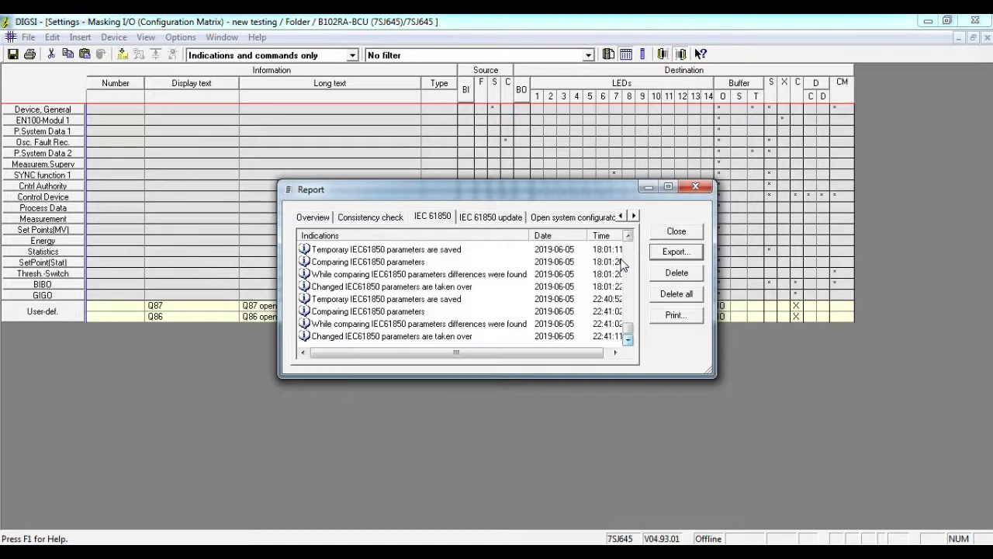
click(497, 218)
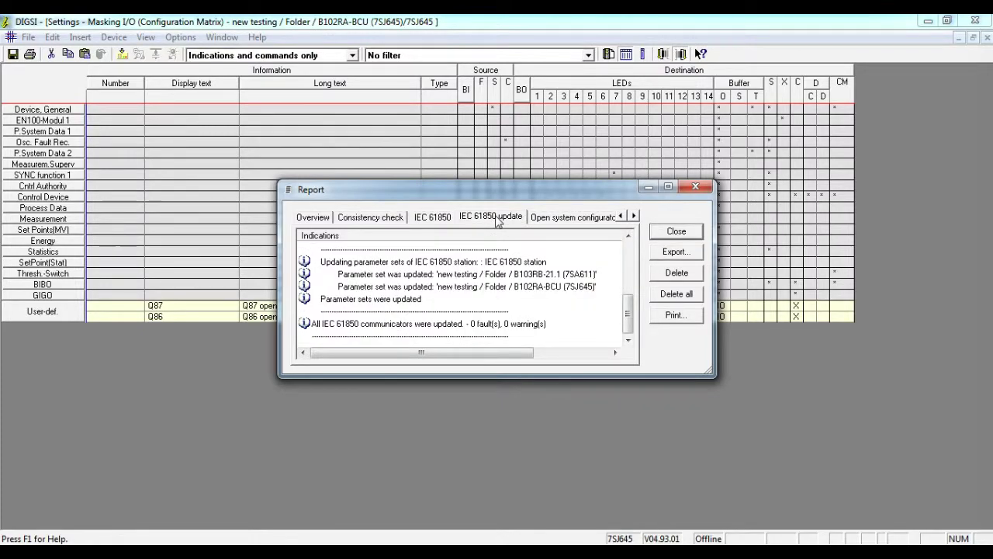
click(697, 184)
click(986, 38)
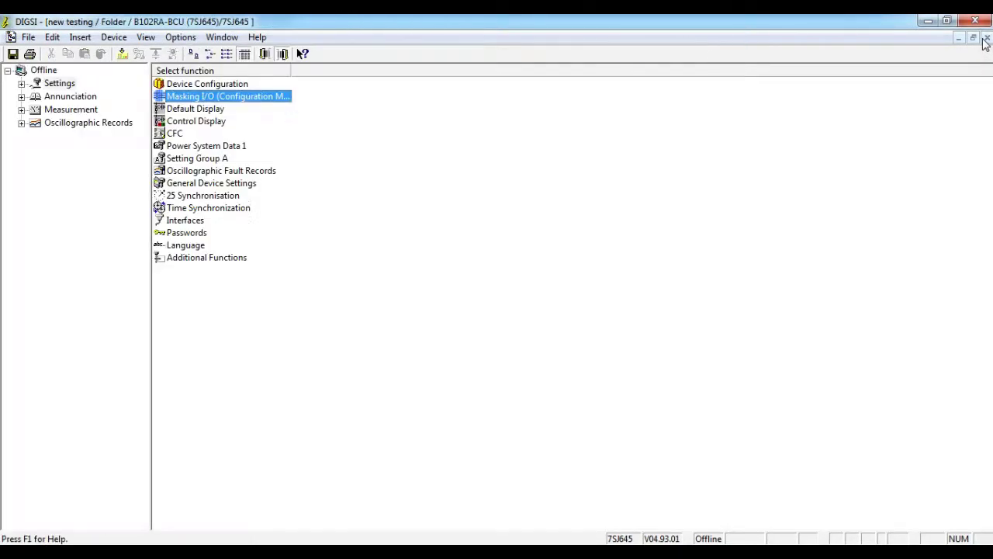
Close the device window and allow the trace component through the firewall while the station opens.
click(988, 25)
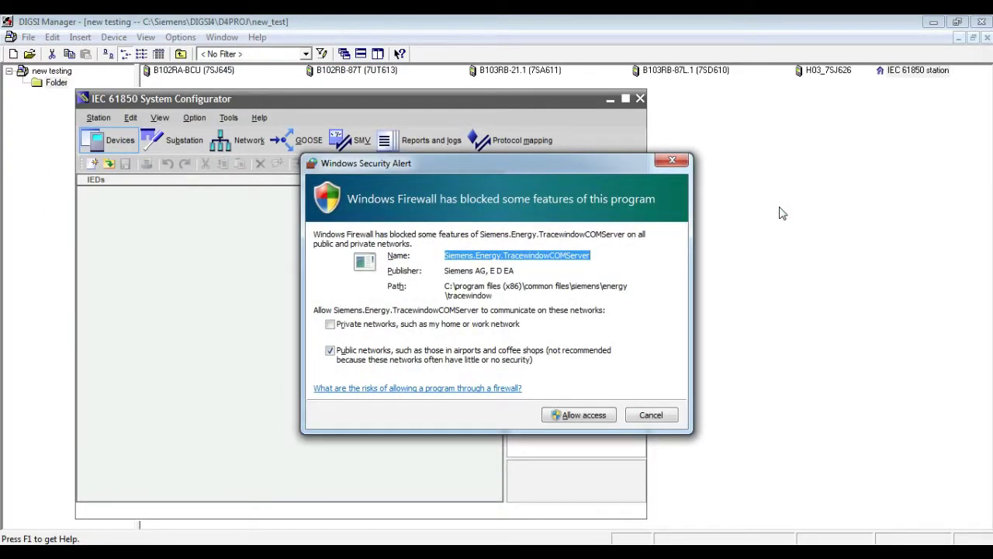
click(573, 419)
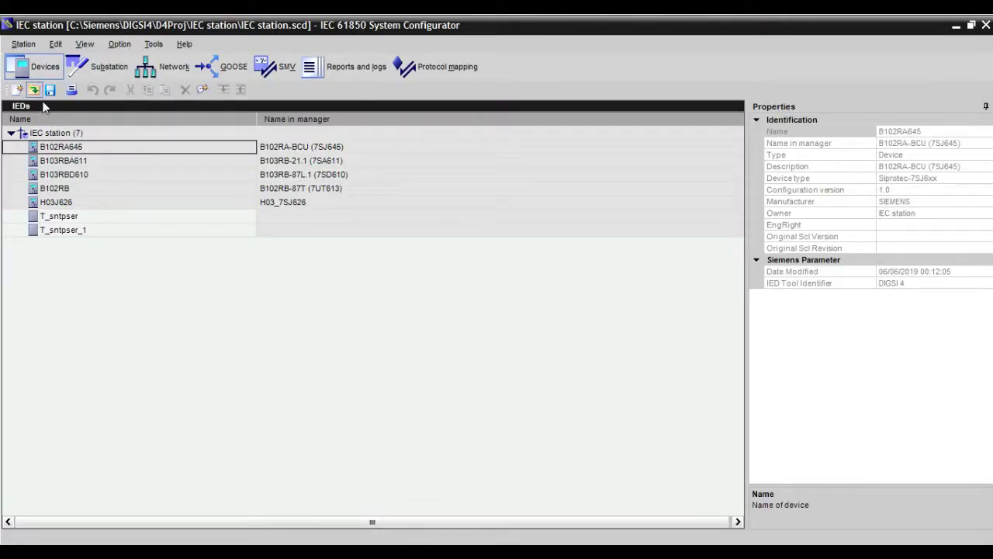
Select the IEC station root and start Station > Import > Add IEC 61850 device(s).
click(23, 43)
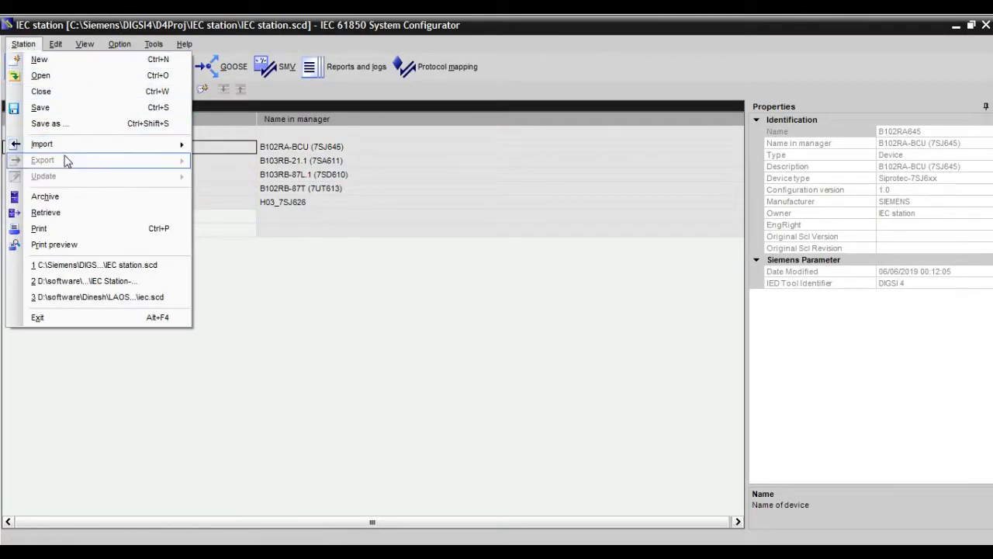
mouse_move(74, 147)
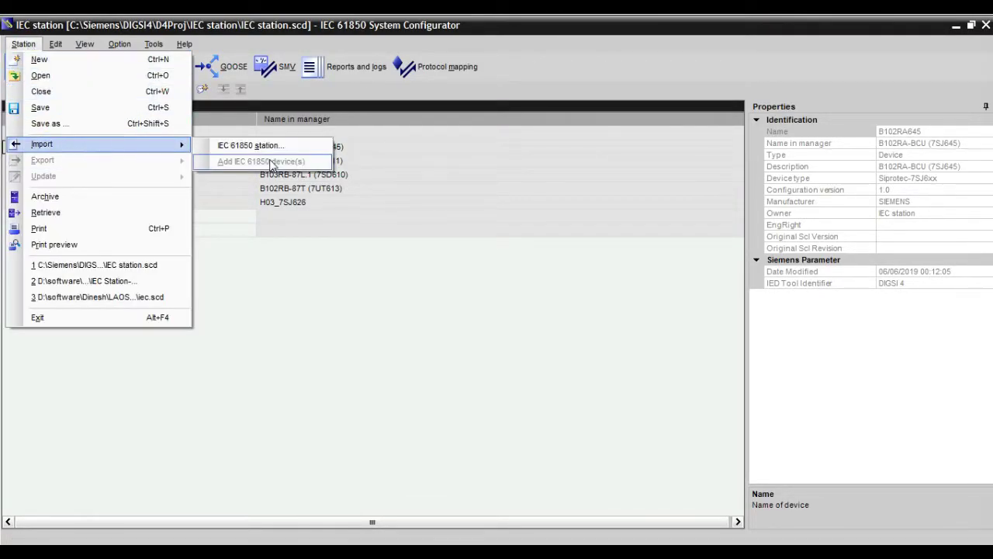
click(242, 275)
click(114, 134)
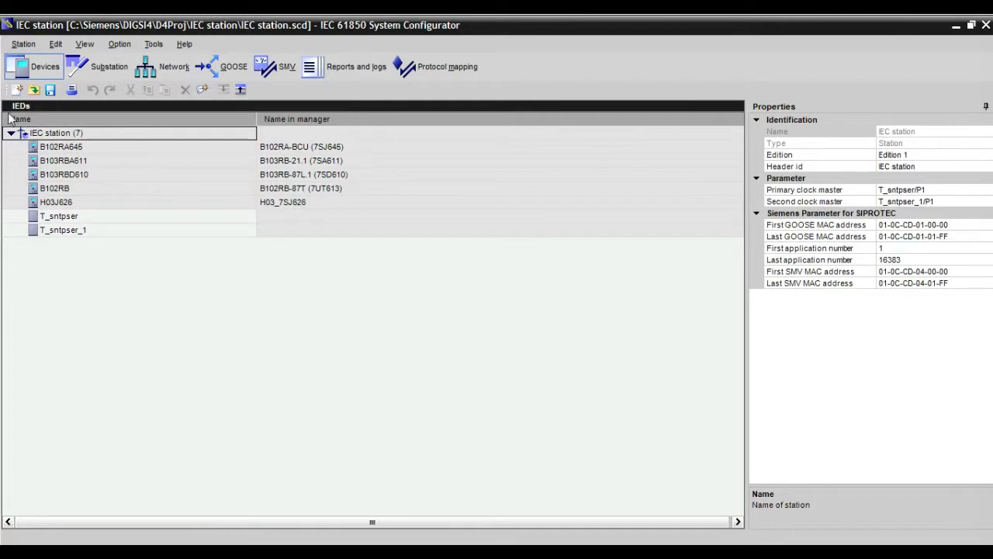
click(23, 44)
mouse_move(98, 142)
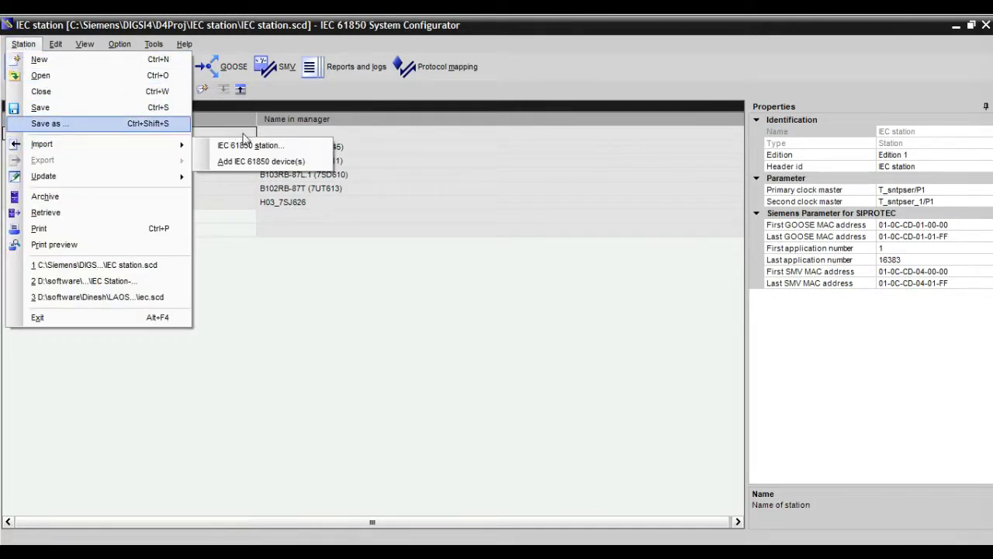
click(260, 162)
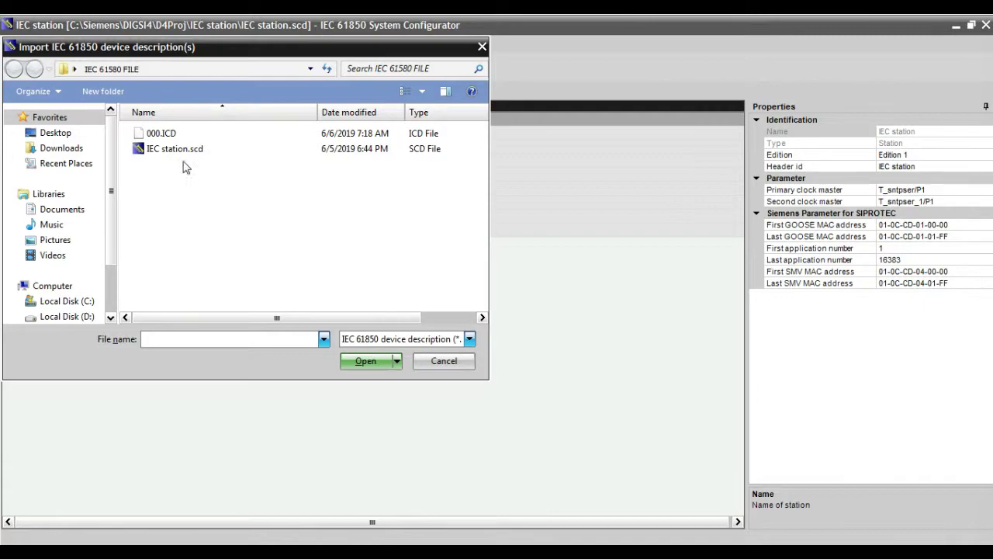
Import the 000.ICD device description, adding BCE1 as the eighth IED.
click(161, 136)
click(161, 133)
click(379, 362)
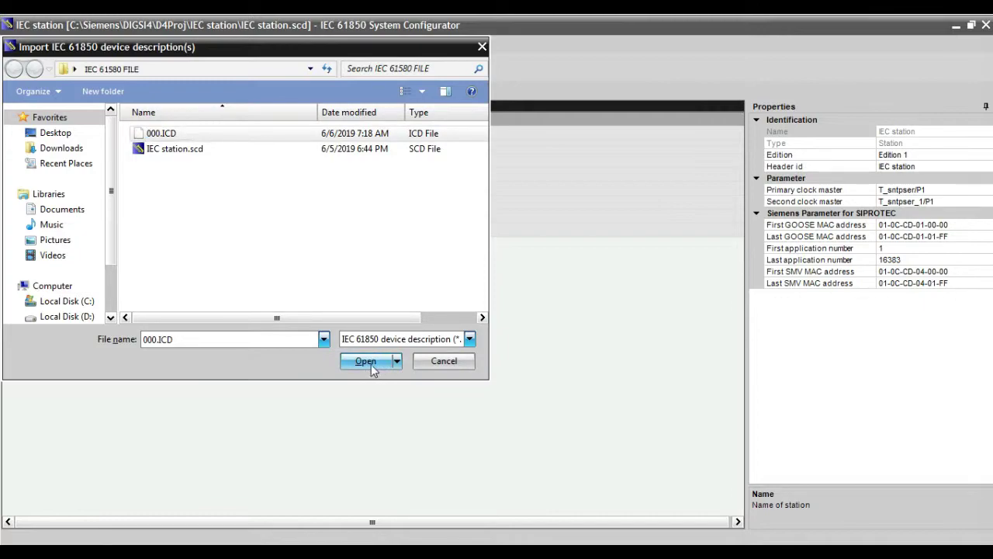
click(366, 361)
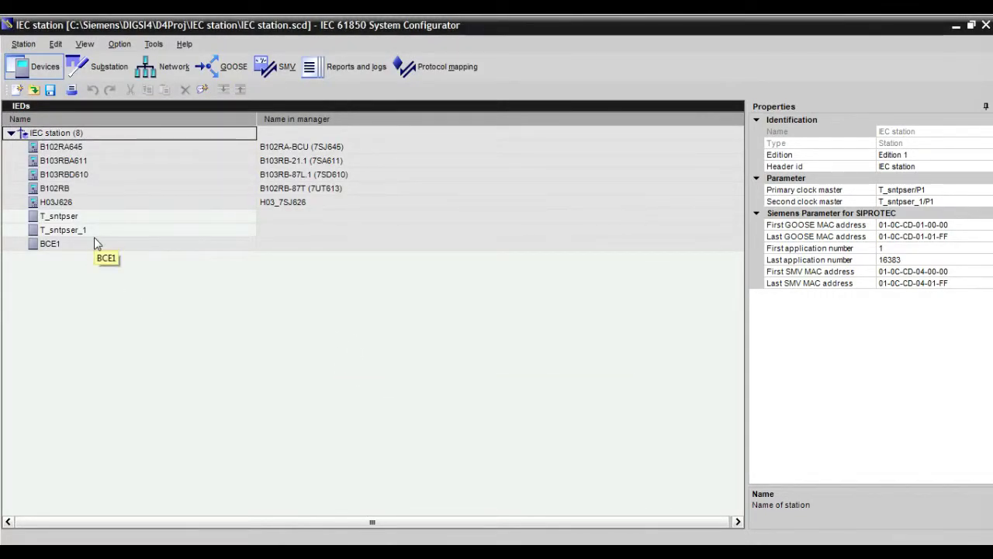
click(167, 75)
Move BCE1/AP1 (192.168.0.105) from NONE into the station Subnet.
click(58, 286)
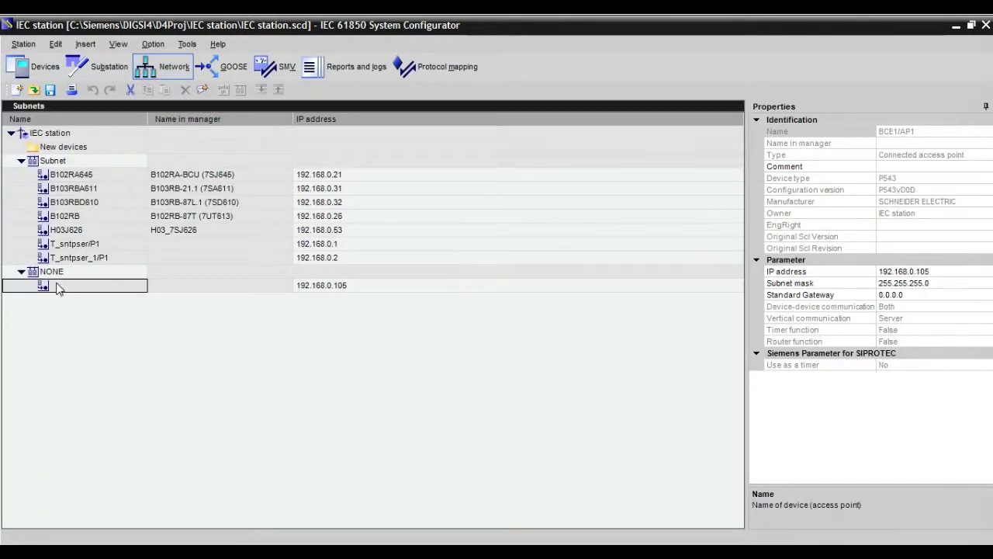
drag(66, 294, 63, 162)
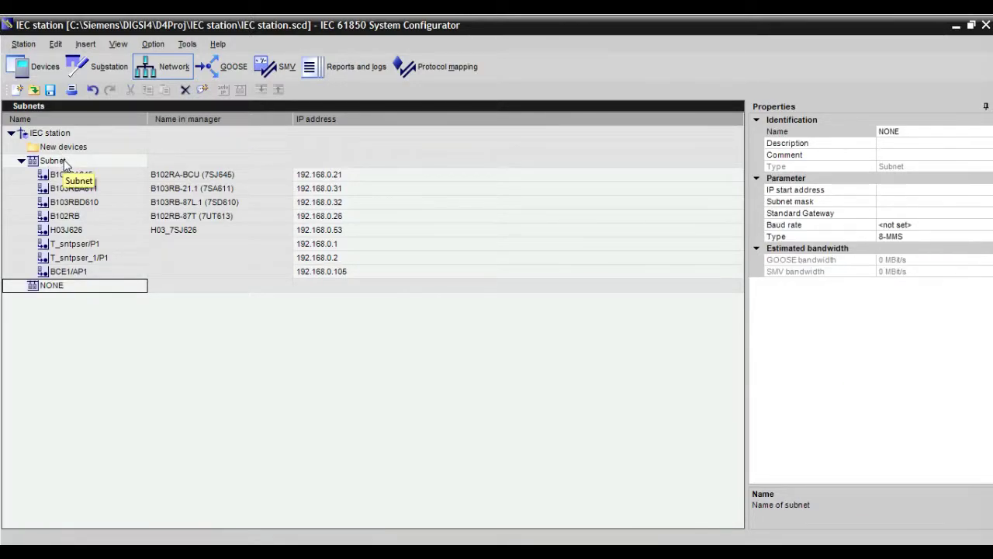
In the GOOSE view, expand BCE1's Dataset1 with its Ind1 and Ind2 signals.
click(241, 68)
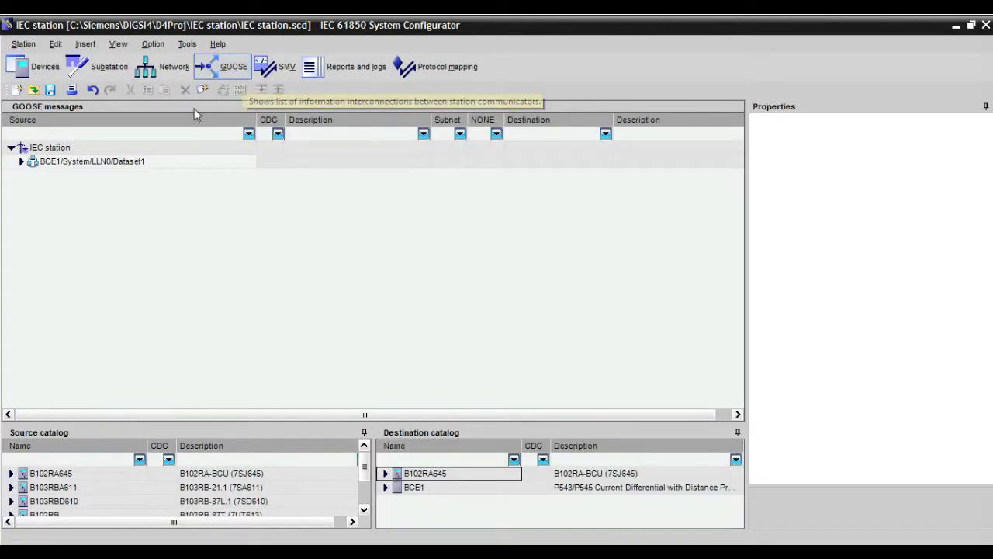
click(21, 161)
click(32, 175)
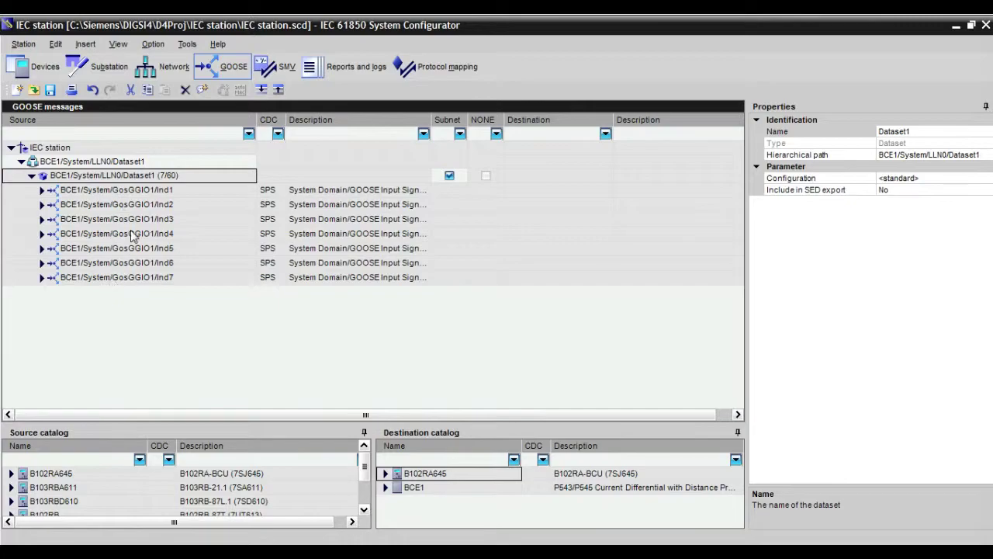
click(42, 190)
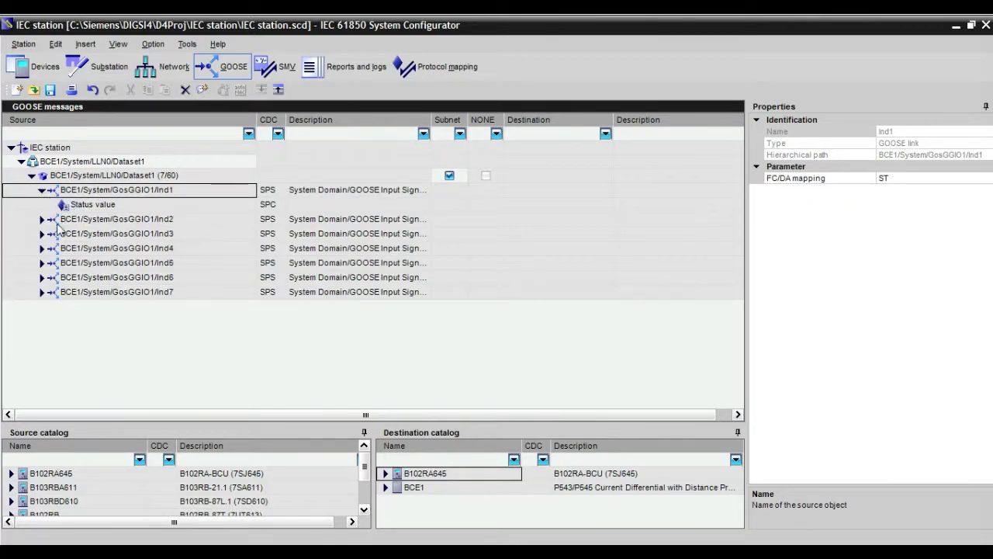
click(42, 219)
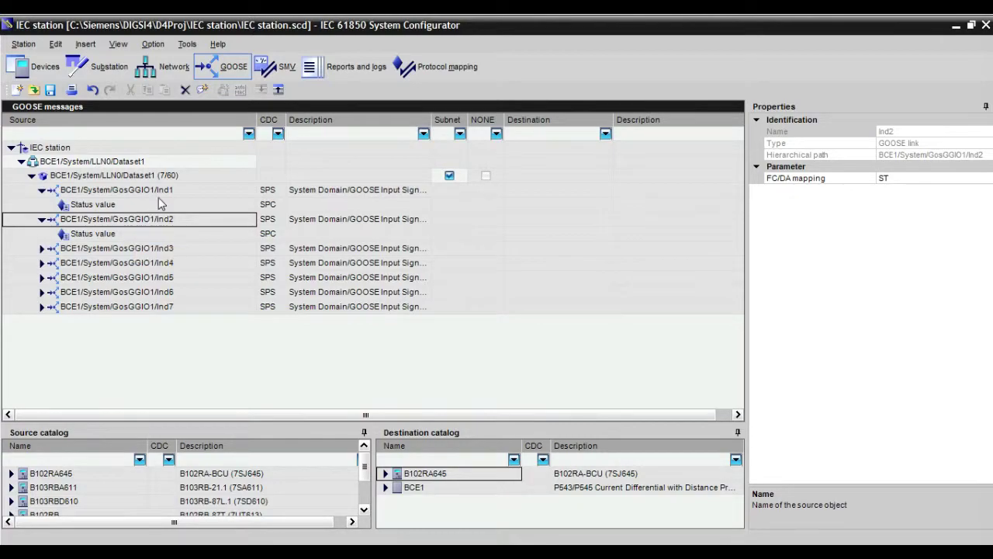
Expand B102RA645 > CTRL > GGIO10 in the destinations and select SPCSO1 (Q87 open).
double_click(397, 475)
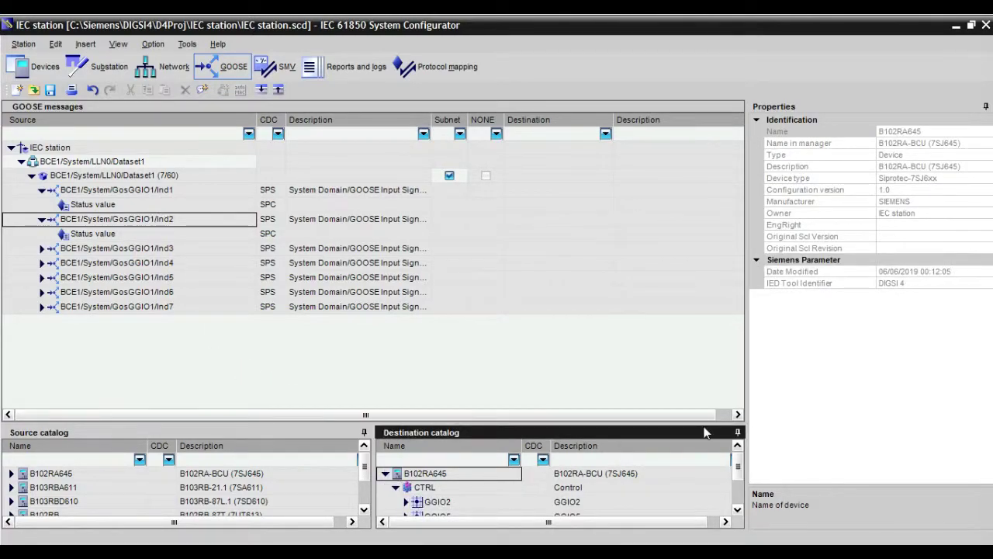
drag(737, 464, 750, 493)
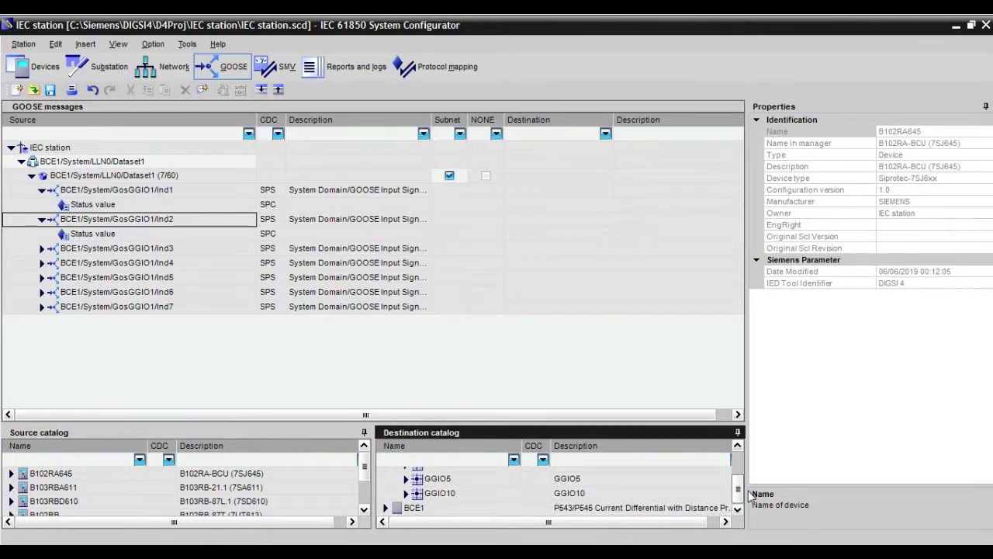
click(409, 496)
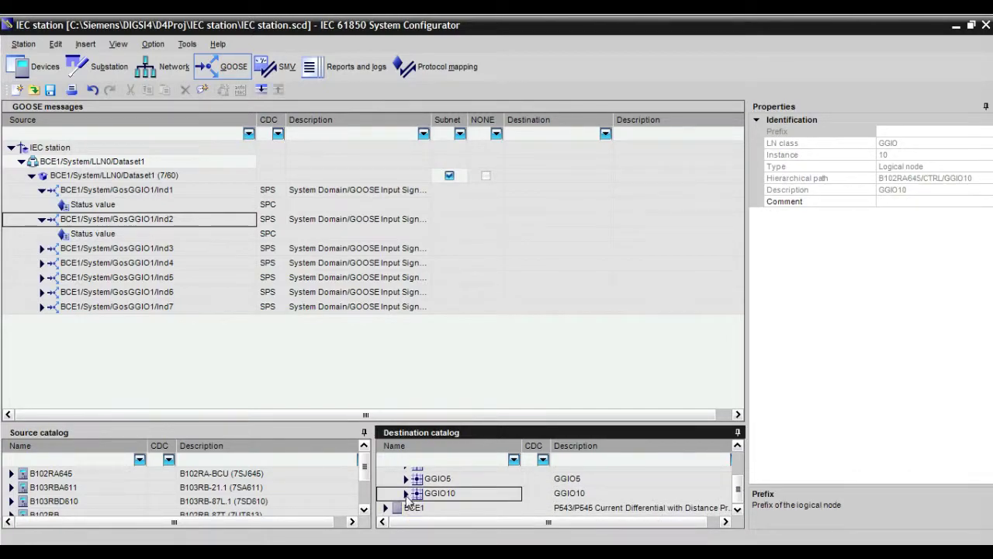
click(406, 495)
drag(738, 475, 741, 496)
click(475, 482)
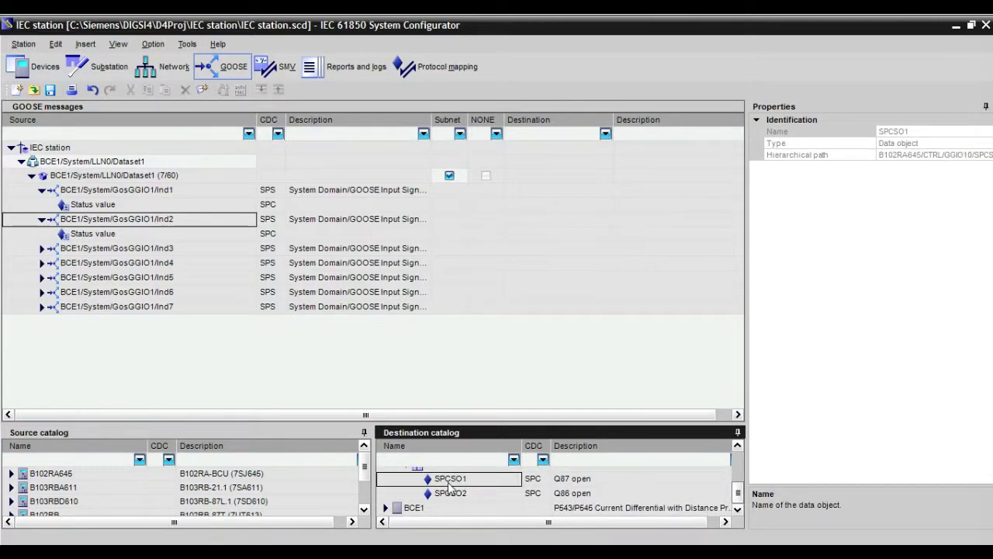
Attempt to link SPCSO1 (Q87 open) to Ind1's status value, then check Ind1's mapping.
drag(448, 486, 104, 201)
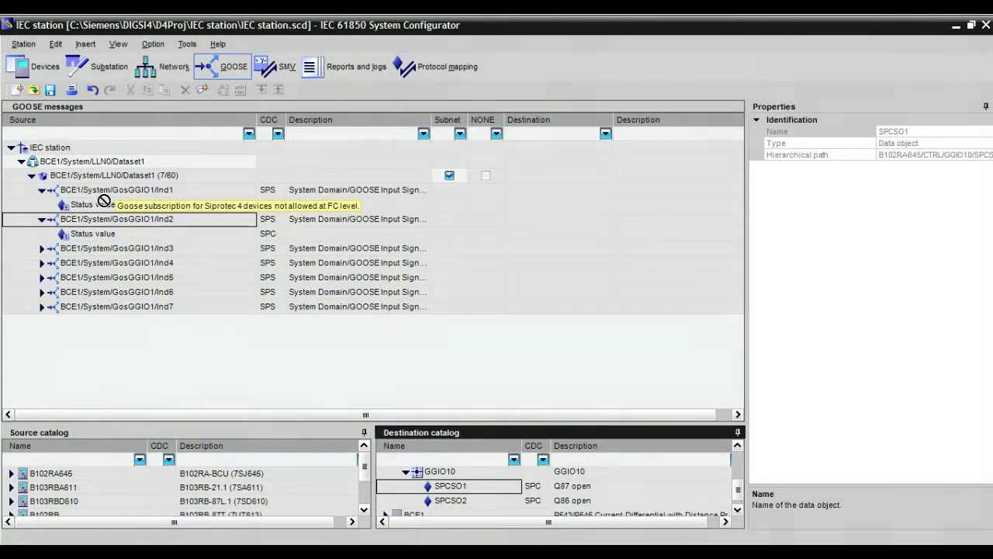
drag(104, 201, 105, 202)
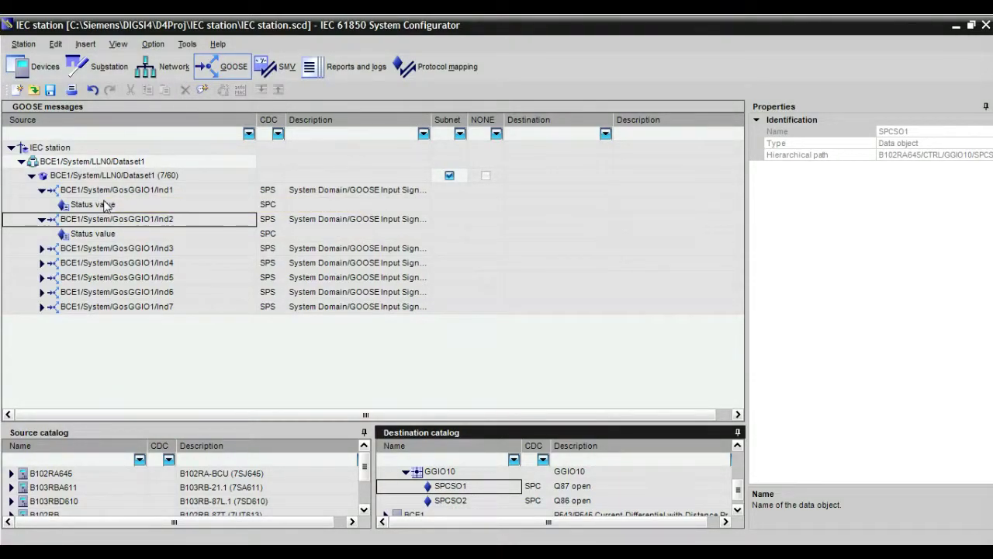
drag(469, 489, 155, 225)
click(183, 196)
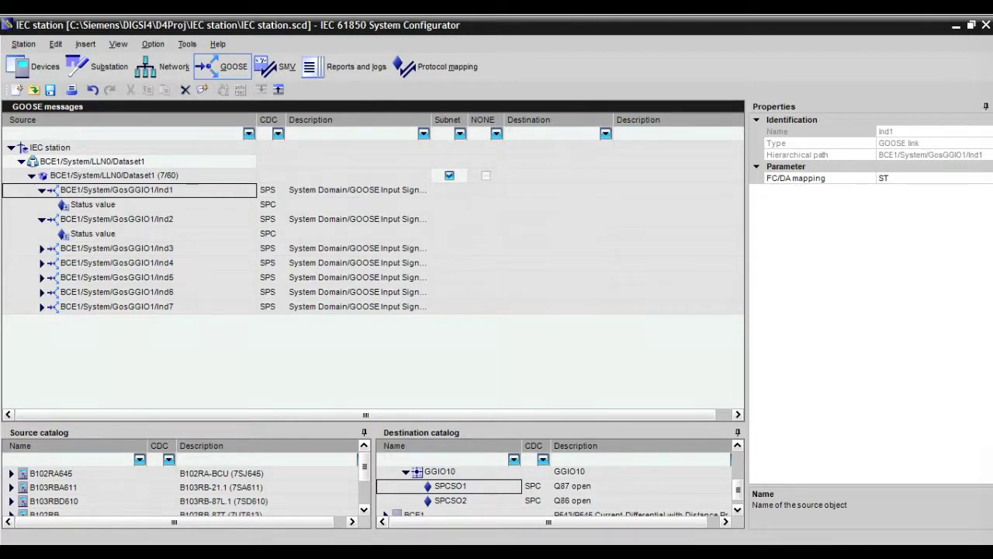
Set Ind1's FC/DA mapping to ST [stVal].
click(955, 178)
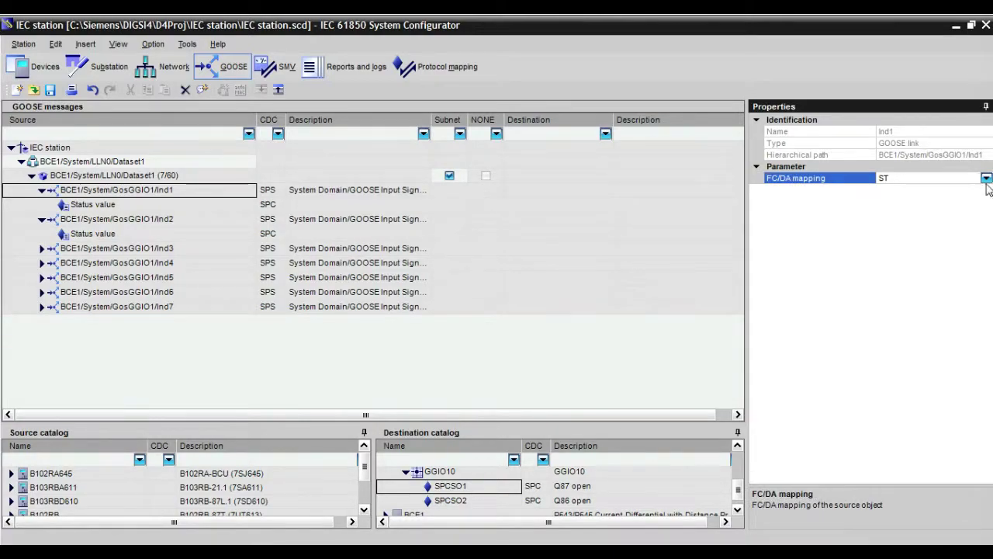
click(986, 178)
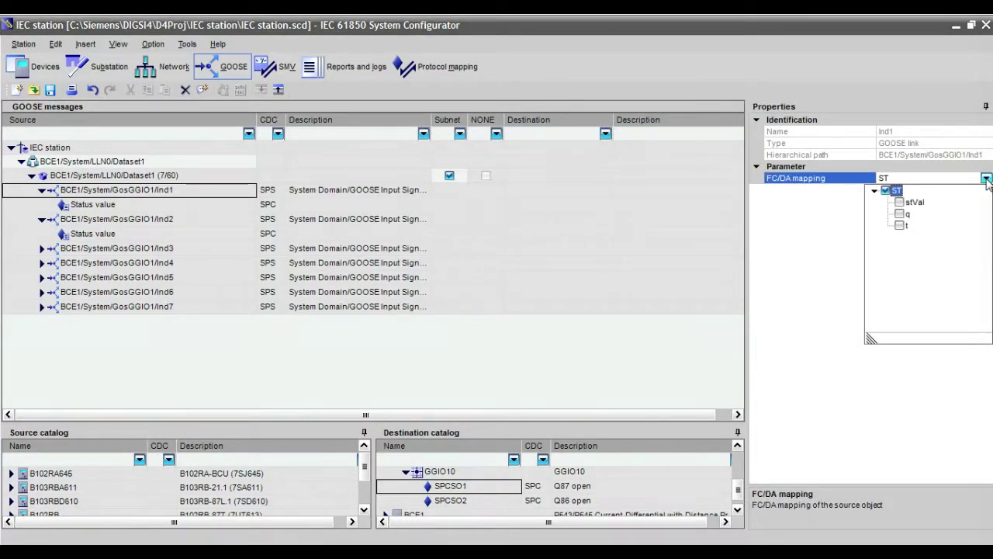
click(900, 202)
click(791, 271)
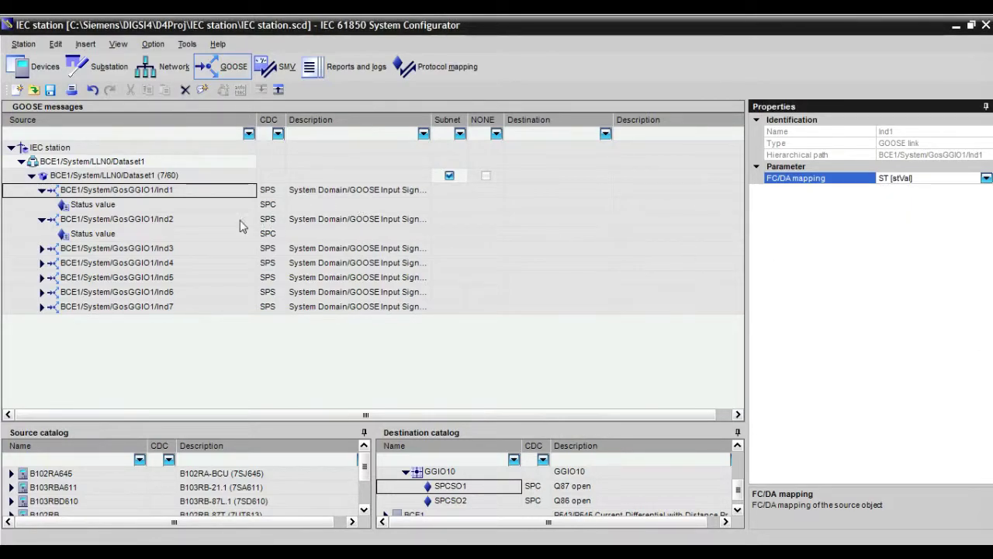
Link SPCSO1 (Q87 open) to Ind1 and start dragging SPCSO2 (Q86 open) onto Ind2.
click(175, 222)
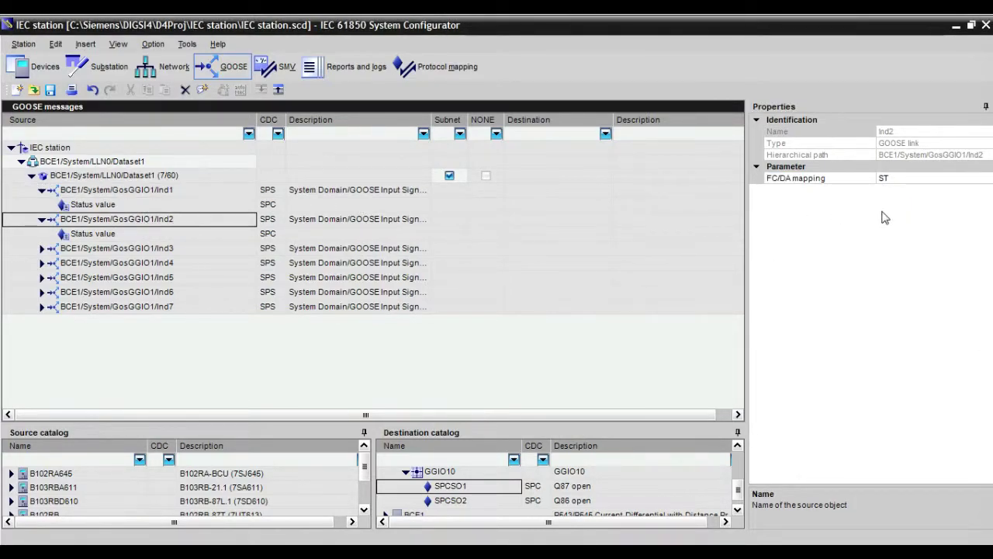
click(987, 179)
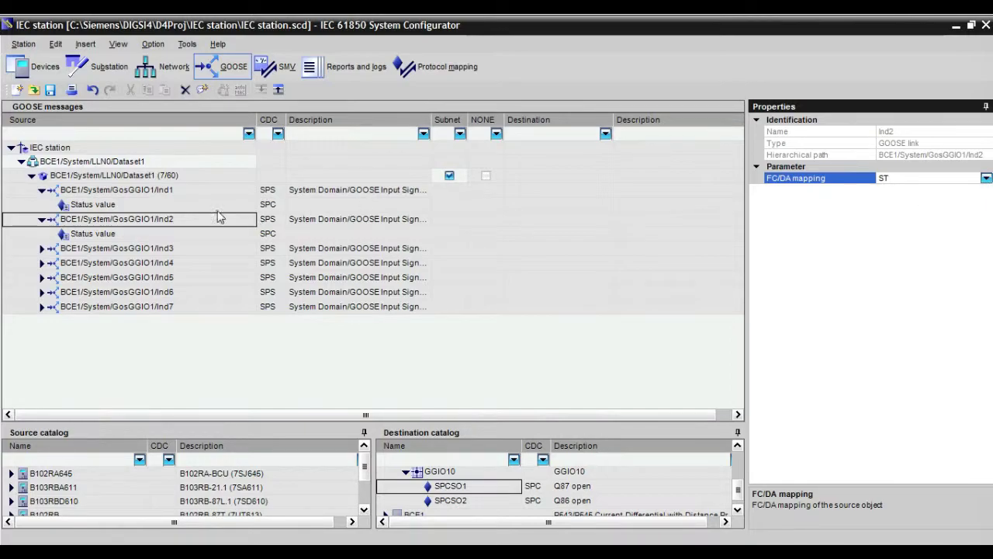
click(198, 196)
drag(450, 487, 111, 209)
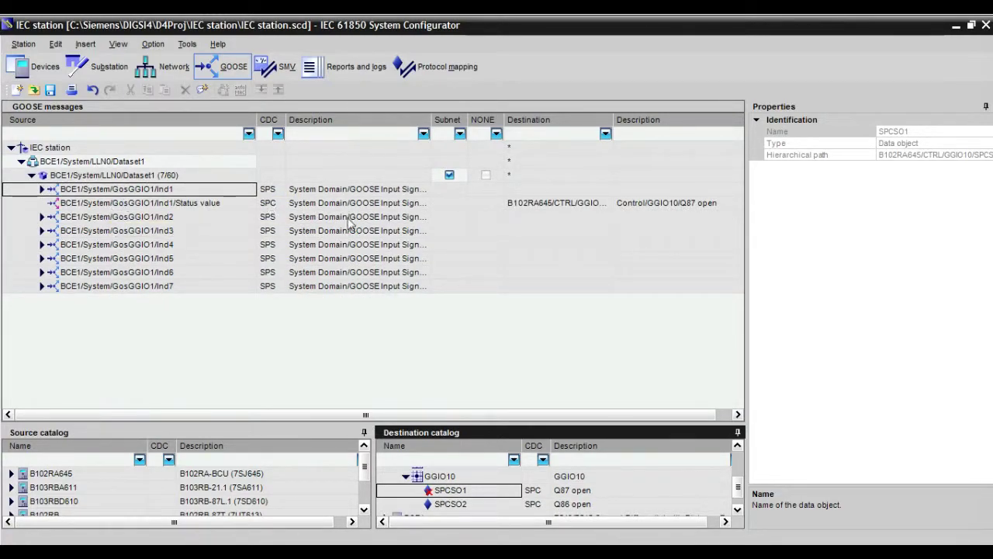
click(180, 206)
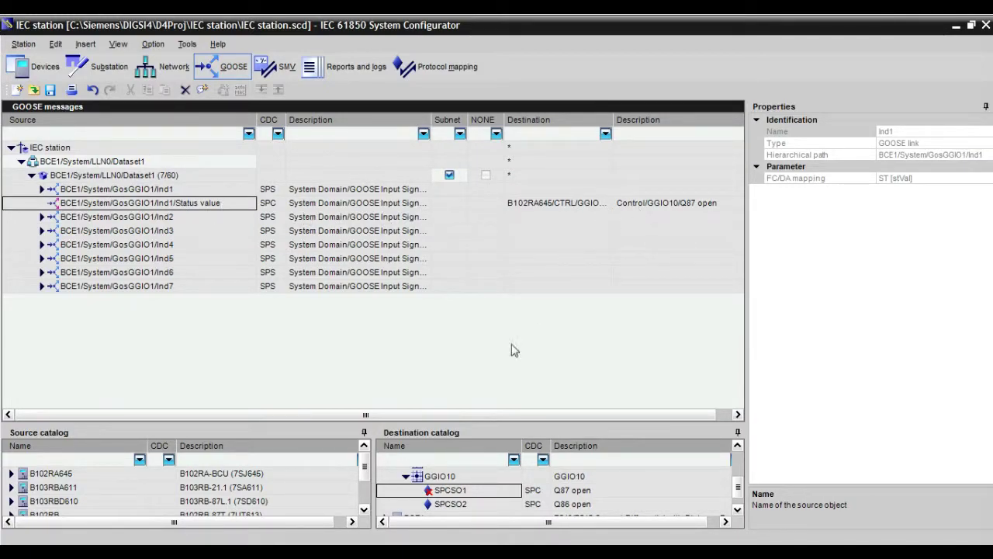
click(451, 504)
drag(451, 506, 134, 220)
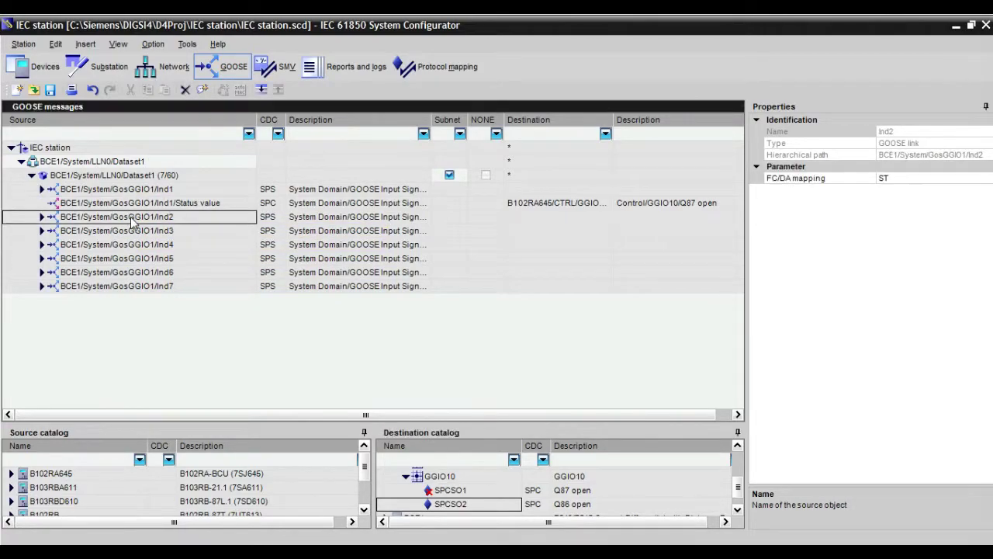
Map Ind2 to ST [stVal] and link it to B102RA645 GGIO10 SPCSO2 (Q86 open).
click(42, 218)
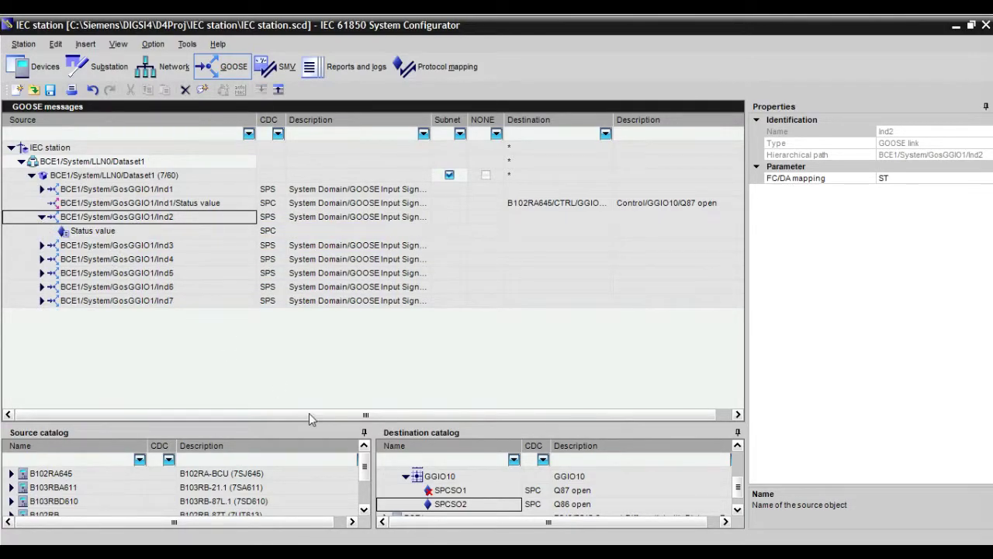
drag(442, 504, 99, 235)
click(121, 220)
click(931, 178)
click(987, 178)
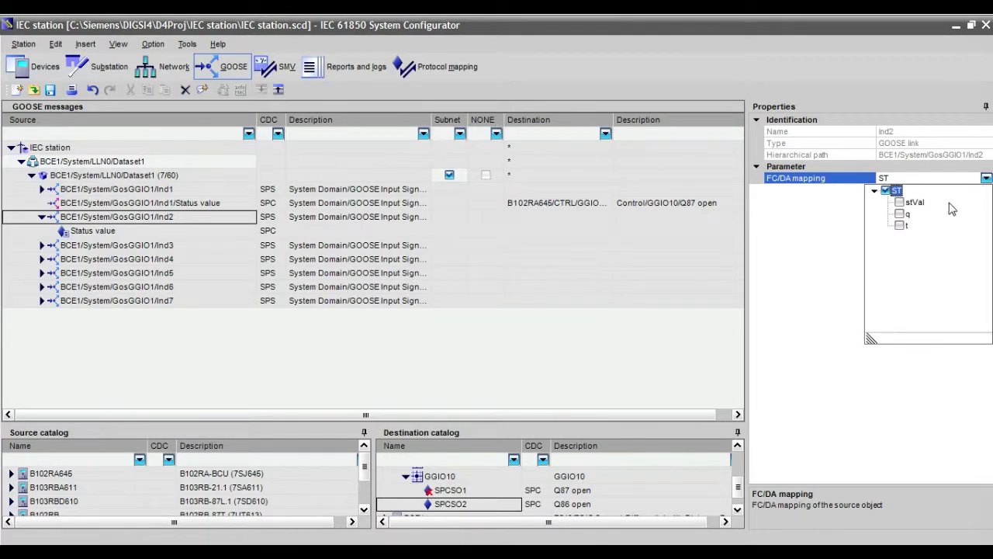
click(899, 202)
click(643, 344)
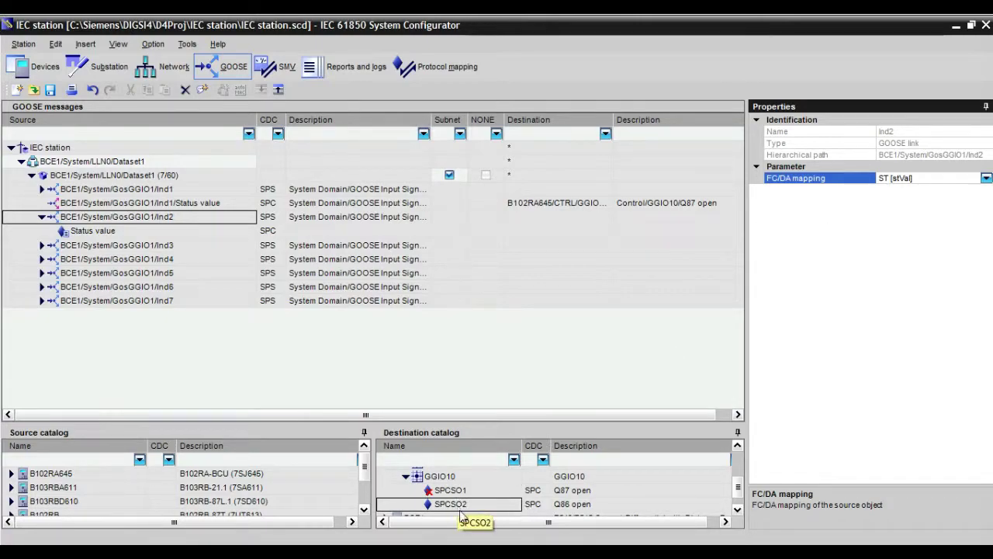
drag(448, 505, 130, 233)
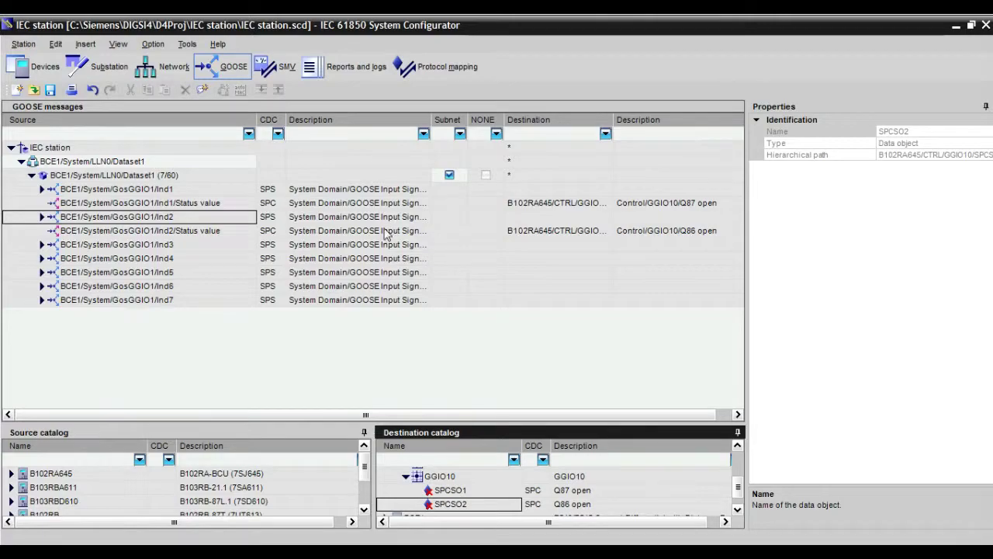
Save the IEC 61850 station with the GOOSE links, dismiss the report, and exit the configurator.
click(50, 91)
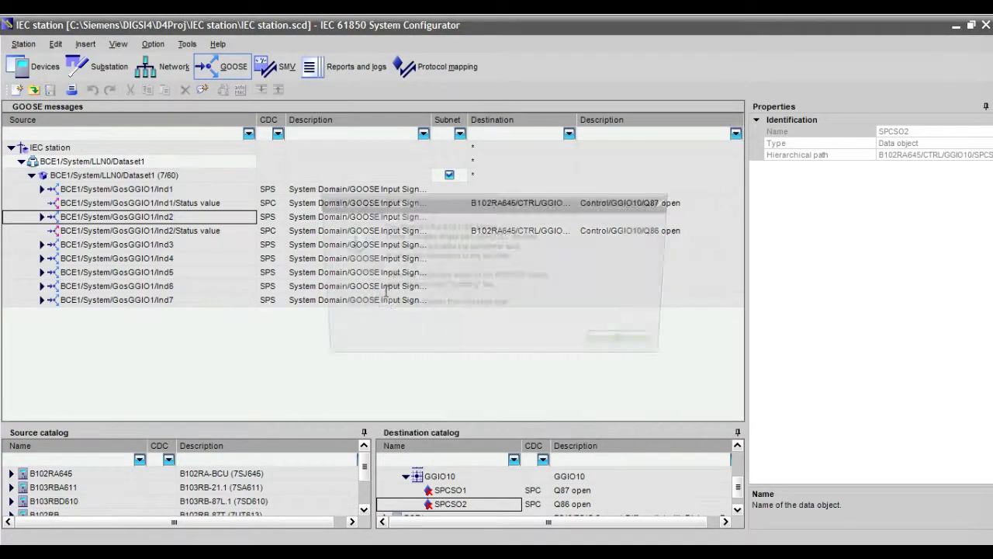
click(618, 348)
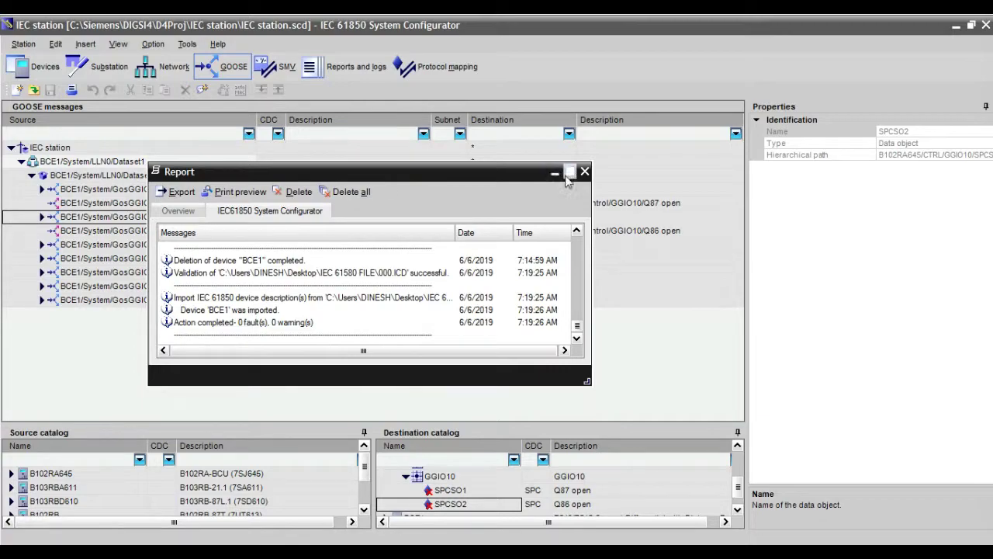
click(583, 172)
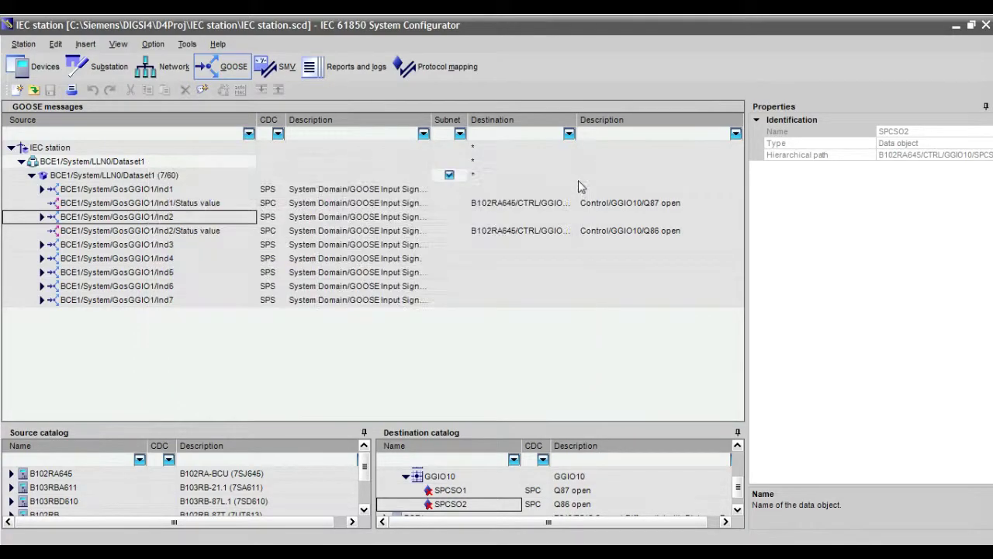
click(986, 25)
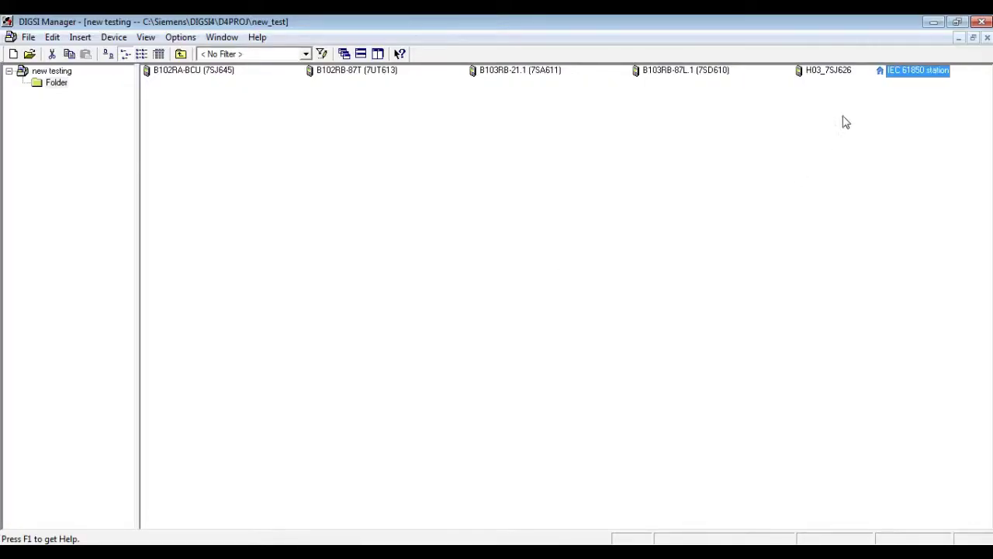
Open the IEC 61850 station's Object Properties on the Update tab.
right_click(907, 78)
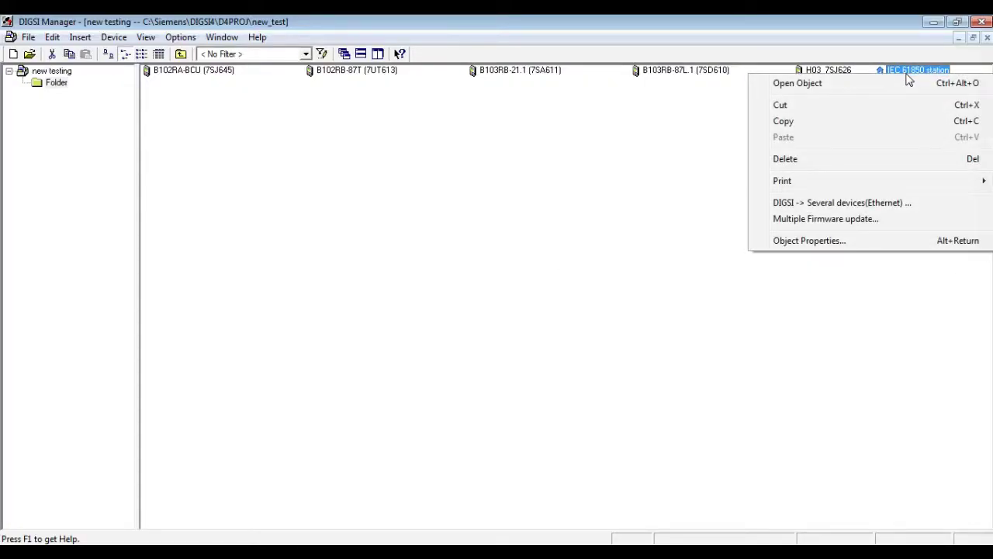
click(880, 240)
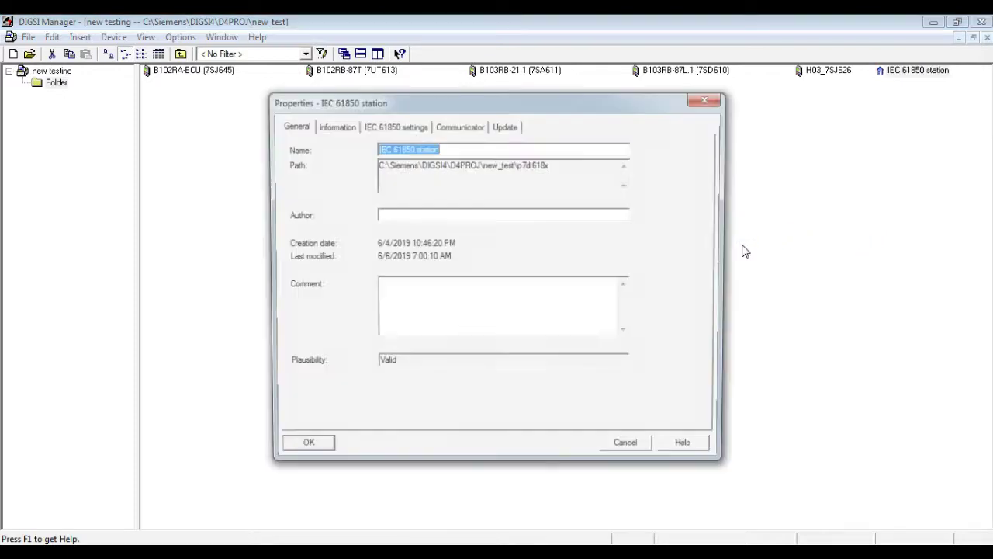
click(506, 127)
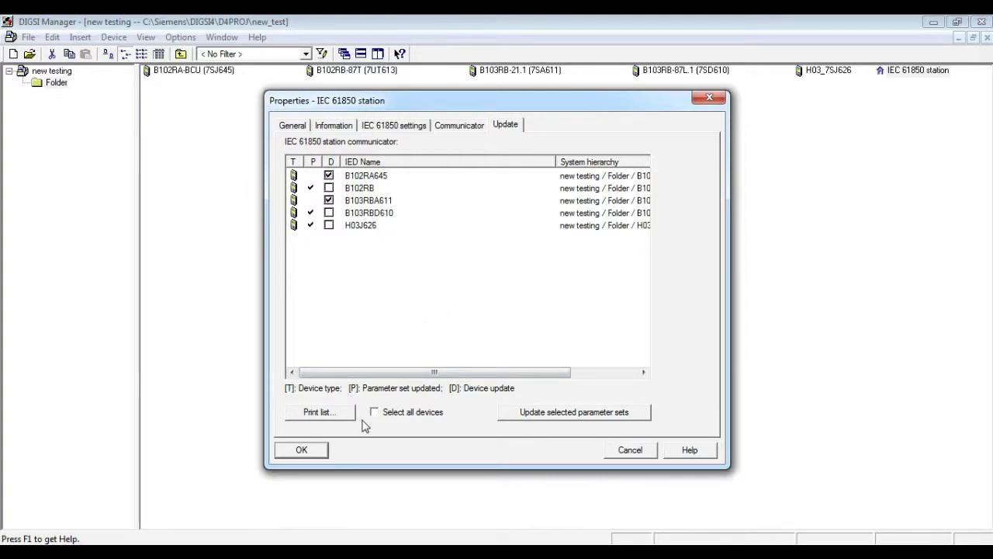
Update the selected IEDs' parameter sets and review the IEC 61850 and IID check logs.
click(561, 414)
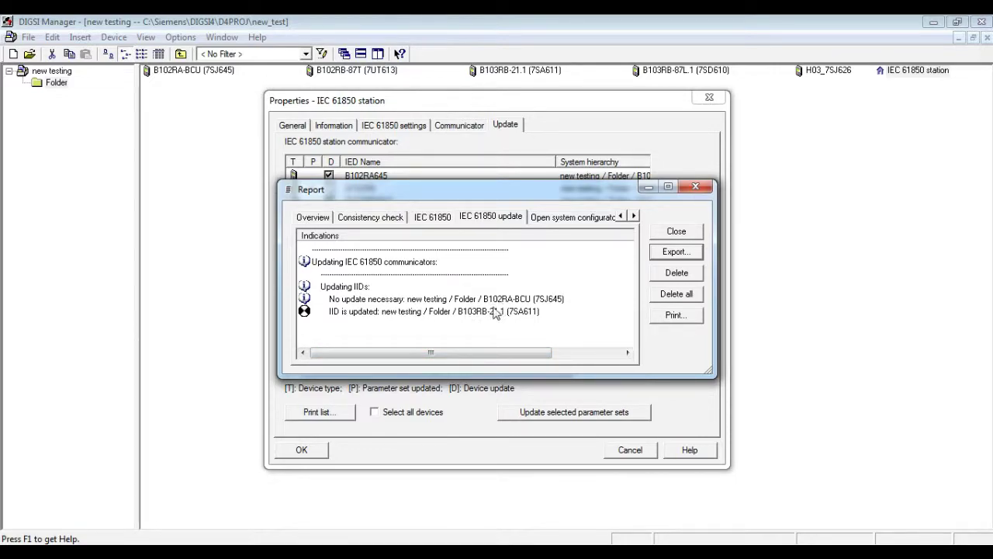
click(452, 216)
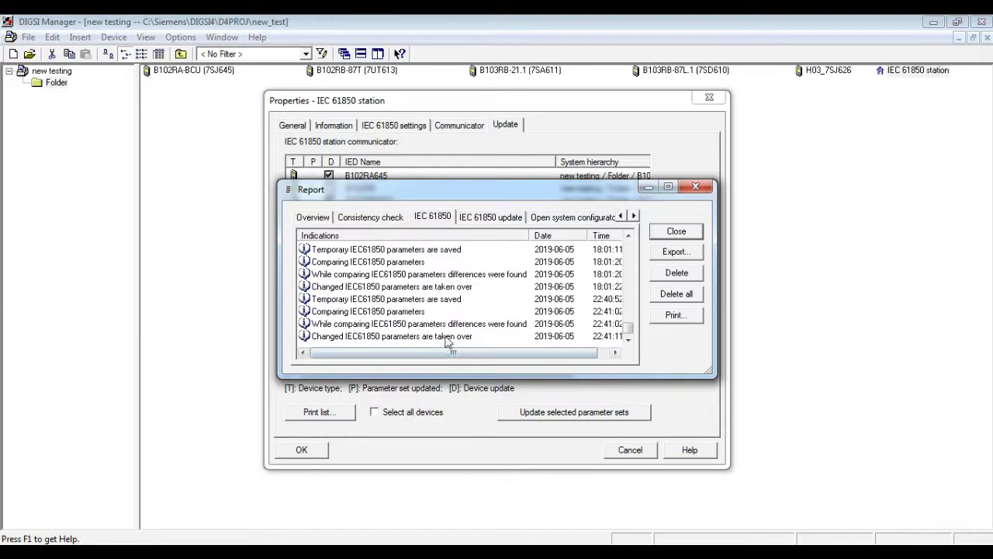
click(502, 218)
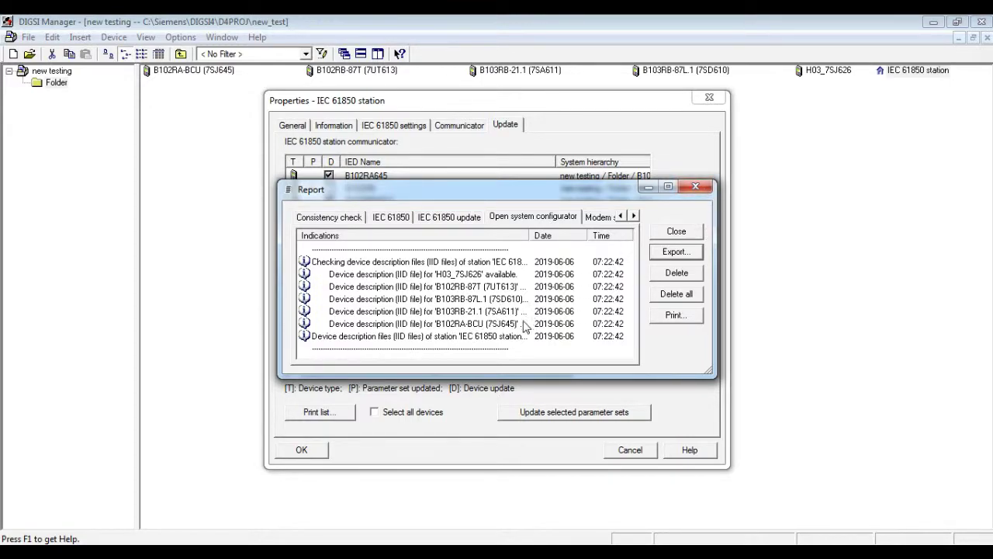
click(501, 339)
Review the SCD and parameter set update entries in the IEC 61850 update log.
key(ctrl+shift+Tab)
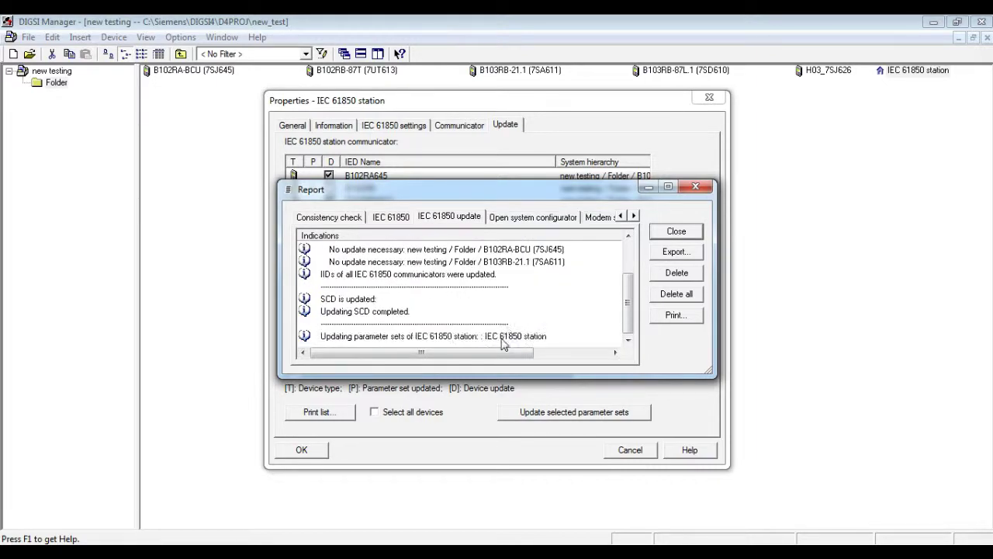
click(327, 309)
click(342, 298)
click(360, 313)
click(398, 344)
click(402, 339)
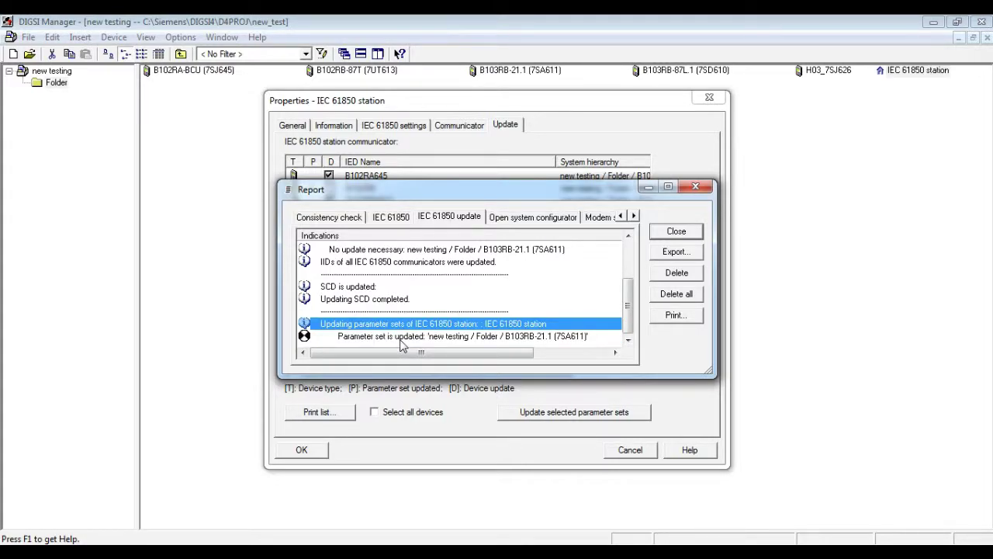
click(402, 339)
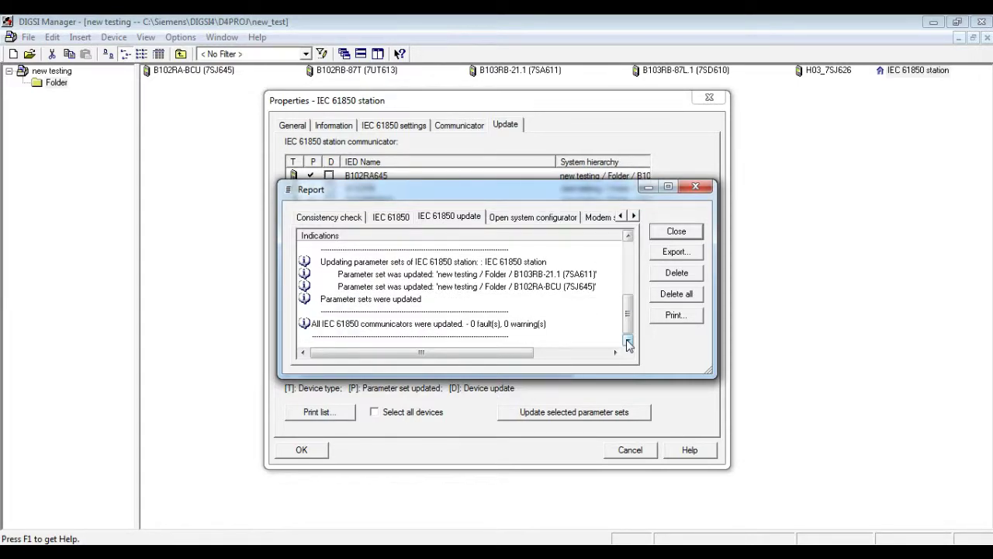
Close the update report and the station Properties dialog.
click(532, 324)
click(647, 187)
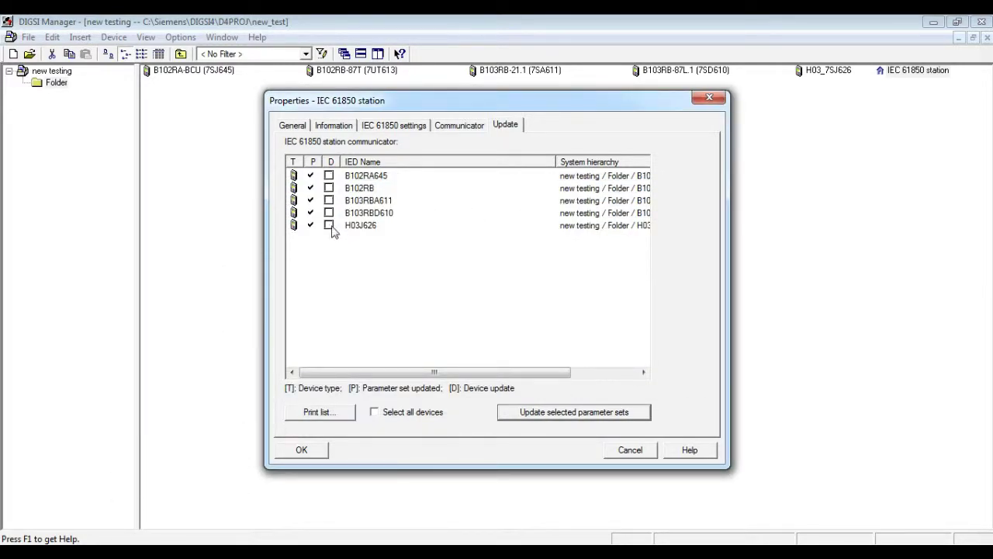
click(709, 97)
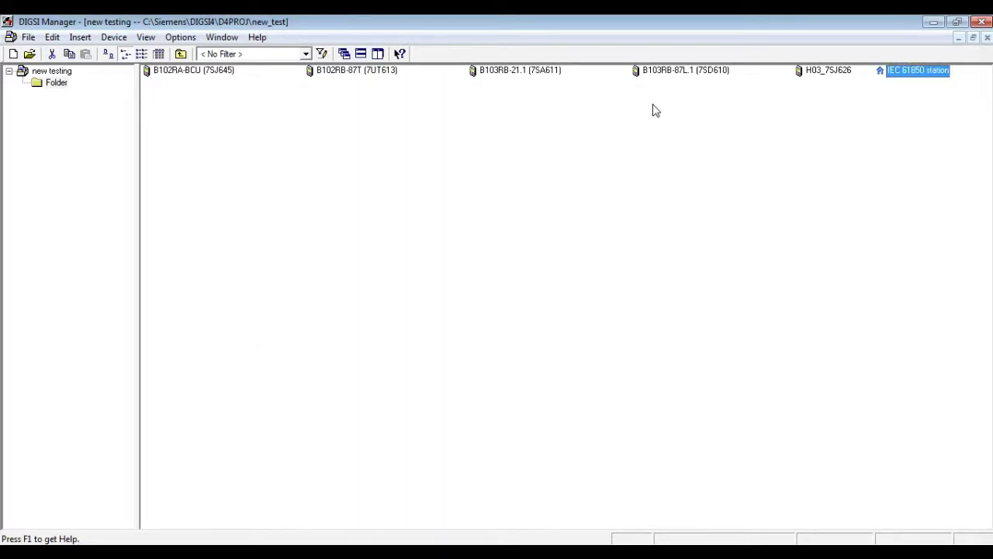
Start sending B102RA-BCU (7SJ645)'s parameter set to the device via direct connection and front interface.
right_click(203, 70)
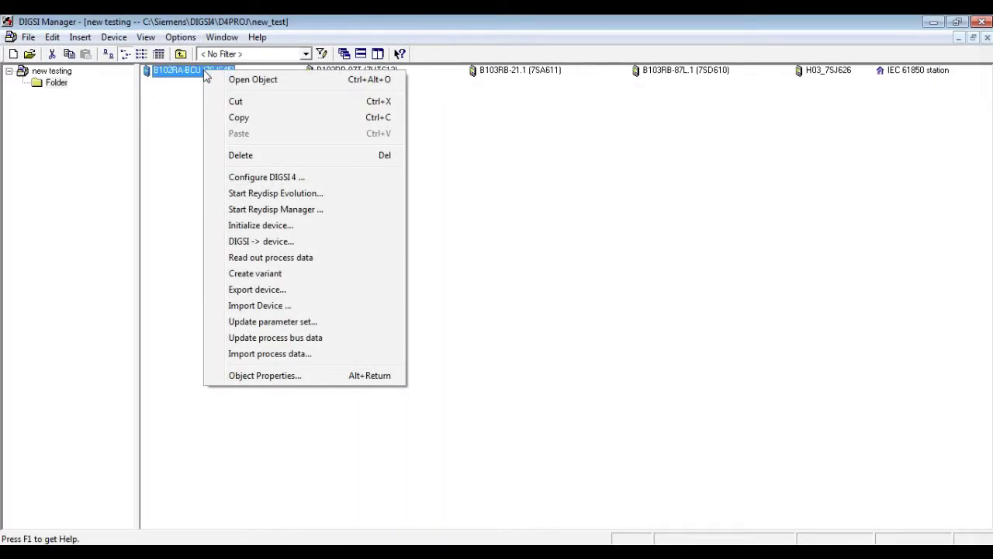
click(279, 243)
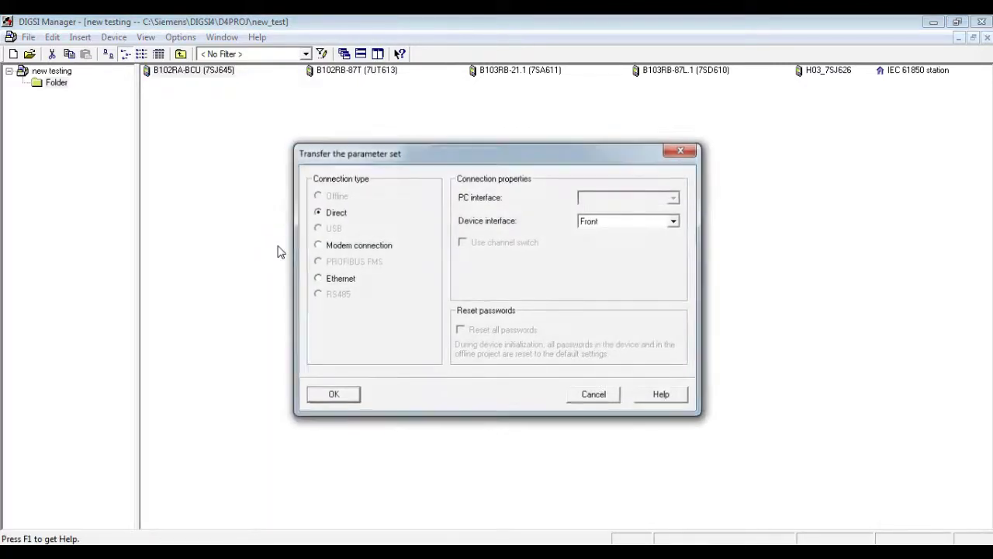
click(334, 394)
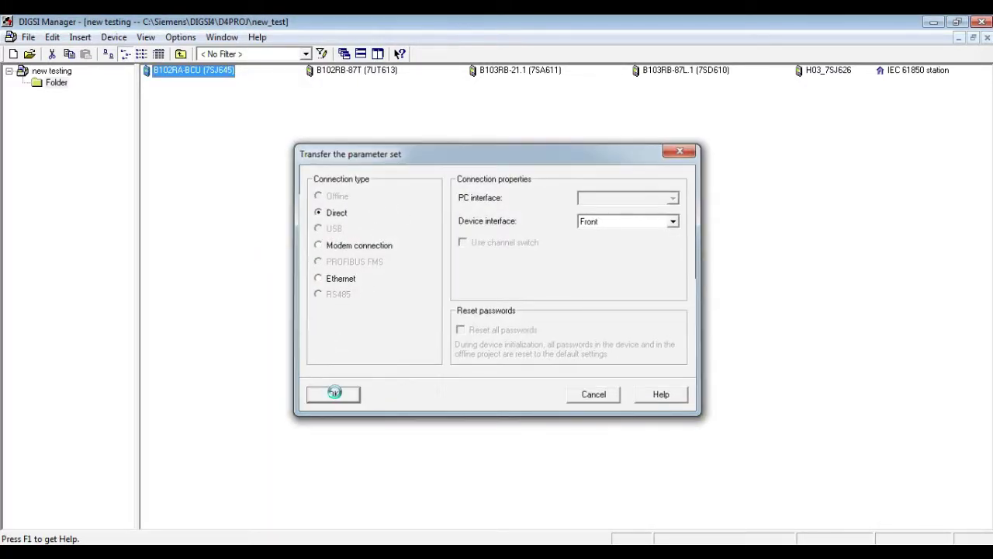